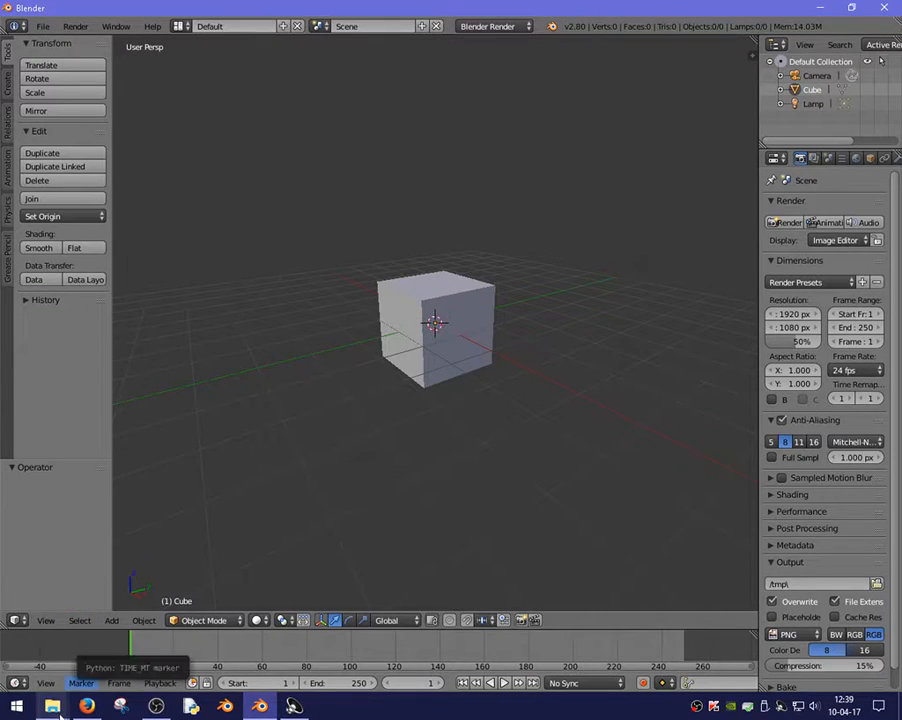
Switch to Firefox and search the web for "blender".
{"action": "mouse_move", "coordinate": [53, 706]}
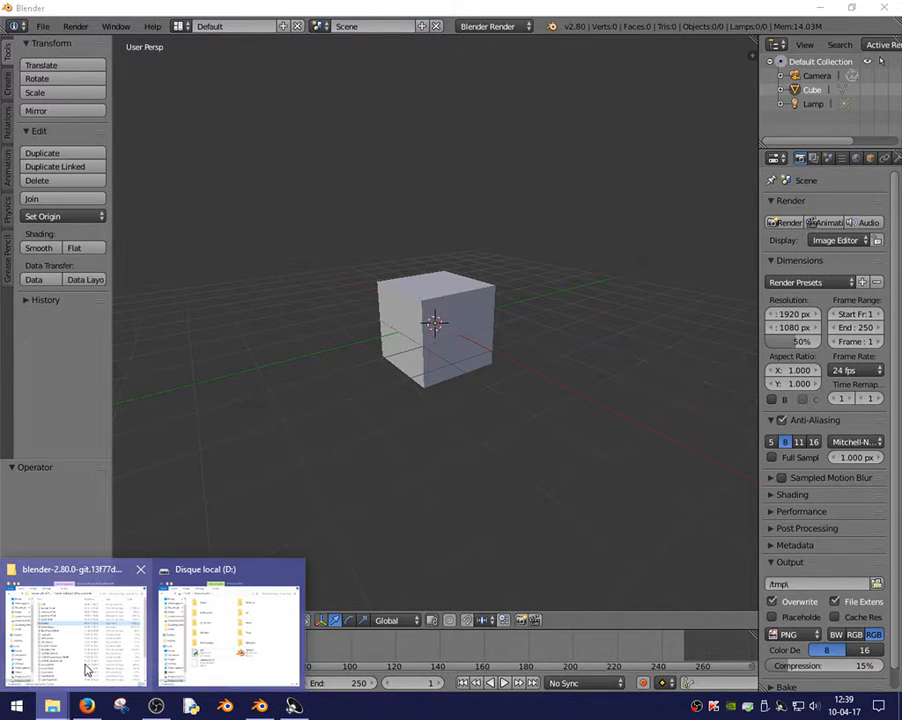
{"action": "left_click", "coordinate": [86, 704]}
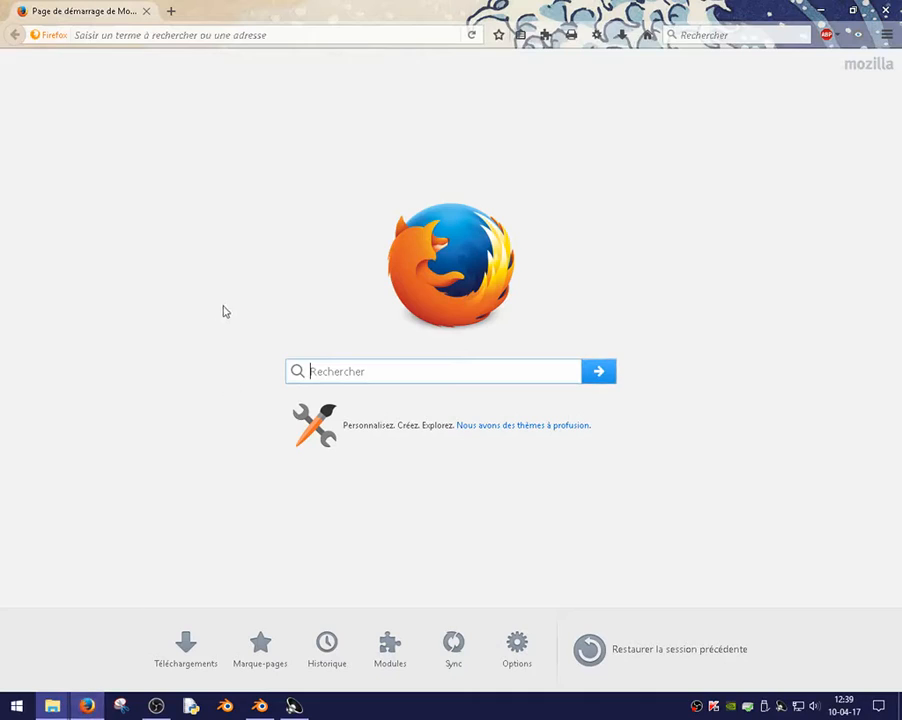
{"action": "left_click", "coordinate": [380, 368]}
{"action": "type", "text": "BLN"}
{"action": "key", "text": "BackSpace"}
{"action": "key", "text": "BackSpace"}
{"action": "key", "text": "BackSpace"}
{"action": "type", "text": "bln"}
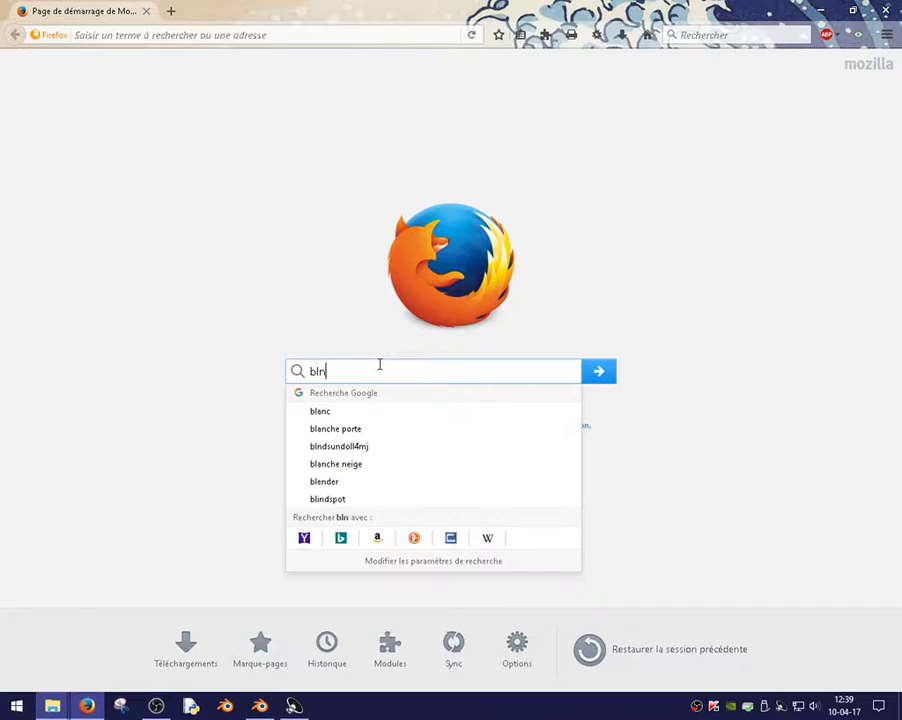
{"action": "key", "text": "BackSpace"}
{"action": "key", "text": "BackSpace"}
{"action": "key", "text": "BackSpace"}
{"action": "type", "text": "blender"}
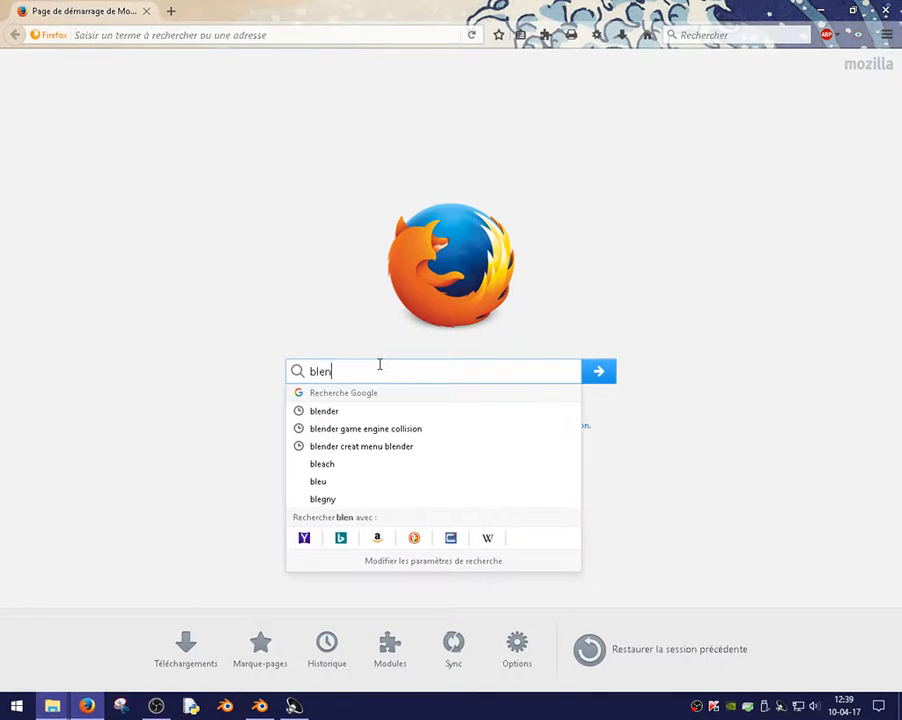
{"action": "key", "text": "Return"}
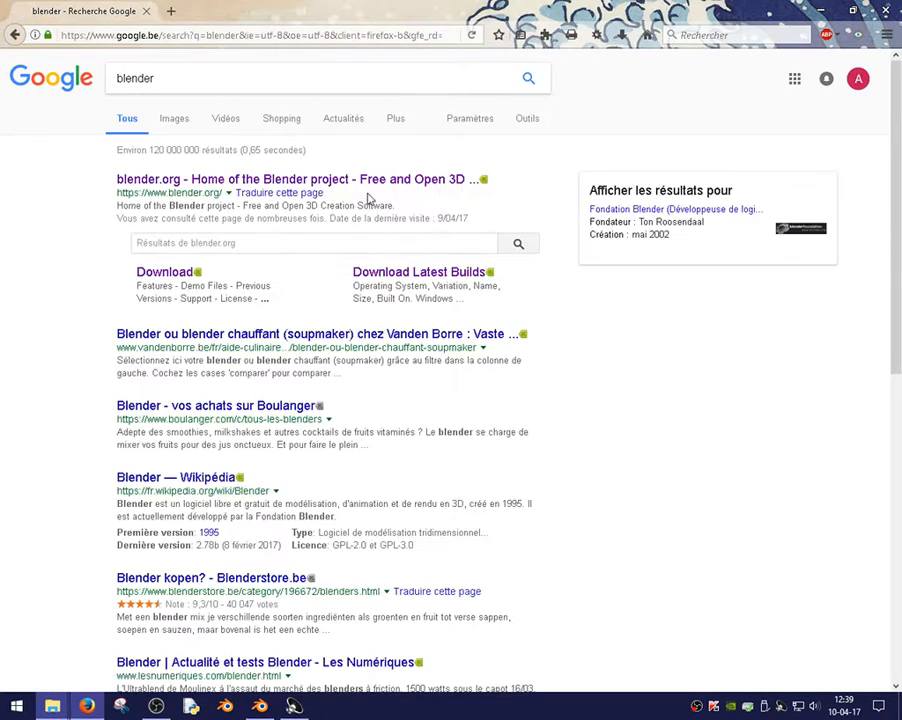
Open the blender.org home page from the search results and go to its News page.
{"action": "left_click", "coordinate": [325, 186]}
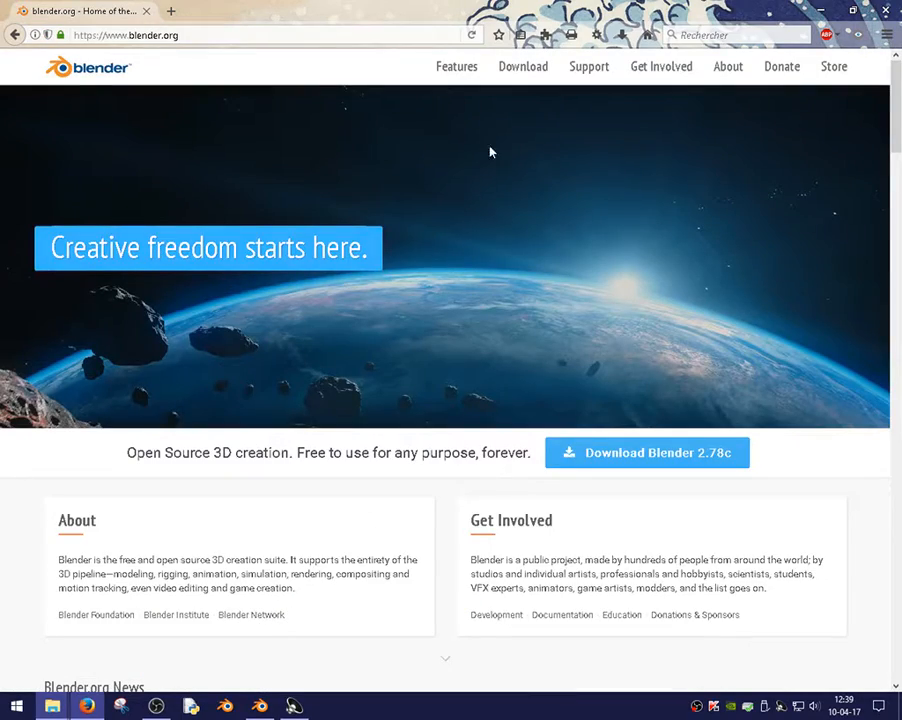
{"action": "scroll", "coordinate": [417, 275], "scroll_direction": "down", "scroll_amount": 6}
{"action": "scroll", "coordinate": [430, 270], "scroll_direction": "up", "scroll_amount": 3}
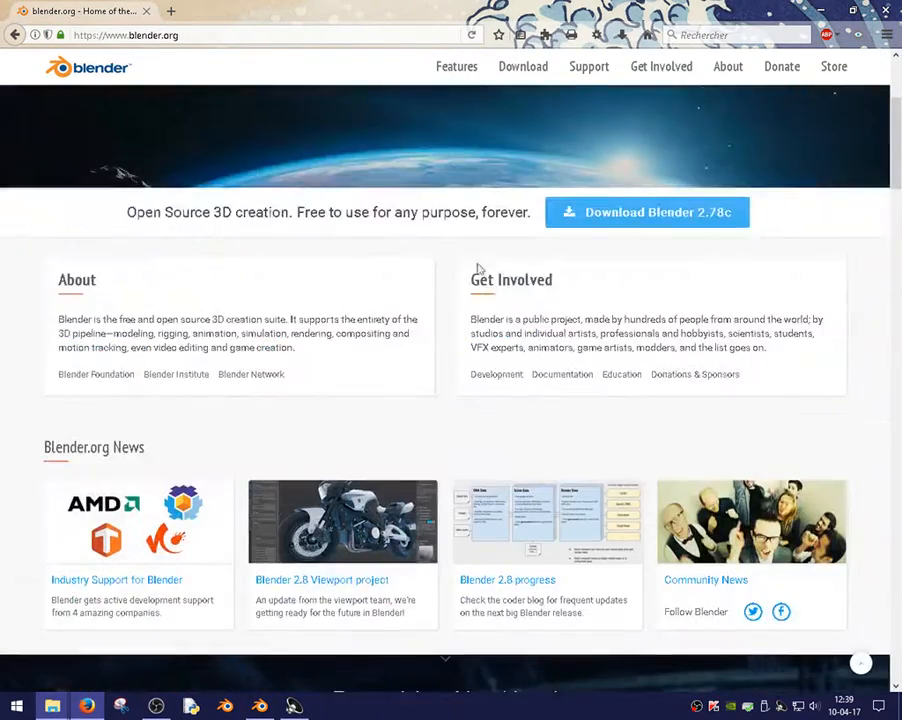
{"action": "scroll", "coordinate": [444, 270], "scroll_direction": "up", "scroll_amount": 3}
{"action": "scroll", "coordinate": [578, 104], "scroll_direction": "down", "scroll_amount": 10}
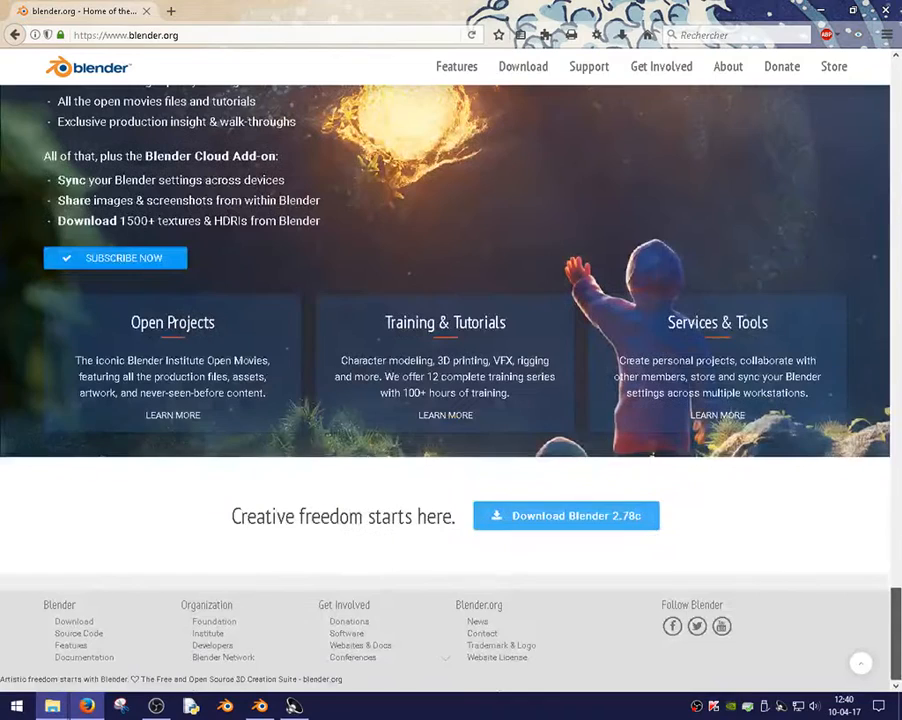
{"action": "left_click", "coordinate": [477, 621]}
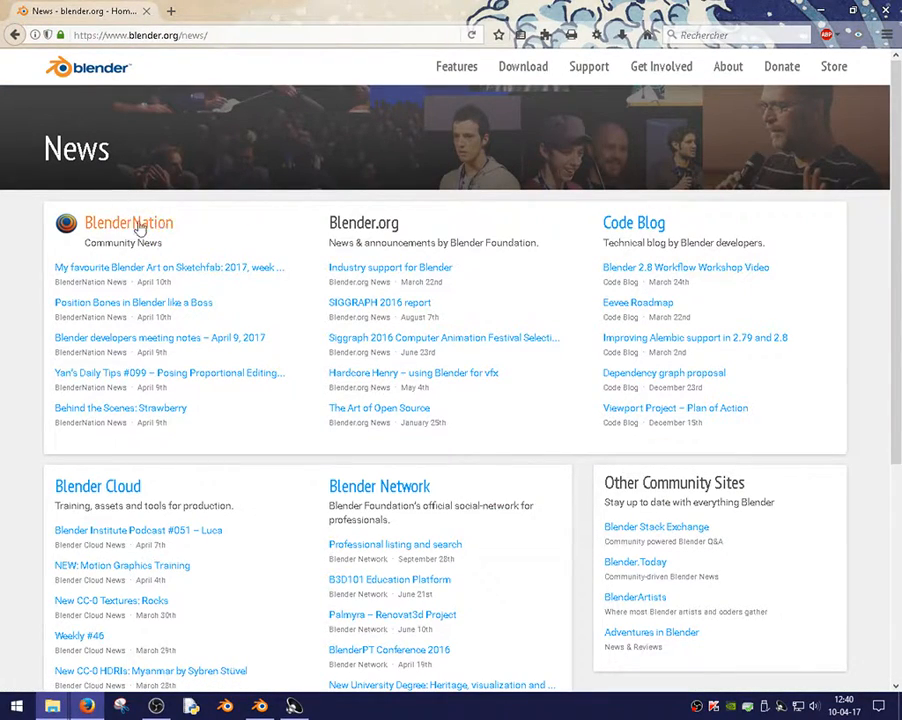
Open the BlenderNation site and show its Blender Development category of articles.
{"action": "left_click", "coordinate": [137, 228]}
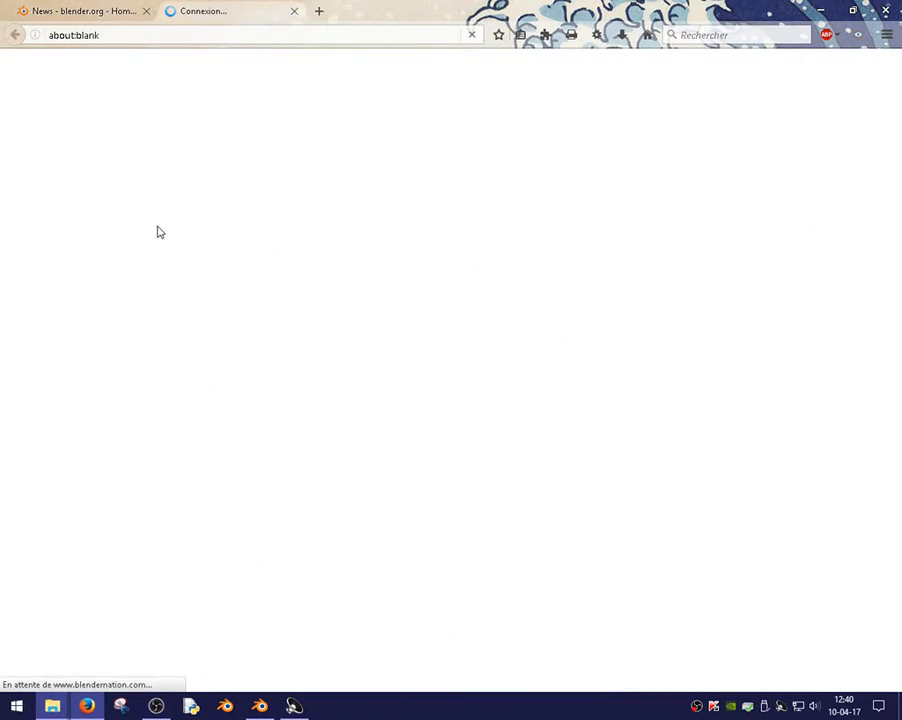
{"action": "scroll", "coordinate": [222, 342], "scroll_direction": "down", "scroll_amount": 3}
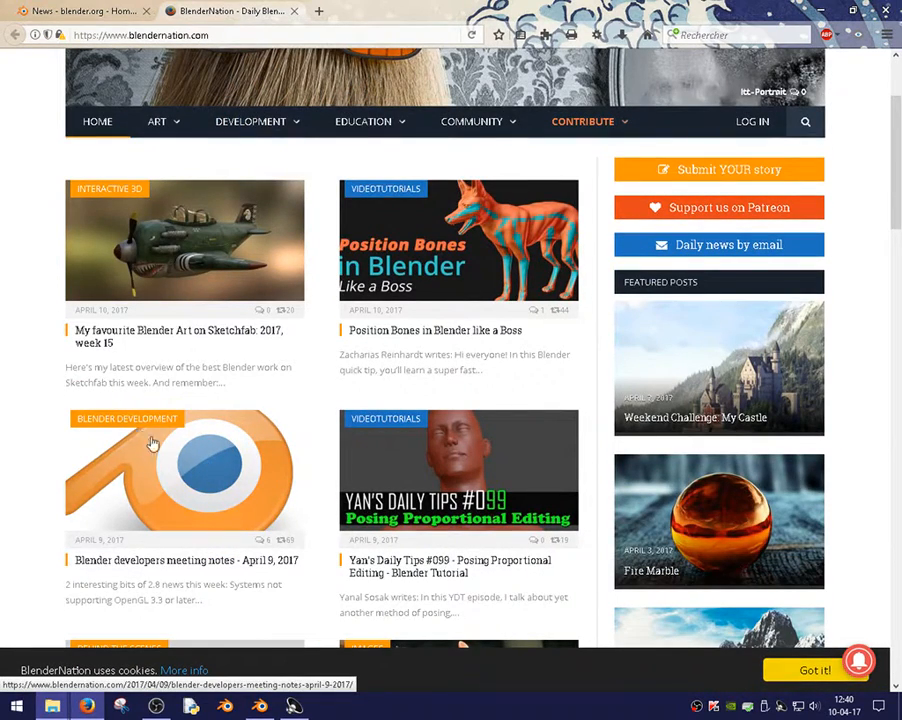
{"action": "left_click", "coordinate": [290, 135]}
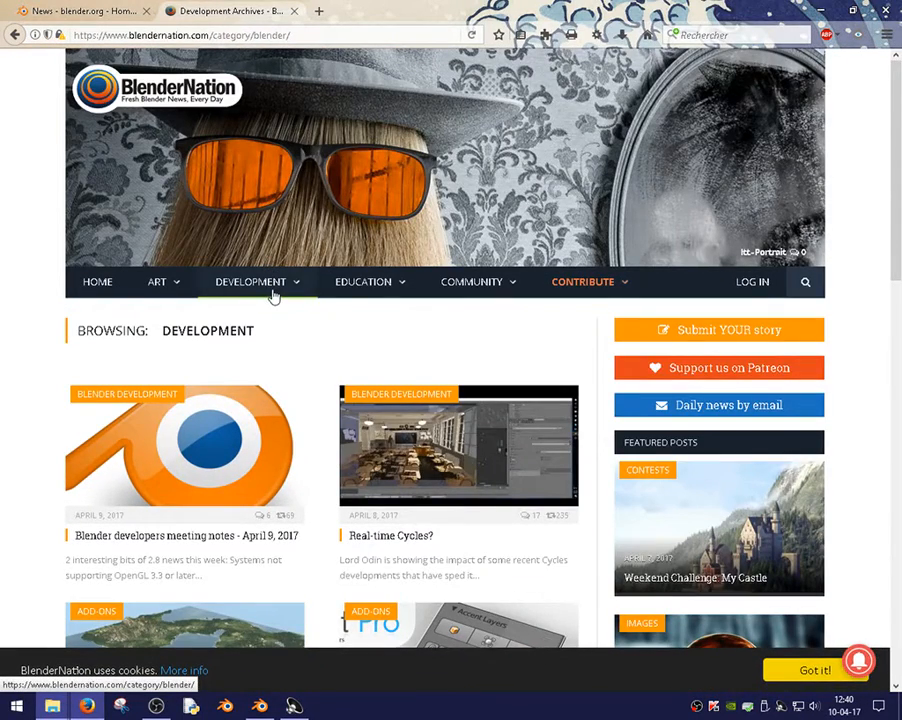
{"action": "mouse_move", "coordinate": [272, 293]}
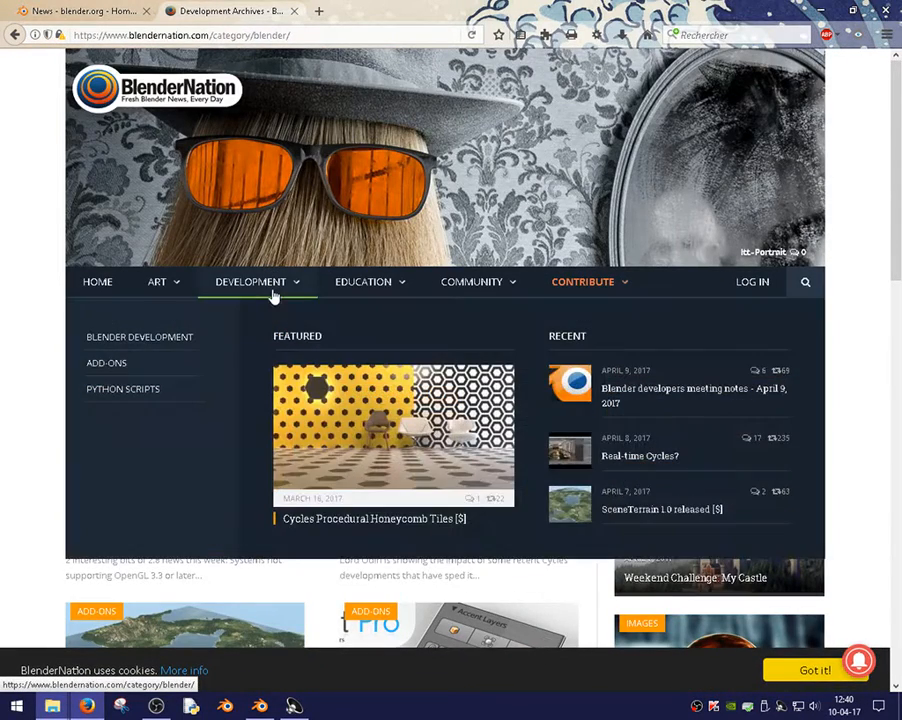
{"action": "left_click", "coordinate": [160, 337]}
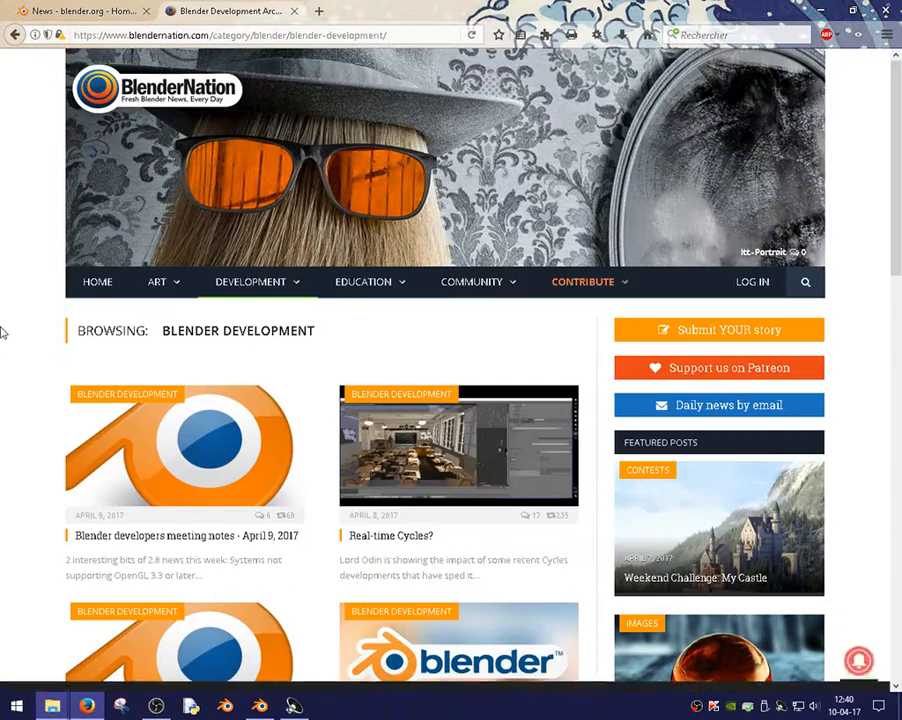
Open the "Blender developers meeting notes - April 9, 2017" article and read through to the Blender 2.8 projects section.
{"action": "scroll", "coordinate": [2, 333], "scroll_direction": "down", "scroll_amount": 2}
{"action": "left_click", "coordinate": [172, 380]}
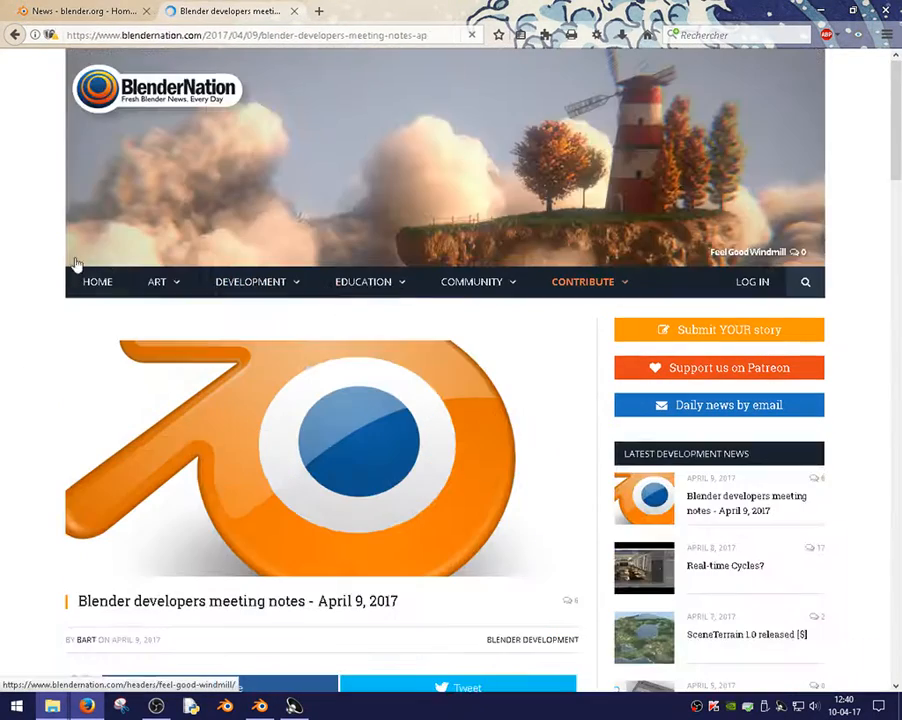
{"action": "scroll", "coordinate": [56, 390], "scroll_direction": "down", "scroll_amount": 5}
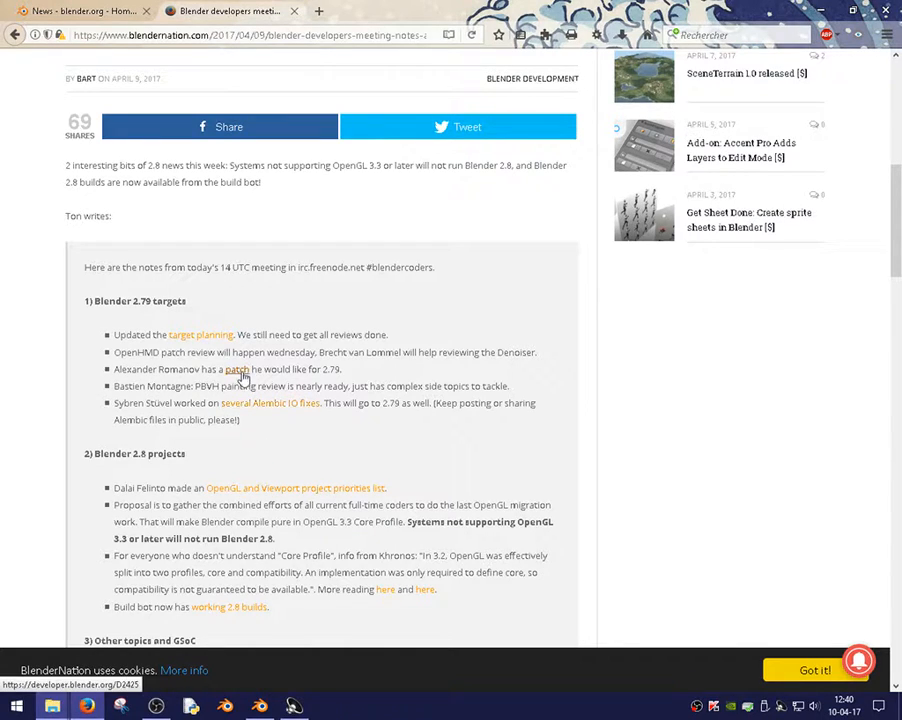
{"action": "scroll", "coordinate": [314, 412], "scroll_direction": "up", "scroll_amount": 2}
{"action": "scroll", "coordinate": [310, 418], "scroll_direction": "down", "scroll_amount": 2}
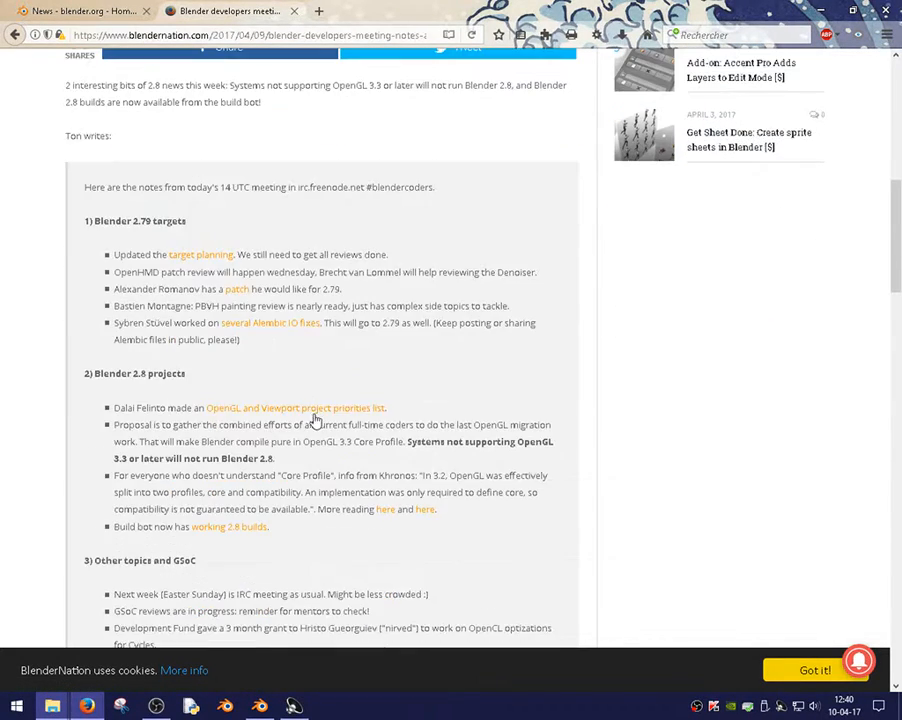
Follow the article's working 2.8 builds link to the Buildbot's latest builds and view the Blender 2.8 Branch downloads.
{"action": "left_click", "coordinate": [262, 528]}
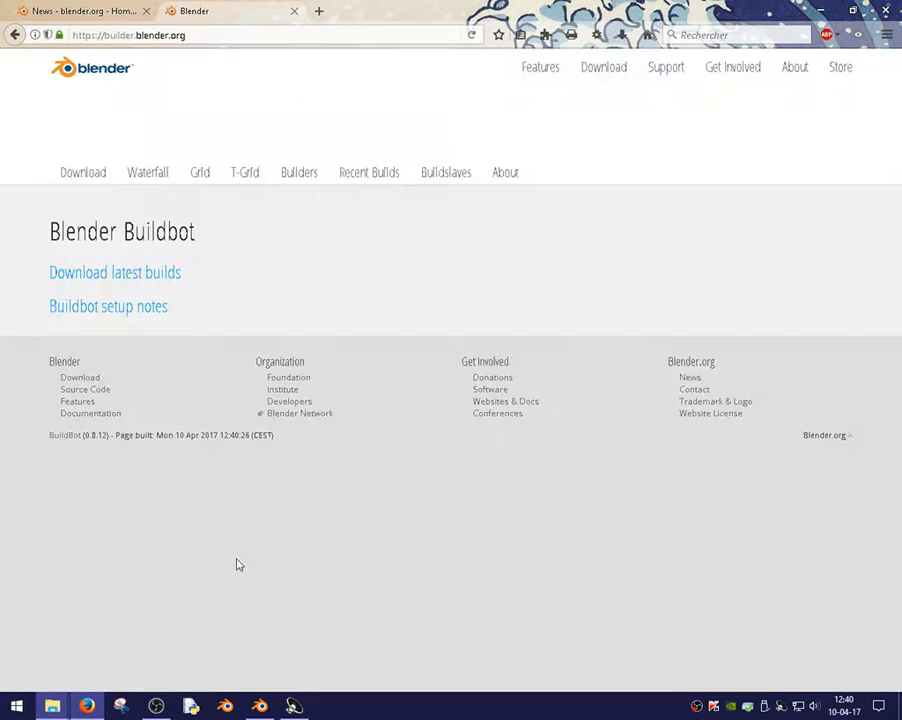
{"action": "left_click", "coordinate": [136, 276]}
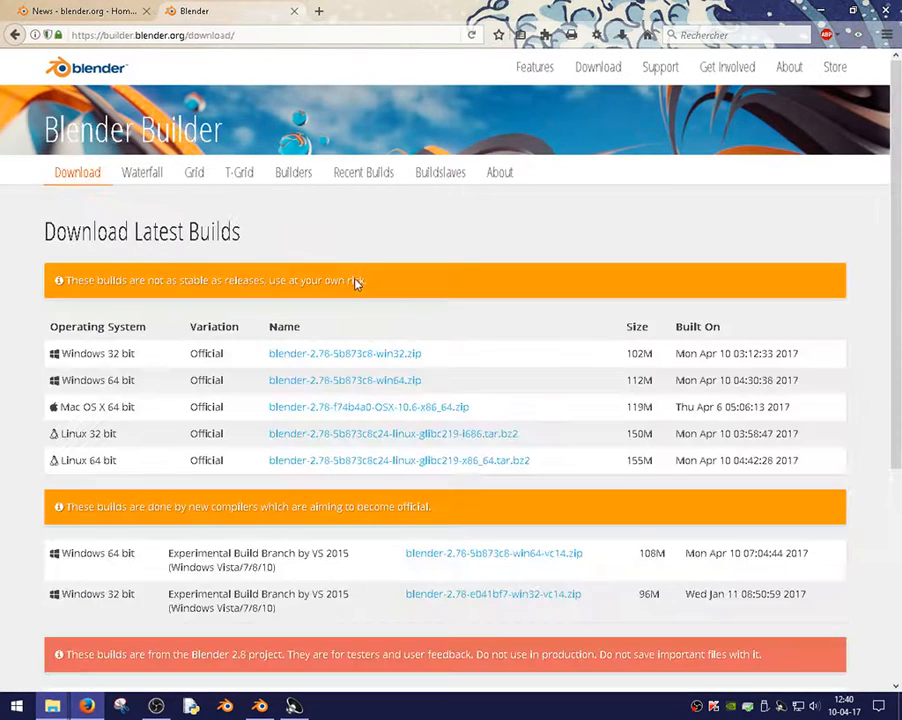
{"action": "scroll", "coordinate": [302, 428], "scroll_direction": "down", "scroll_amount": 3}
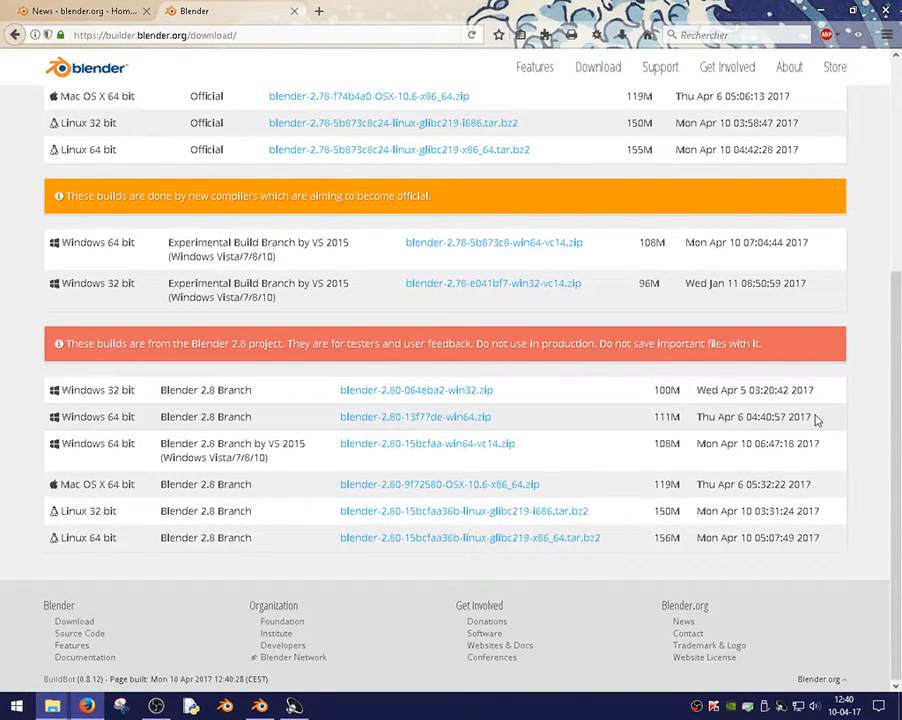
Close the browser and go back to the Download_internet folder in the File Explorer window showing the Blender 2.80 files.
{"action": "left_click", "coordinate": [294, 11]}
{"action": "left_click", "coordinate": [886, 10]}
{"action": "left_click", "coordinate": [47, 713]}
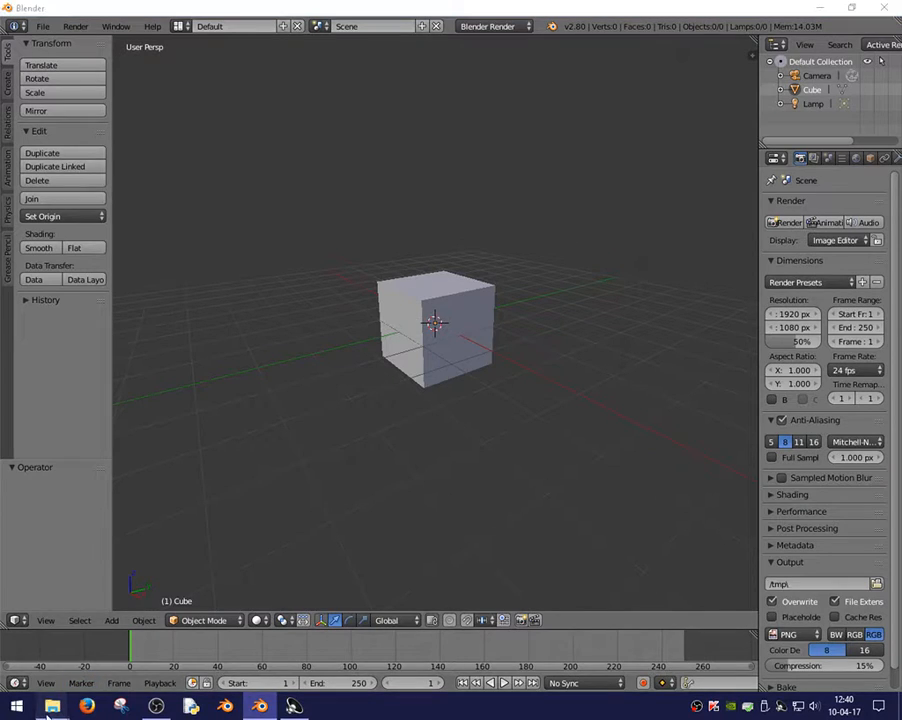
{"action": "left_click", "coordinate": [92, 630]}
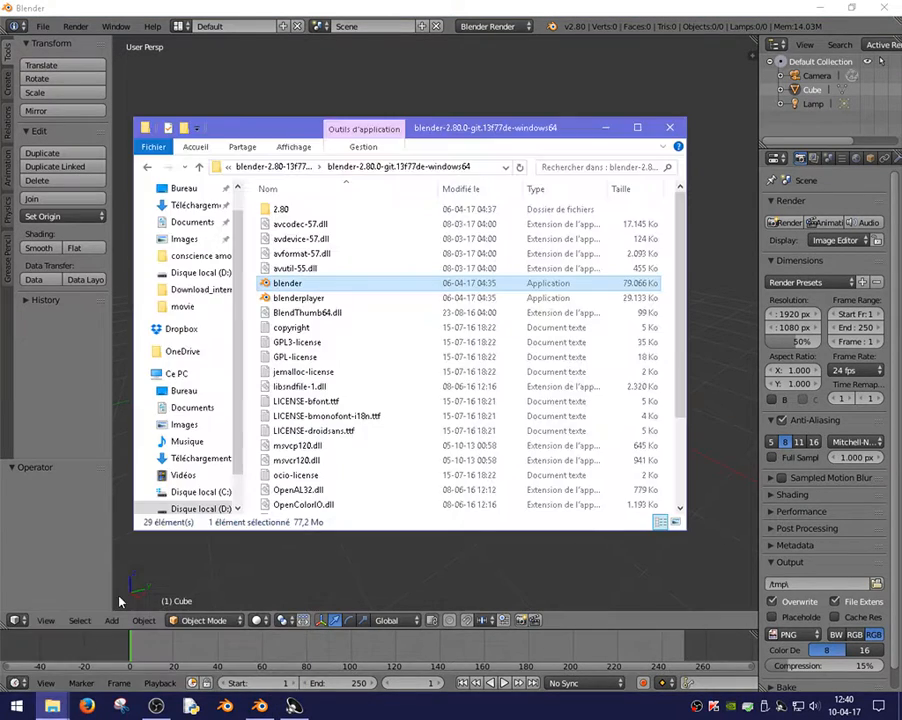
{"action": "left_click", "coordinate": [147, 168]}
{"action": "left_click", "coordinate": [147, 168]}
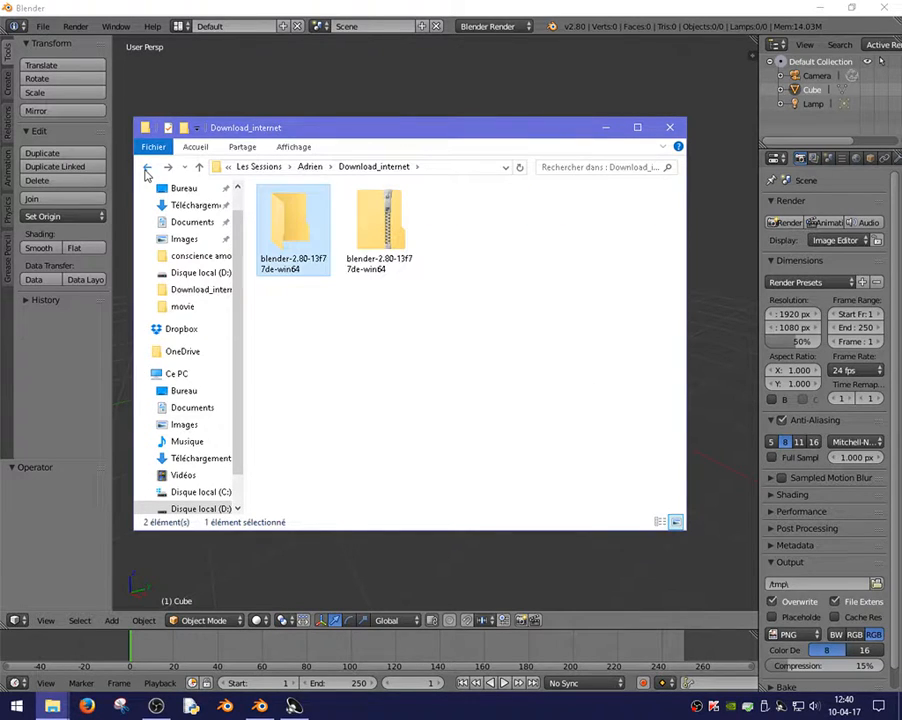
Look at the 7-Zip extraction options for the blender-2.80-13f77de-win64 archive without extracting it, and close the folder window.
{"action": "right_click", "coordinate": [372, 246]}
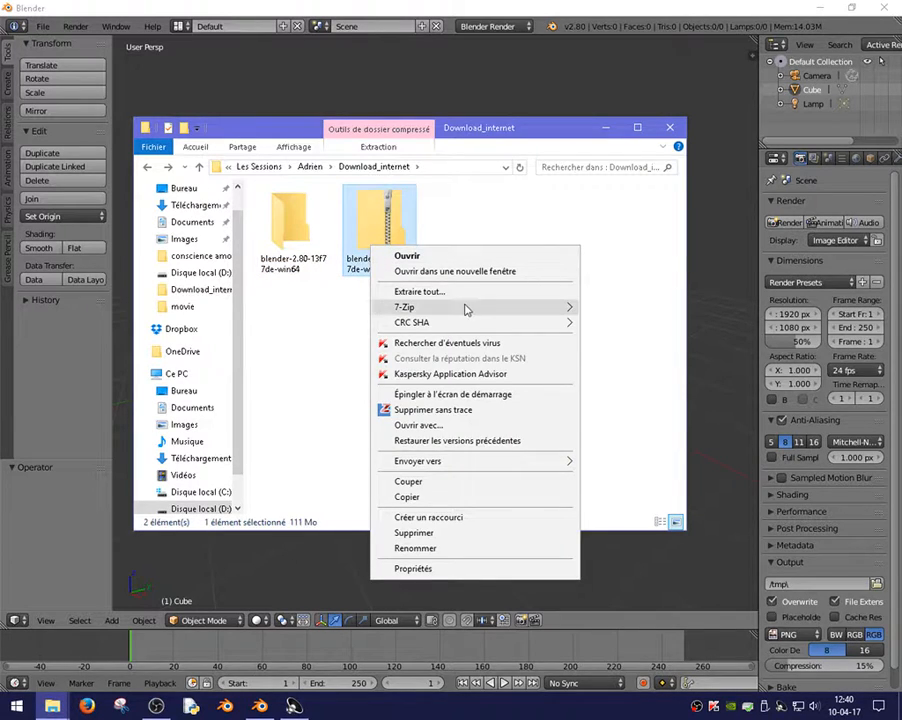
{"action": "mouse_move", "coordinate": [455, 311]}
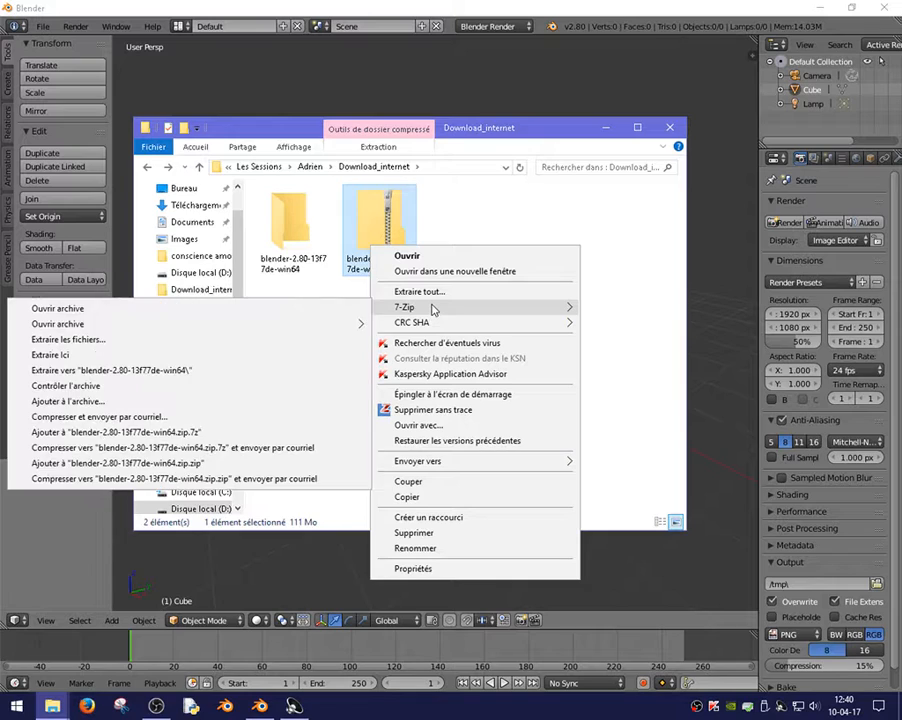
{"action": "mouse_move", "coordinate": [404, 312]}
{"action": "left_click", "coordinate": [640, 296]}
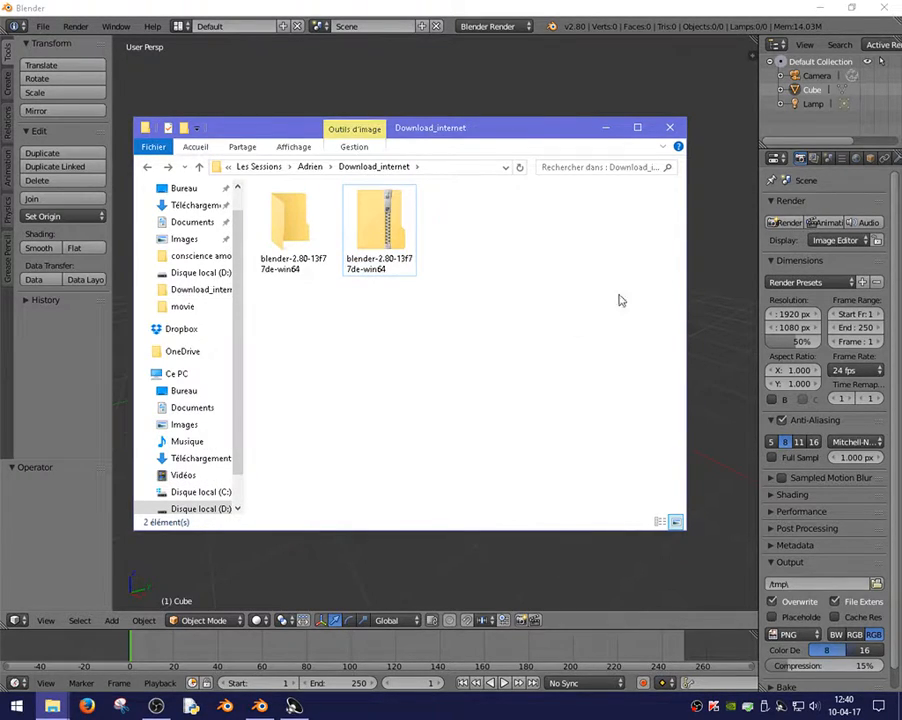
{"action": "left_click", "coordinate": [669, 127]}
Set the scene's render engine to Blender Game.
{"action": "middle_click_drag", "start_coordinate": [485, 401], "coordinate": [481, 342]}
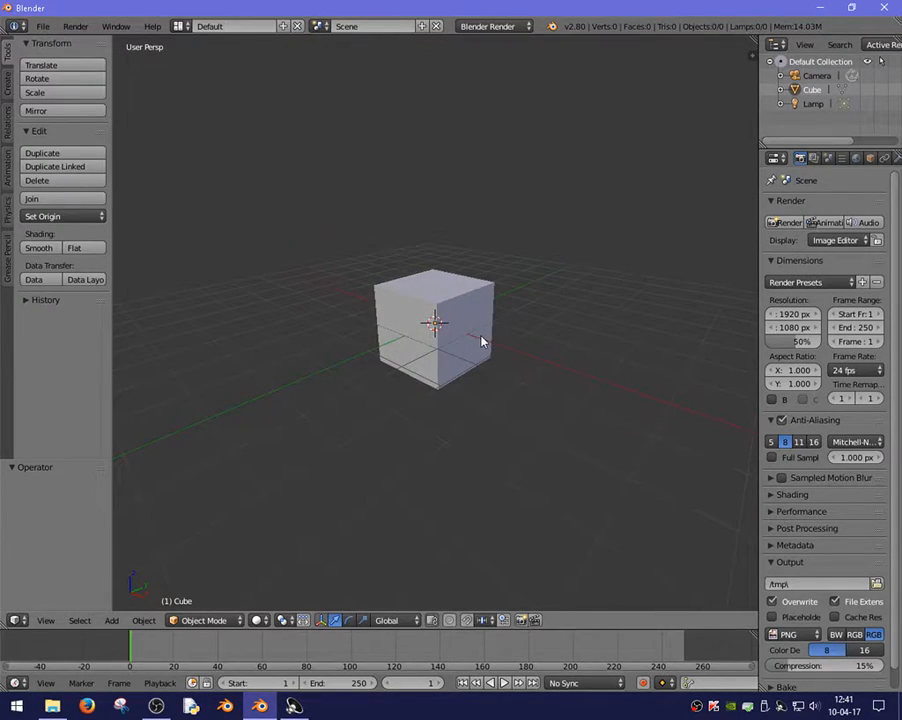
{"action": "middle_click_drag", "start_coordinate": [481, 342], "coordinate": [476, 306]}
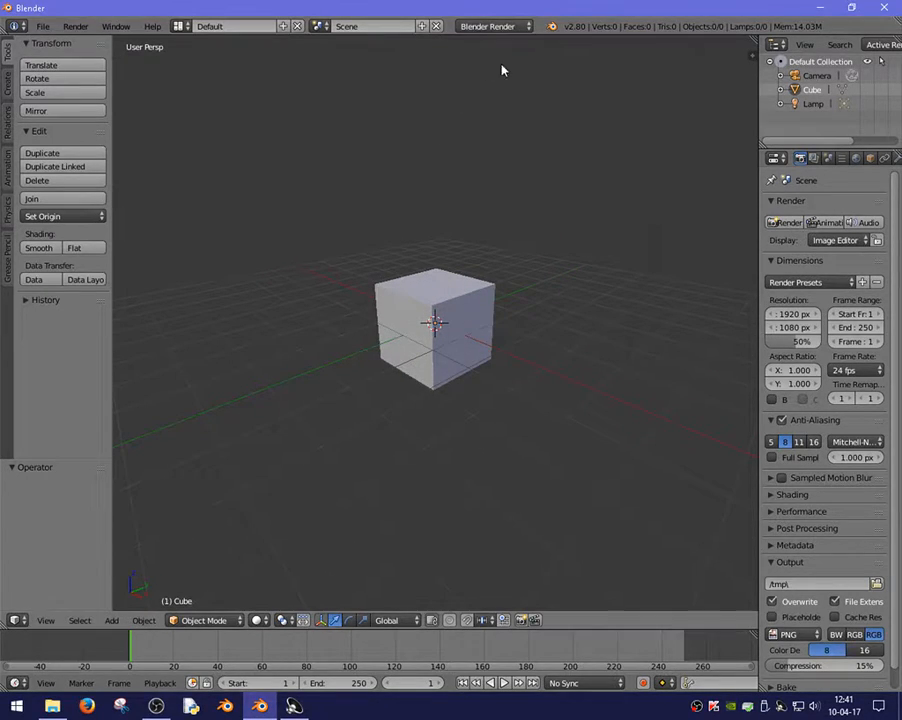
{"action": "left_click", "coordinate": [495, 28]}
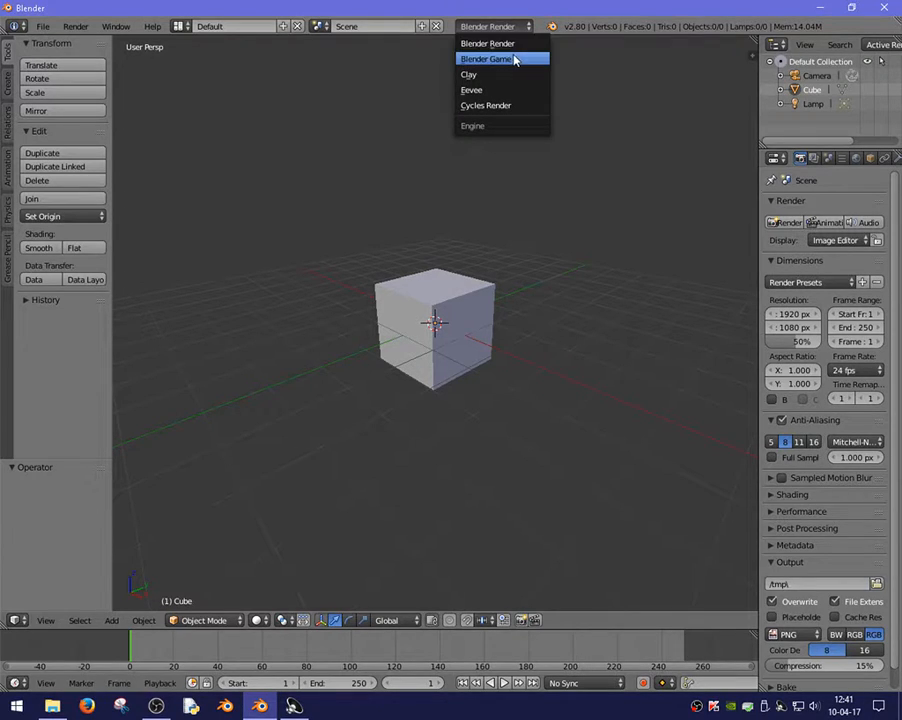
{"action": "left_click", "coordinate": [511, 60]}
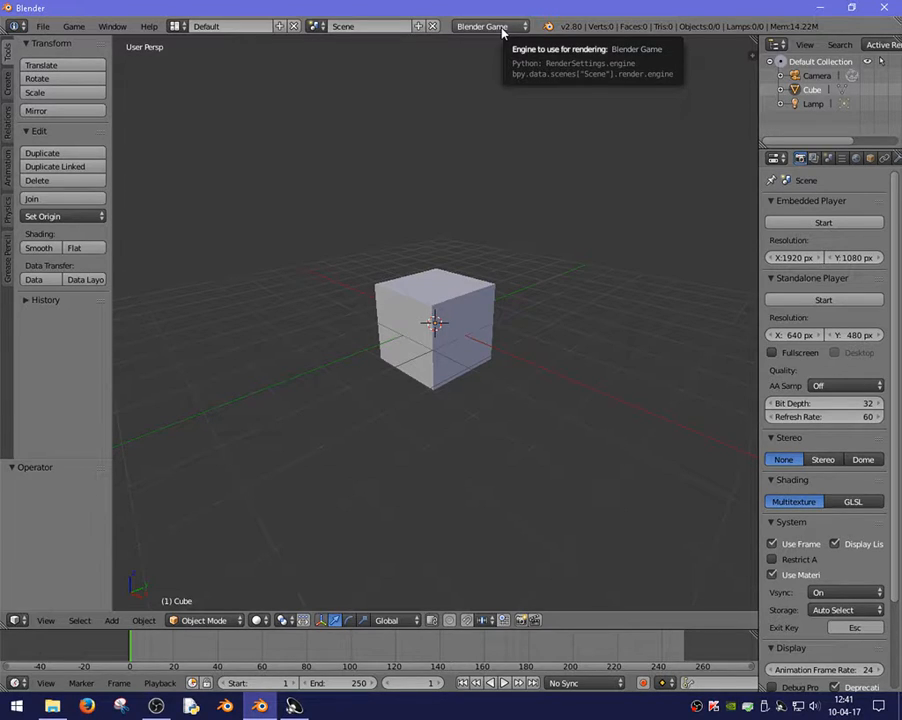
Switch the render engine to Clay and widen the properties editor to show the full Clay Collection Settings.
{"action": "left_click", "coordinate": [502, 31]}
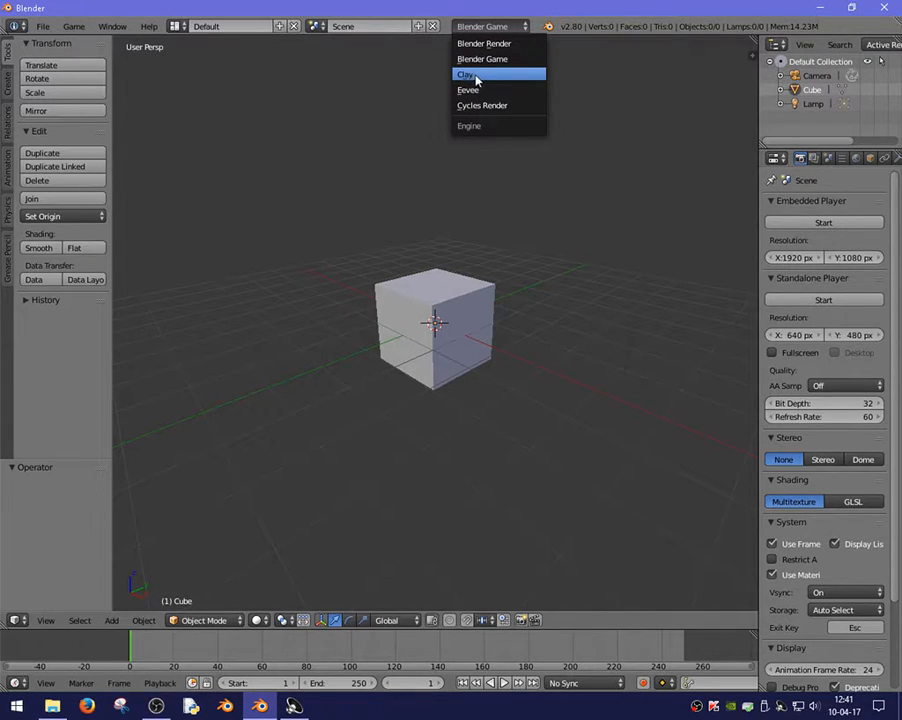
{"action": "left_click", "coordinate": [478, 76]}
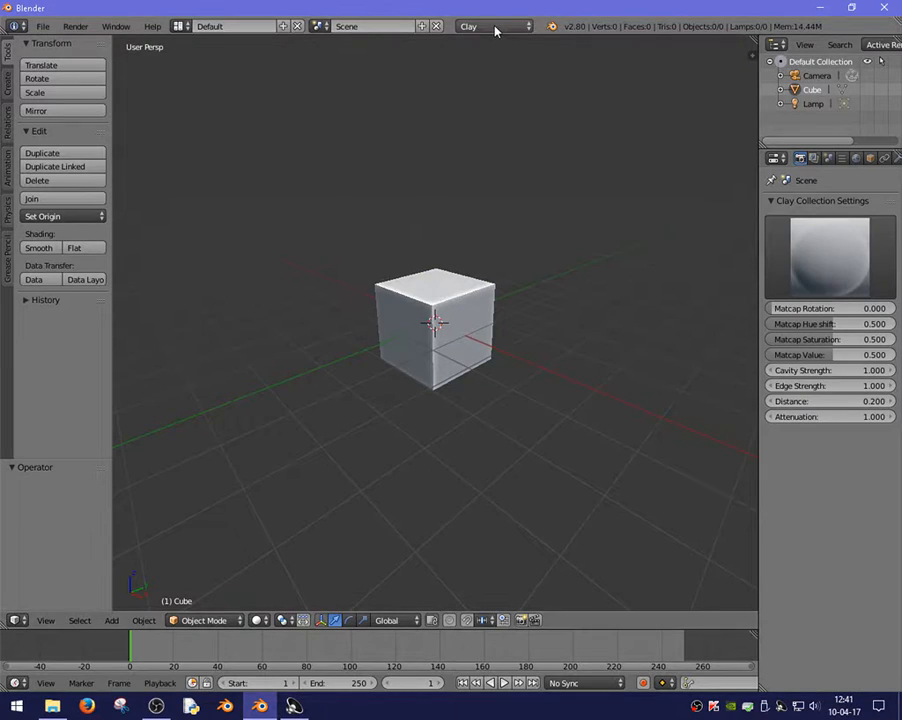
{"action": "left_click", "coordinate": [495, 28]}
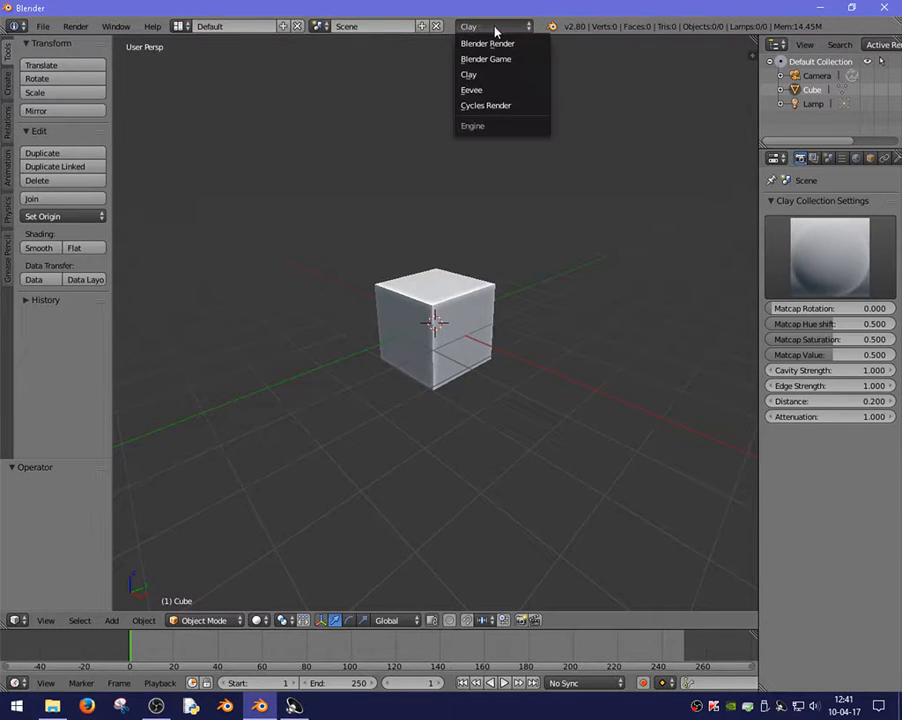
{"action": "left_click", "coordinate": [480, 78]}
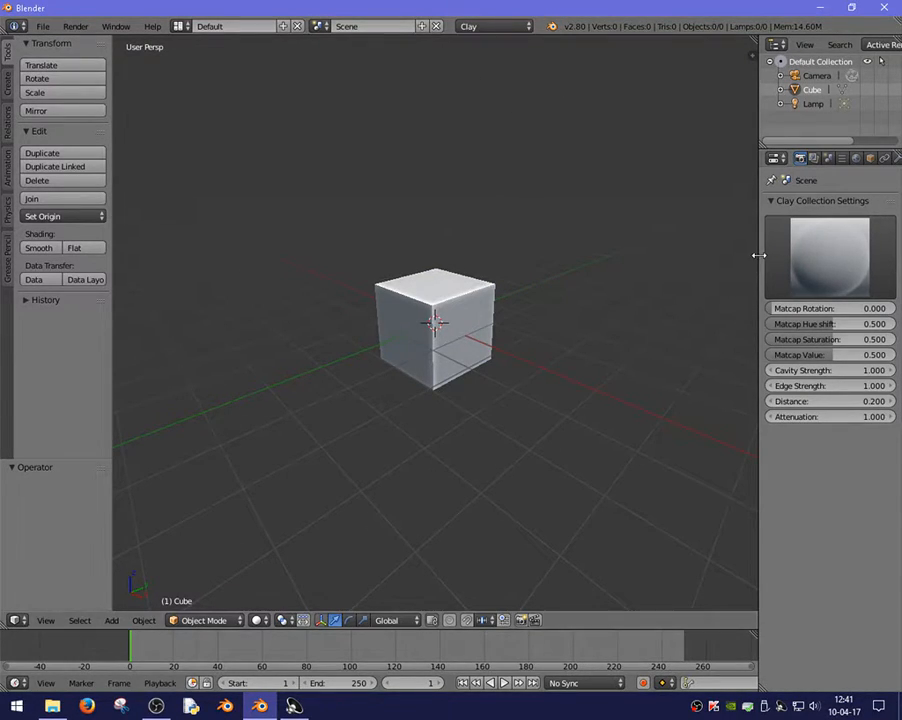
{"action": "left_click_drag", "start_coordinate": [757, 258], "coordinate": [590, 270]}
{"action": "scroll", "coordinate": [355, 317], "scroll_direction": "up", "scroll_amount": 4}
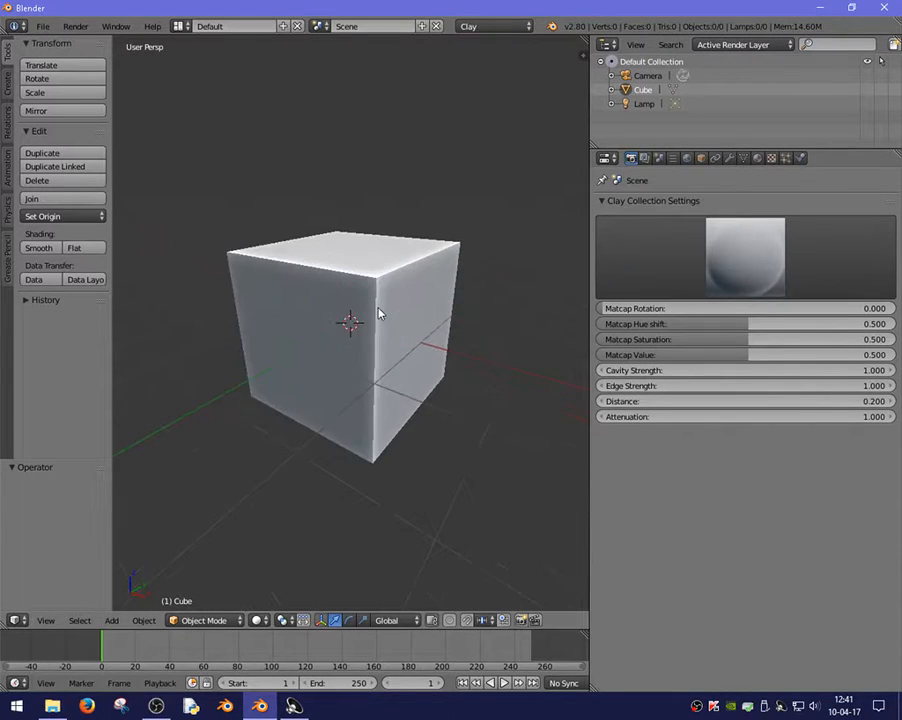
Switch the render engine to Eevee and widen the 3D viewport to show the scene in it.
{"action": "scroll", "coordinate": [378, 308], "scroll_direction": "down", "scroll_amount": 1}
{"action": "middle_click_drag", "start_coordinate": [378, 308], "coordinate": [460, 200]}
{"action": "scroll", "coordinate": [330, 311], "scroll_direction": "up", "scroll_amount": 2}
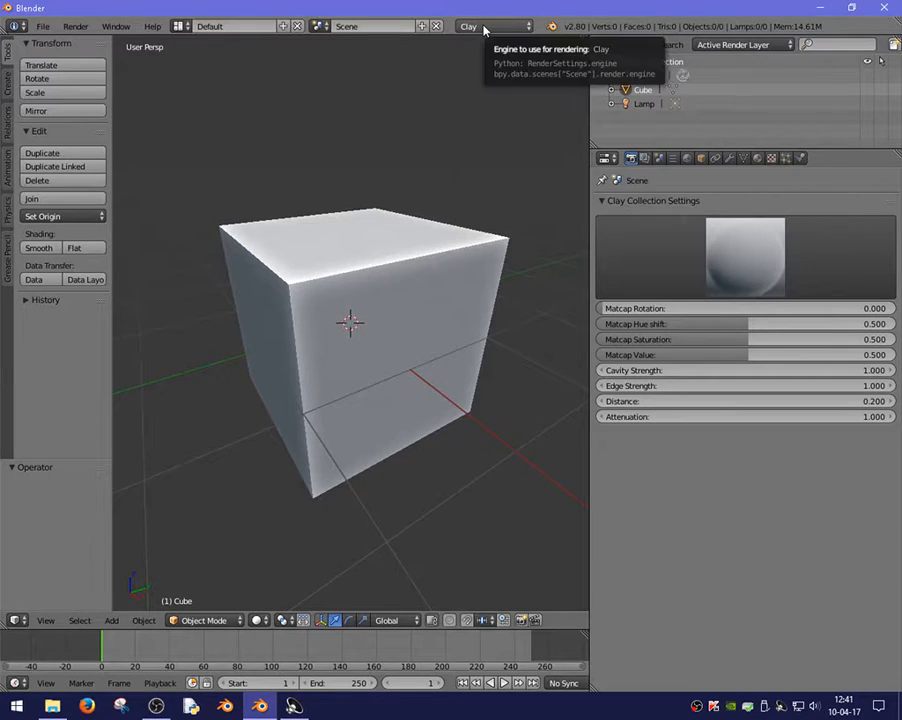
{"action": "left_click", "coordinate": [483, 28]}
{"action": "left_click", "coordinate": [476, 90]}
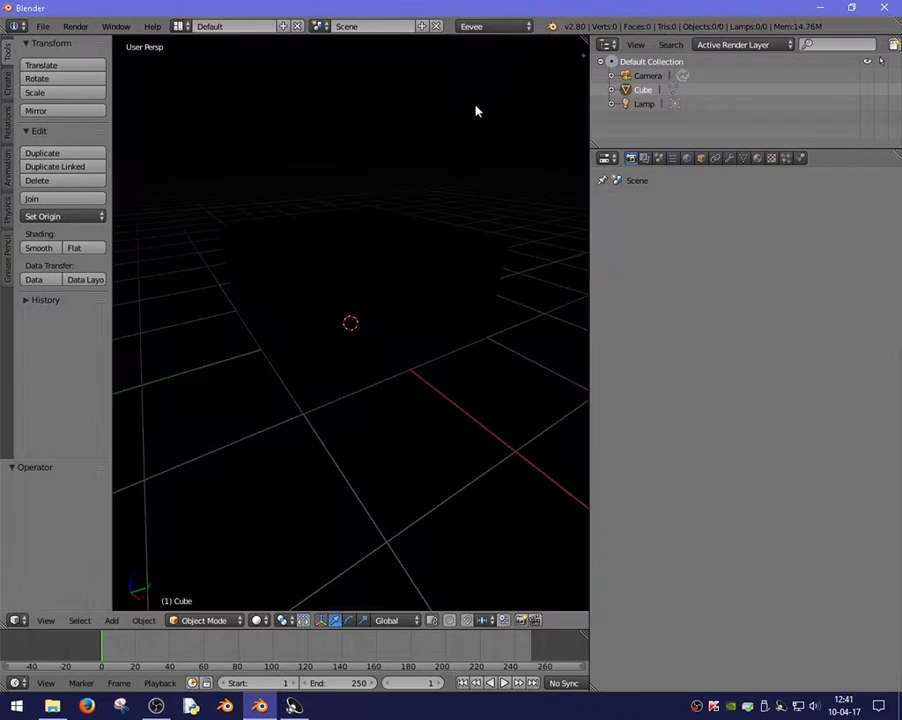
{"action": "middle_click_drag", "start_coordinate": [380, 188], "coordinate": [406, 172]}
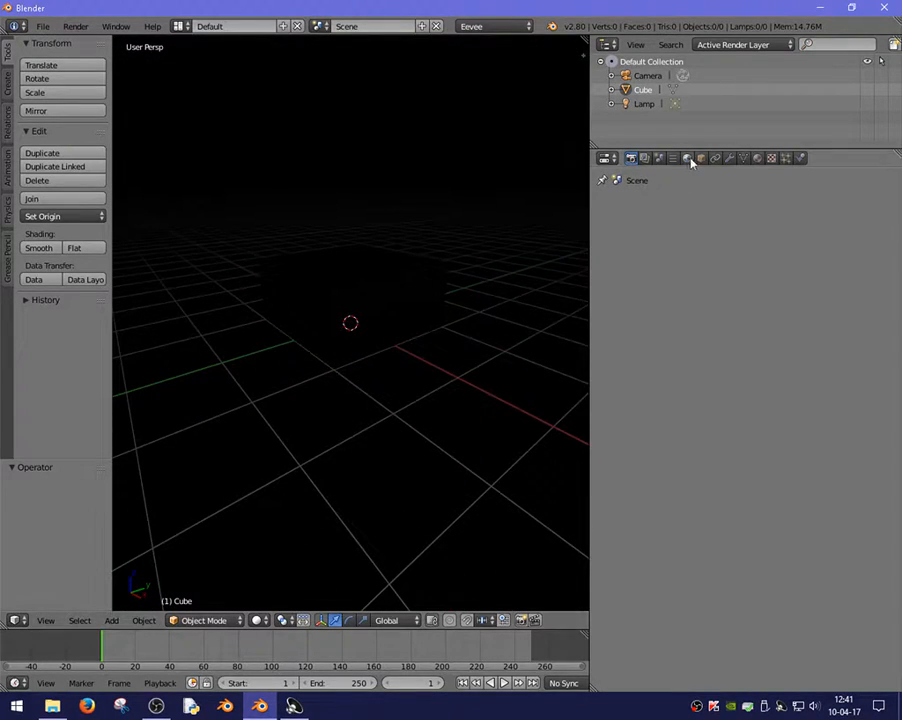
{"action": "left_click_drag", "start_coordinate": [592, 248], "coordinate": [759, 250]}
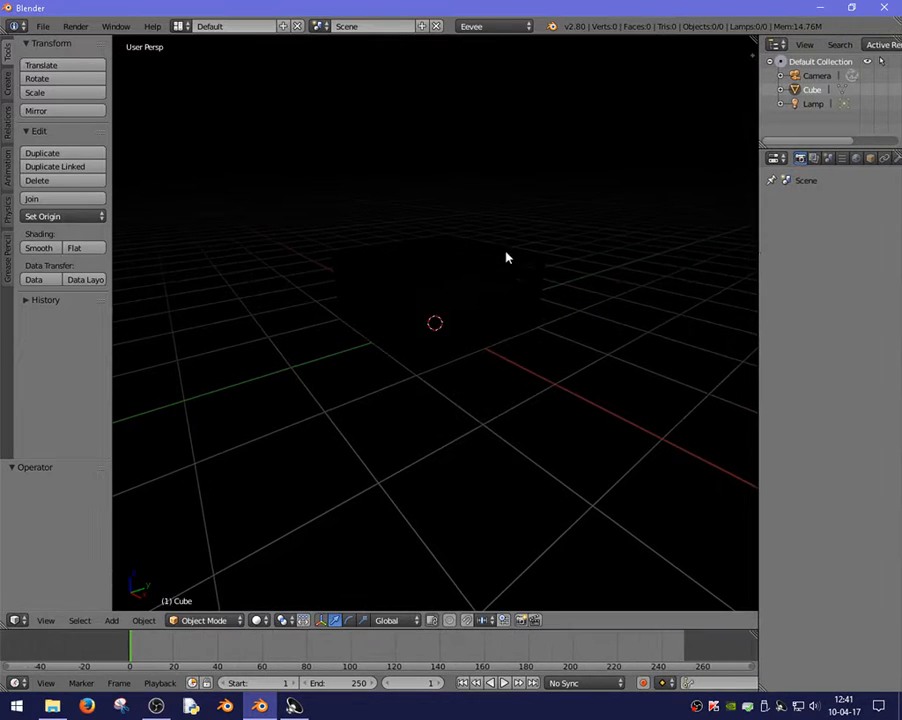
{"action": "middle_click_drag", "start_coordinate": [459, 250], "coordinate": [787, 121]}
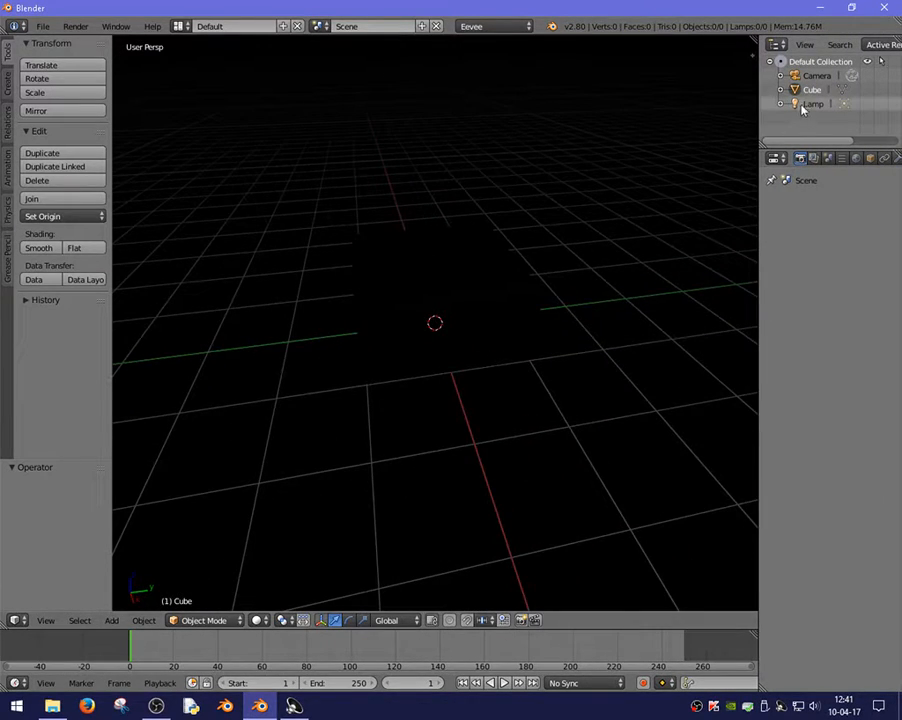
Examine the cube in wireframe shading under Eevee and look at the available viewport shading modes.
{"action": "middle_click_drag", "start_coordinate": [560, 200], "coordinate": [437, 323]}
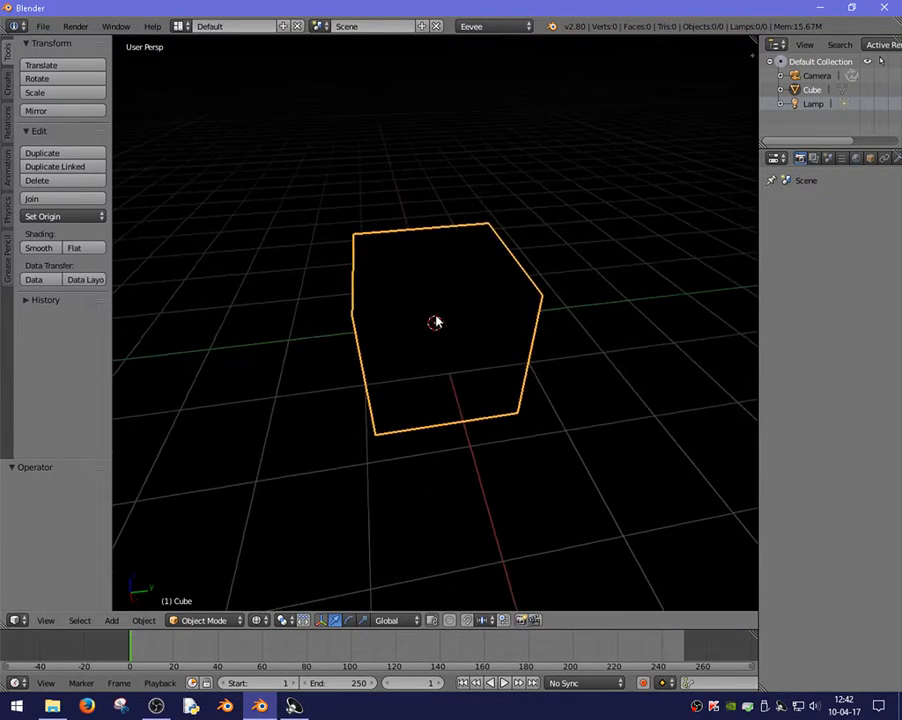
{"action": "left_click", "coordinate": [266, 622]}
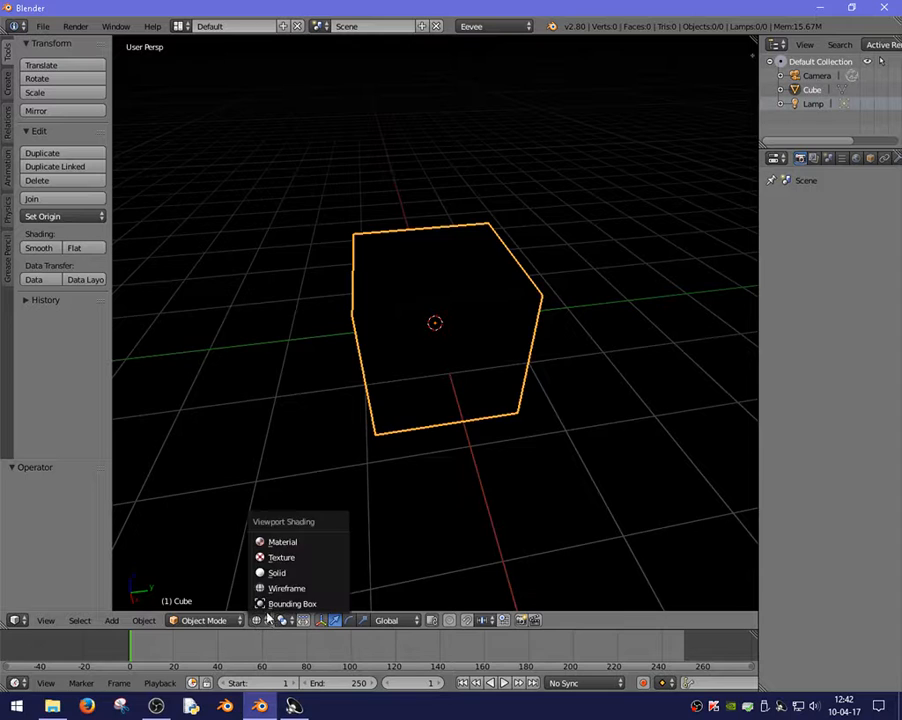
{"action": "mouse_move", "coordinate": [433, 385]}
{"action": "middle_mouse_down"}
{"action": "mouse_move", "coordinate": [509, 311]}
{"action": "mouse_move", "coordinate": [481, 295]}
{"action": "middle_mouse_up"}
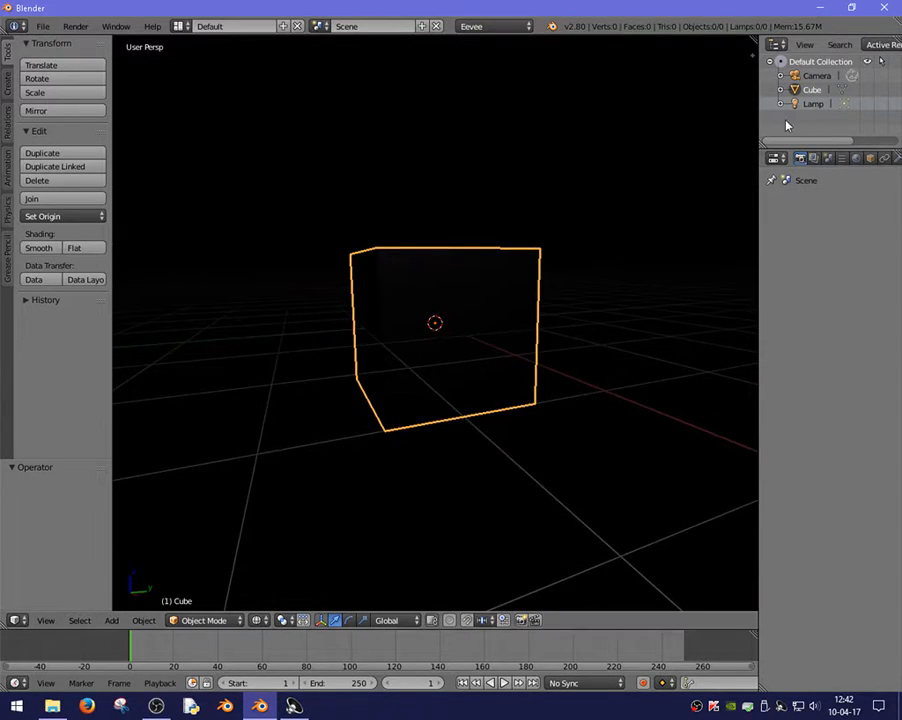
{"action": "left_click_drag", "start_coordinate": [759, 199], "coordinate": [734, 206]}
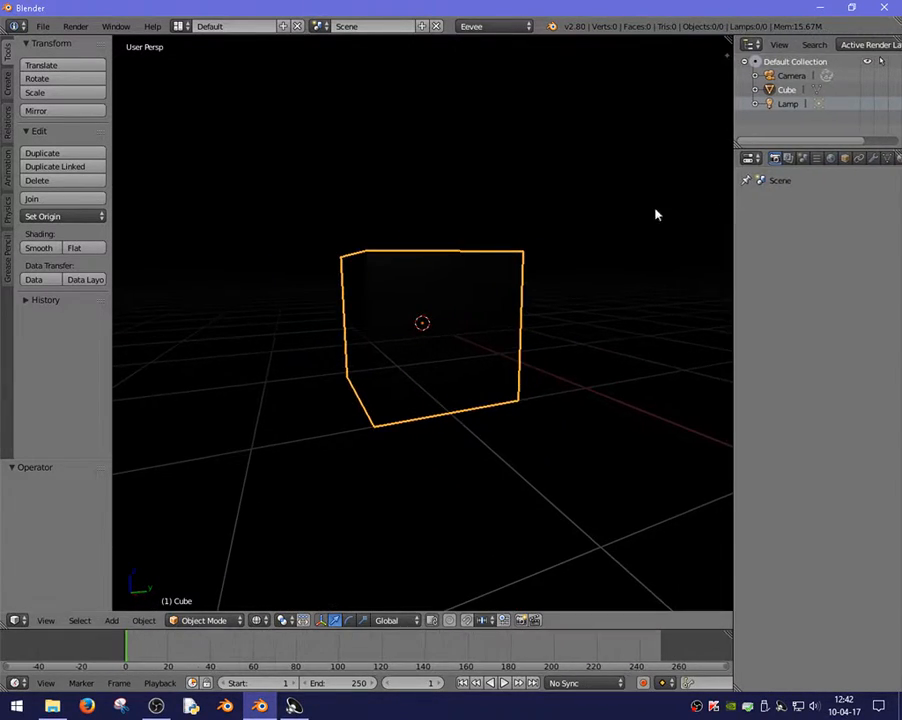
{"action": "middle_click_drag", "start_coordinate": [345, 275], "coordinate": [398, 280]}
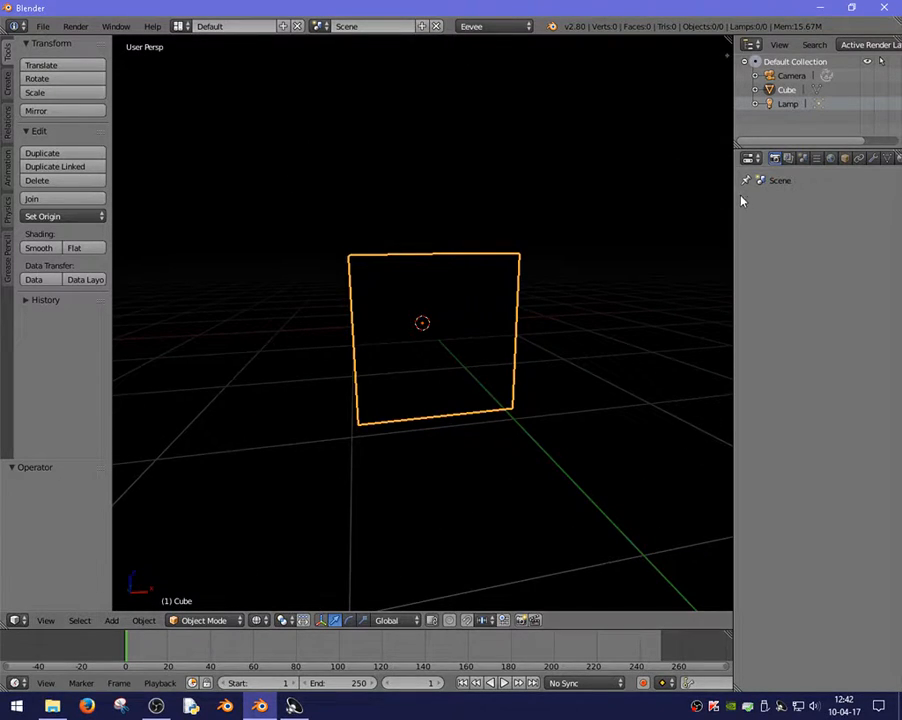
Switch the render engine to Cycles Render with solid viewport shading and widen the properties editor.
{"action": "left_click", "coordinate": [501, 28]}
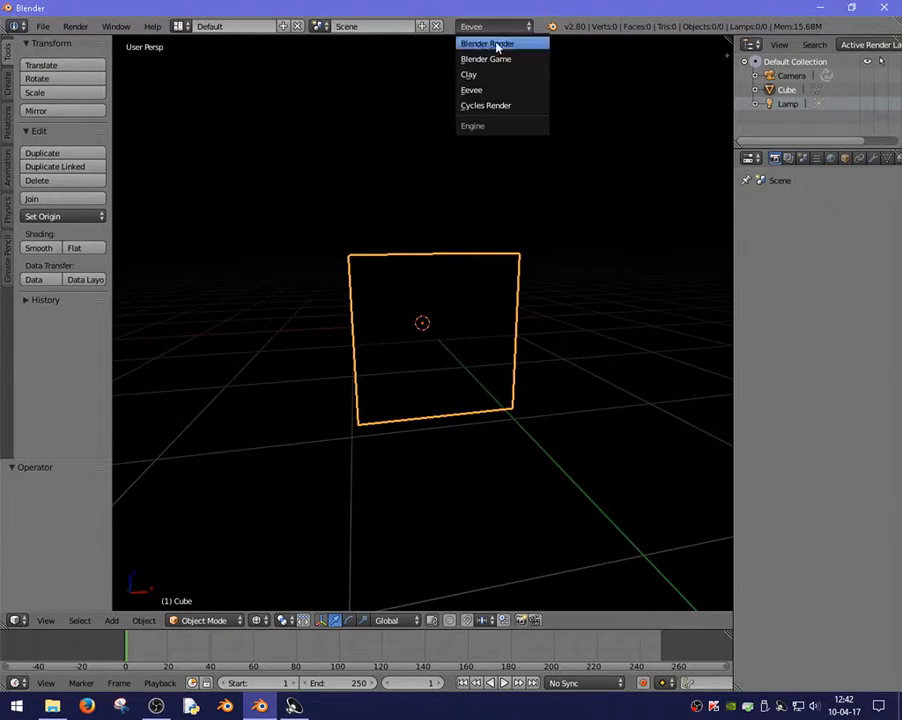
{"action": "left_click", "coordinate": [491, 107]}
{"action": "middle_click_drag", "start_coordinate": [400, 220], "coordinate": [474, 261]}
{"action": "key", "text": "z"}
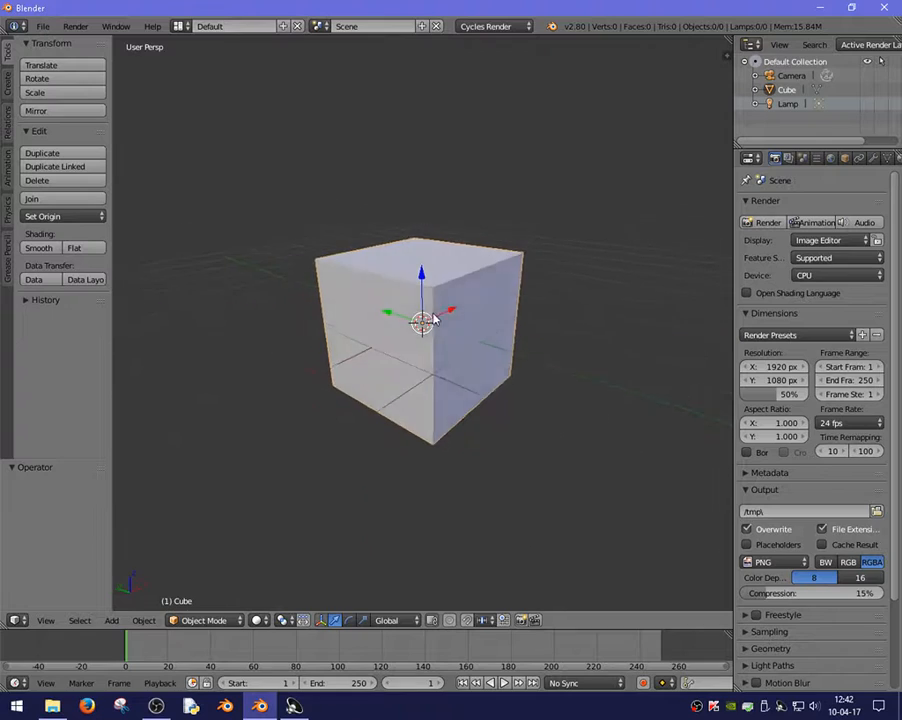
{"action": "left_click_drag", "start_coordinate": [733, 300], "coordinate": [678, 300]}
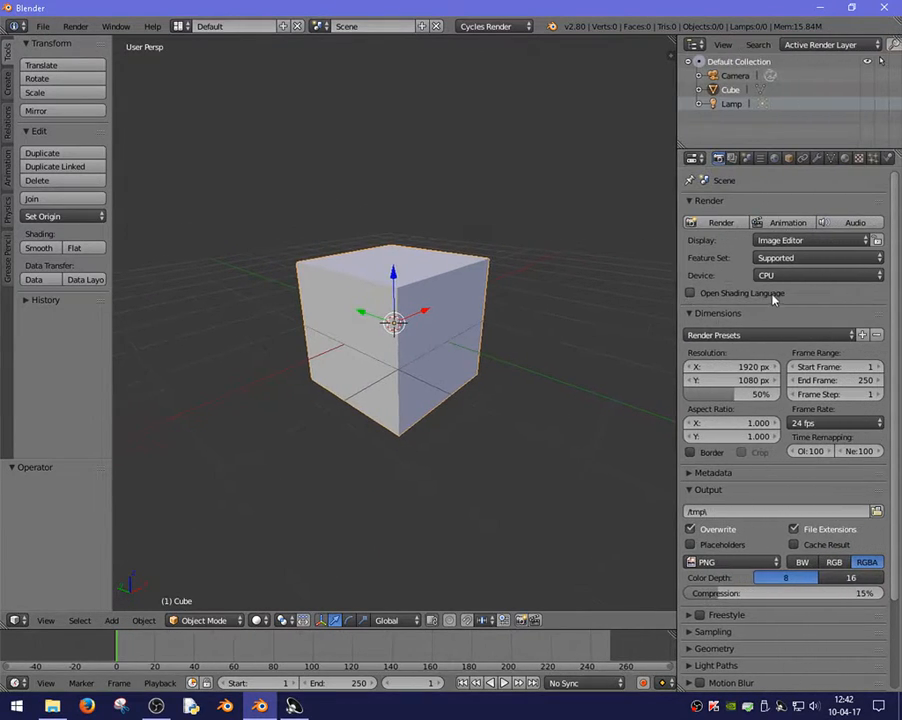
Set the Cycles render device to GPU Compute and look through the remaining render settings.
{"action": "left_click", "coordinate": [766, 276]}
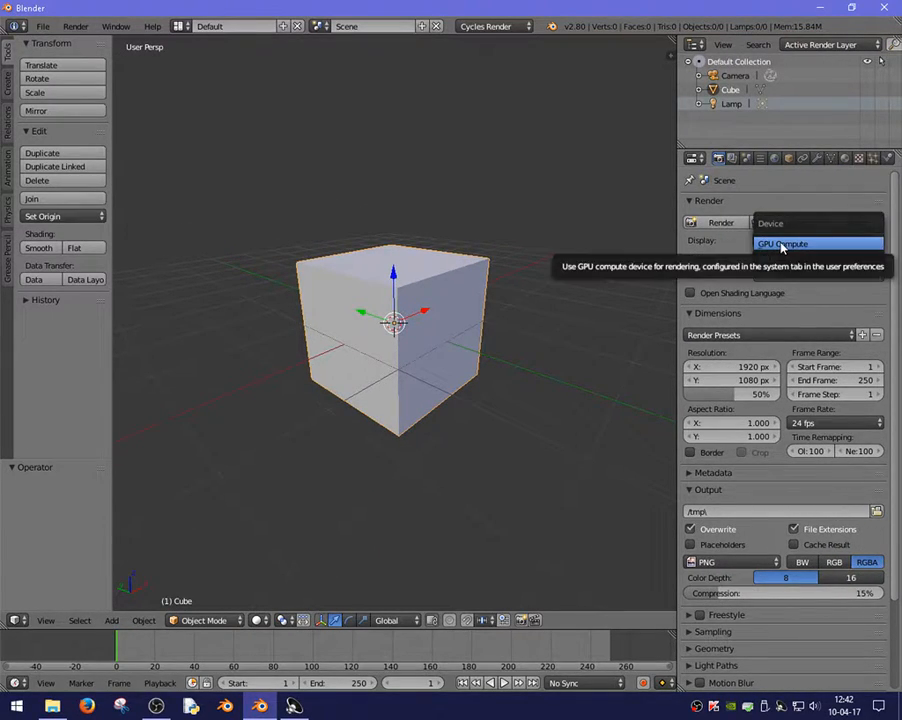
{"action": "left_click", "coordinate": [778, 244]}
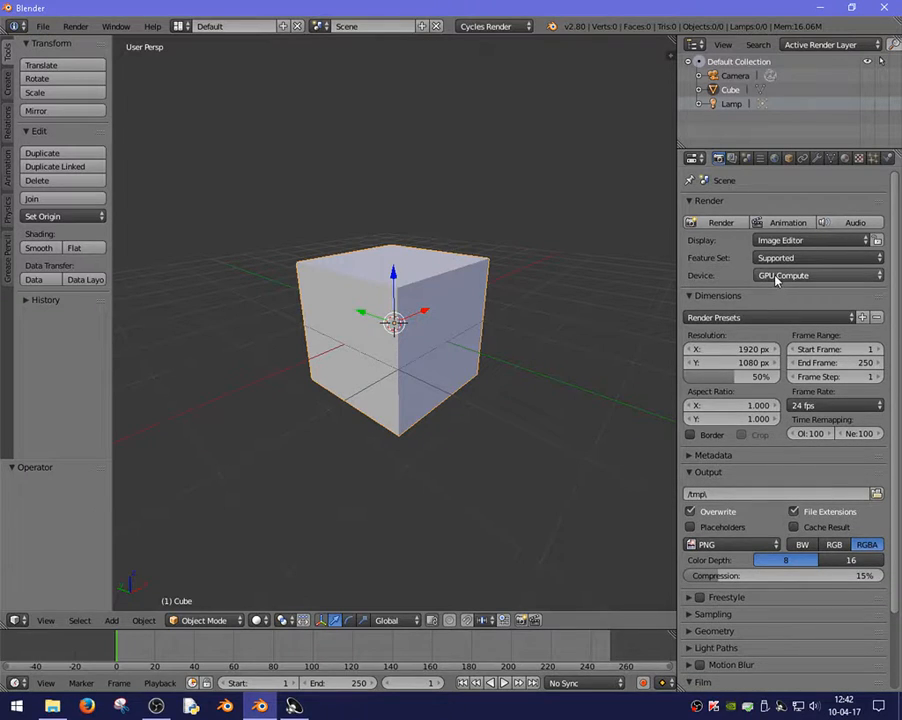
{"action": "middle_click_drag", "start_coordinate": [440, 333], "coordinate": [412, 318]}
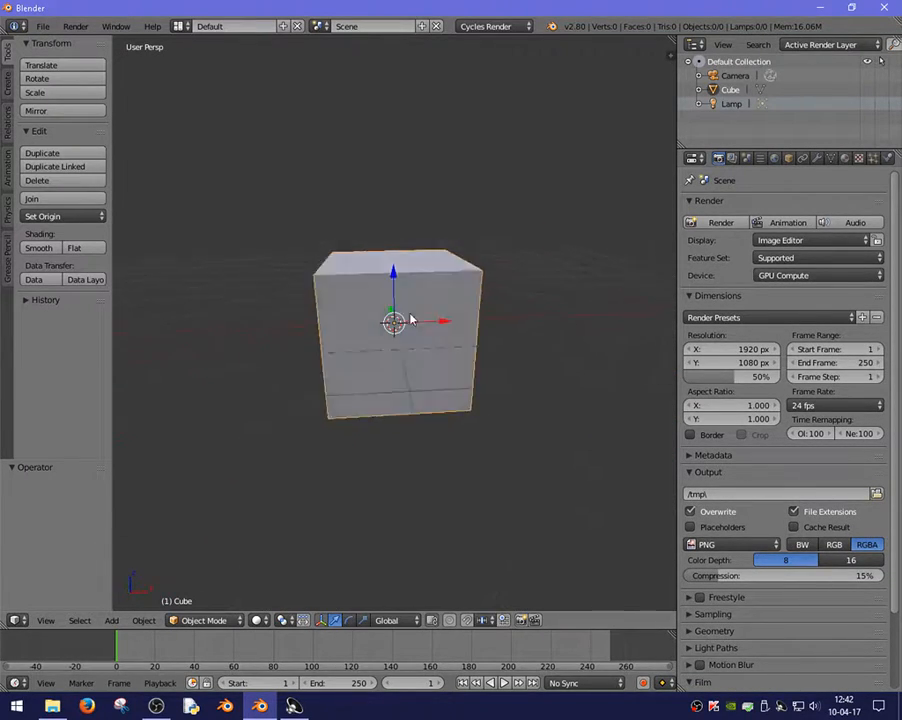
{"action": "scroll", "coordinate": [716, 405], "scroll_direction": "down", "scroll_amount": 2}
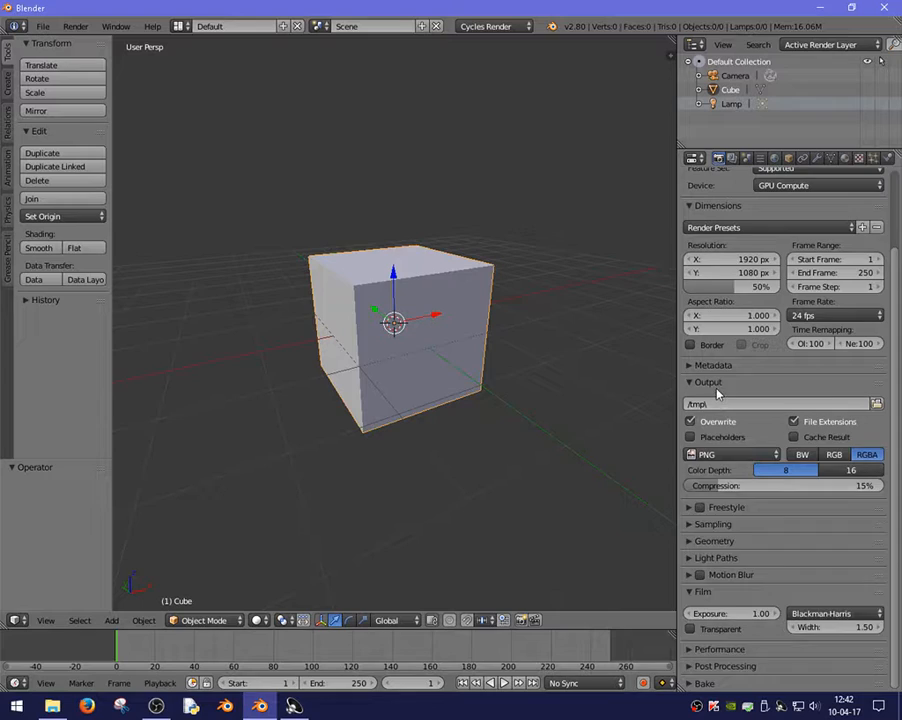
{"action": "scroll", "coordinate": [716, 394], "scroll_direction": "up", "scroll_amount": 2}
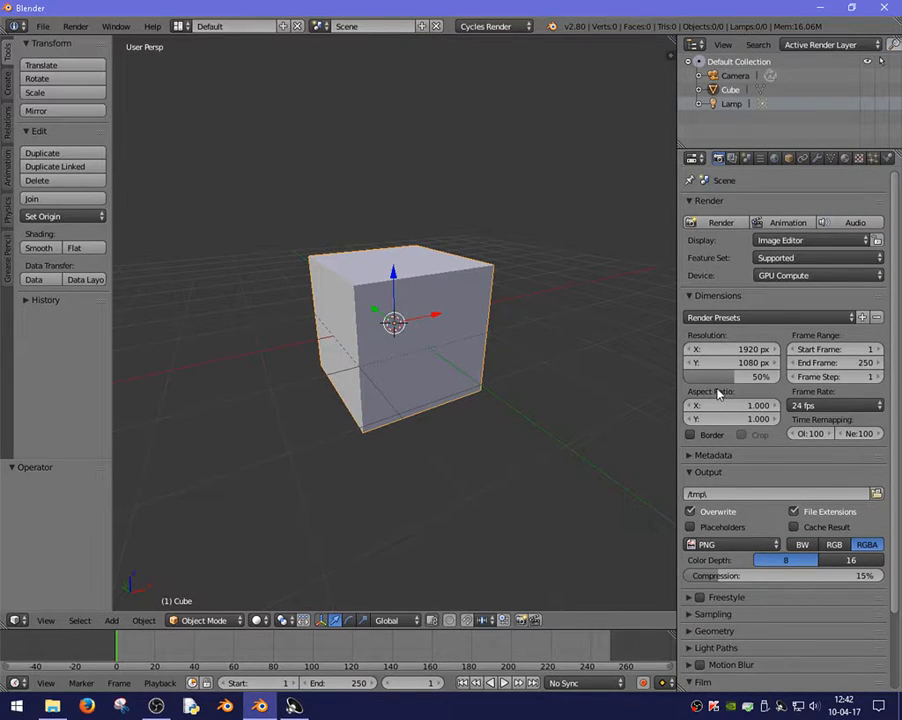
{"action": "mouse_move", "coordinate": [677, 384]}
{"action": "left_mouse_down"}
{"action": "mouse_move", "coordinate": [749, 386]}
{"action": "mouse_move", "coordinate": [687, 386]}
{"action": "left_mouse_up"}
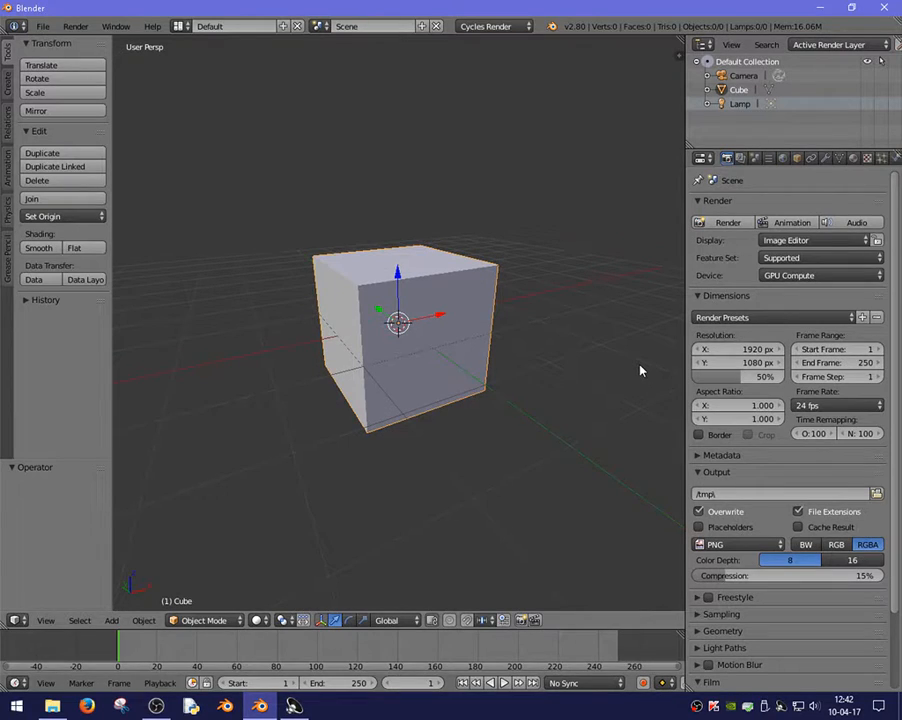
Review the render engine list, keep Cycles Render, and set the viewport shading to Rendered.
{"action": "left_click", "coordinate": [519, 28]}
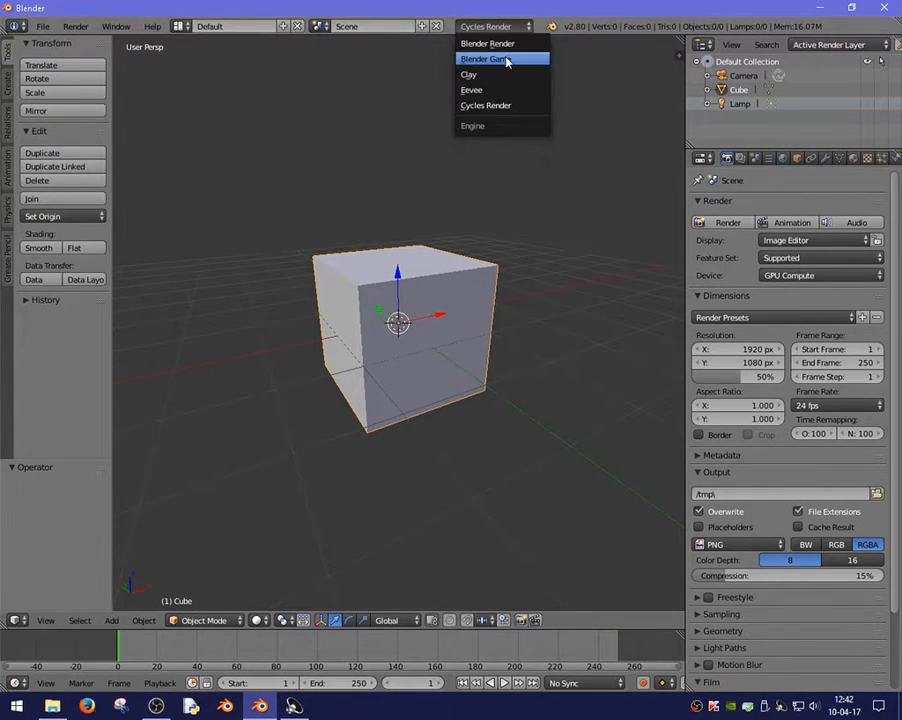
{"action": "left_click", "coordinate": [505, 27]}
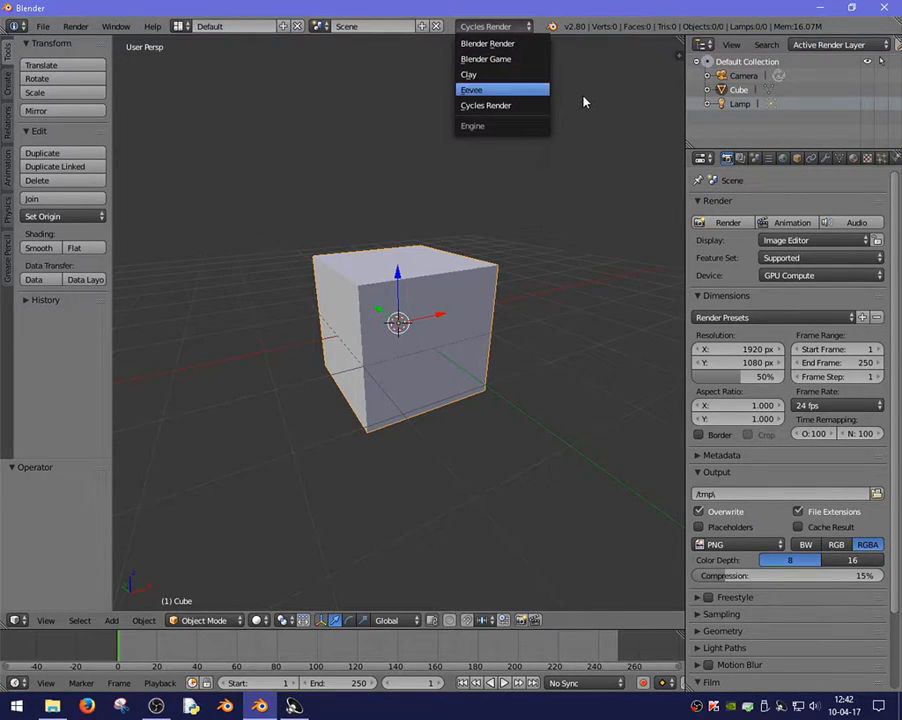
{"action": "left_click", "coordinate": [492, 26]}
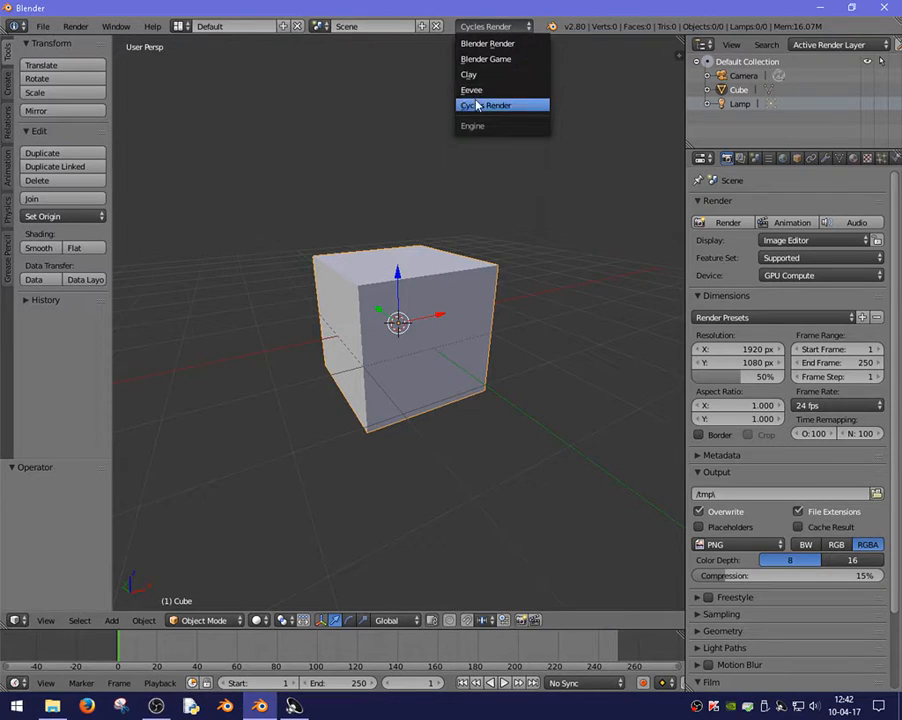
{"action": "left_click", "coordinate": [478, 104]}
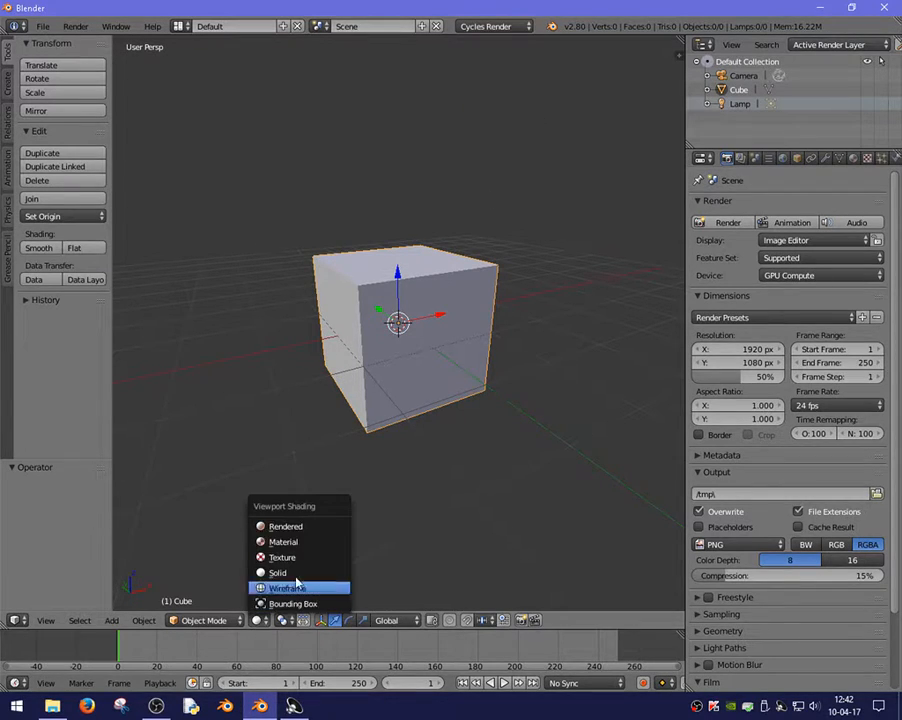
{"action": "left_click", "coordinate": [292, 527]}
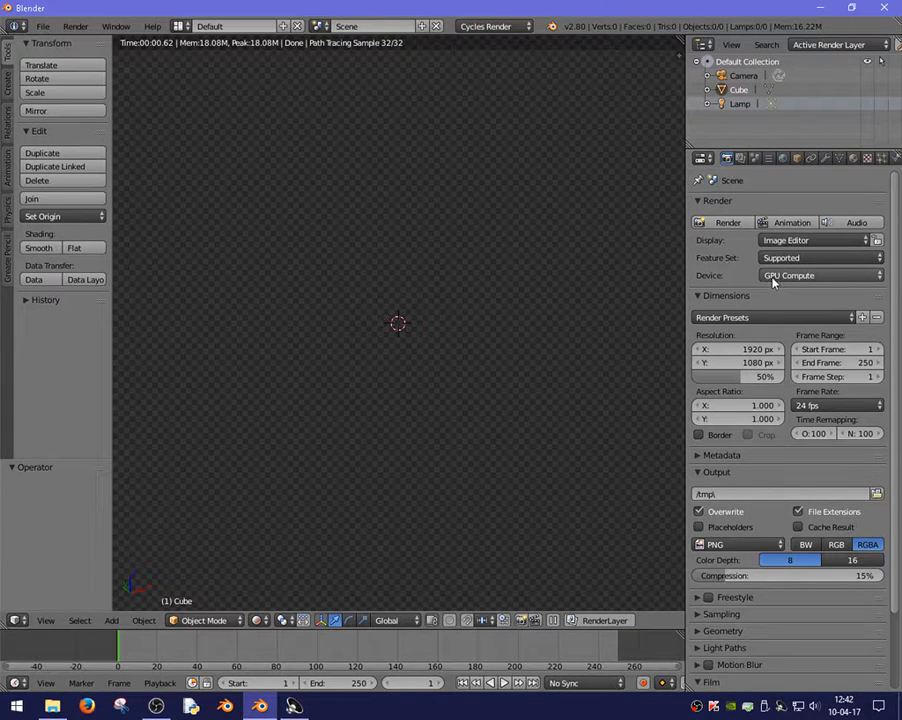
Check the Cycles compute device in the System user preferences, glancing at the Add-ons and Input settings, and close the preferences.
{"action": "left_click", "coordinate": [43, 26]}
{"action": "left_click", "coordinate": [44, 184]}
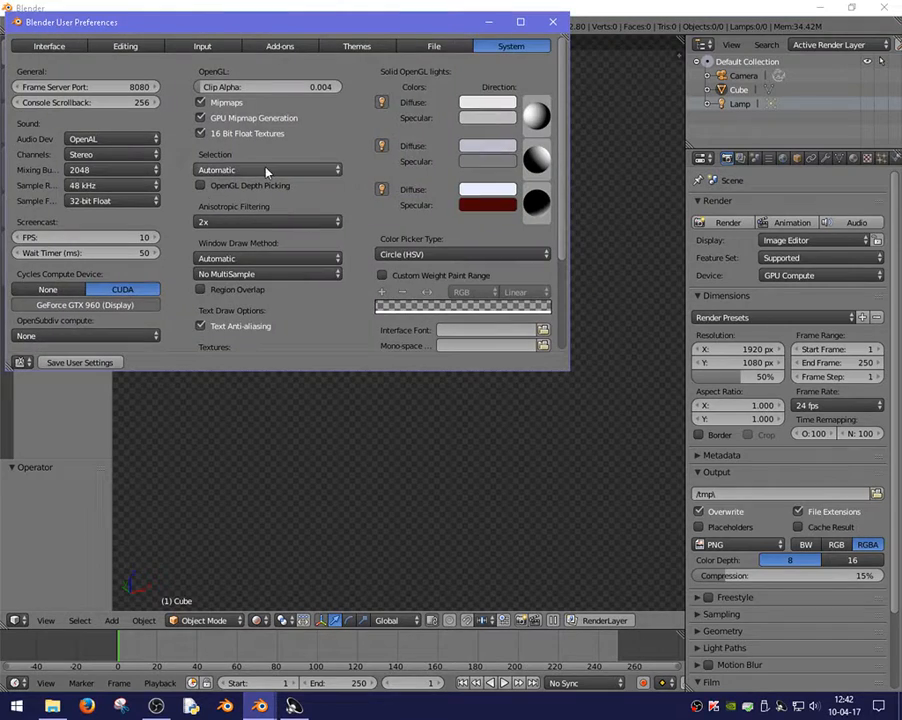
{"action": "left_click", "coordinate": [278, 46]}
{"action": "left_click", "coordinate": [202, 46]}
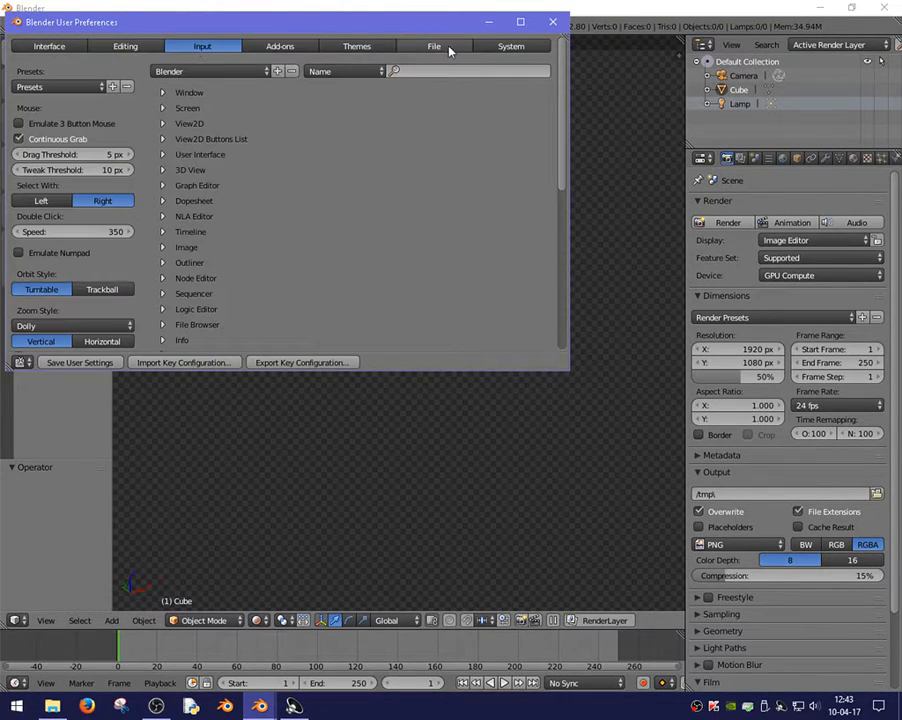
{"action": "left_click", "coordinate": [510, 47]}
{"action": "scroll", "coordinate": [100, 287], "scroll_direction": "down", "scroll_amount": 2}
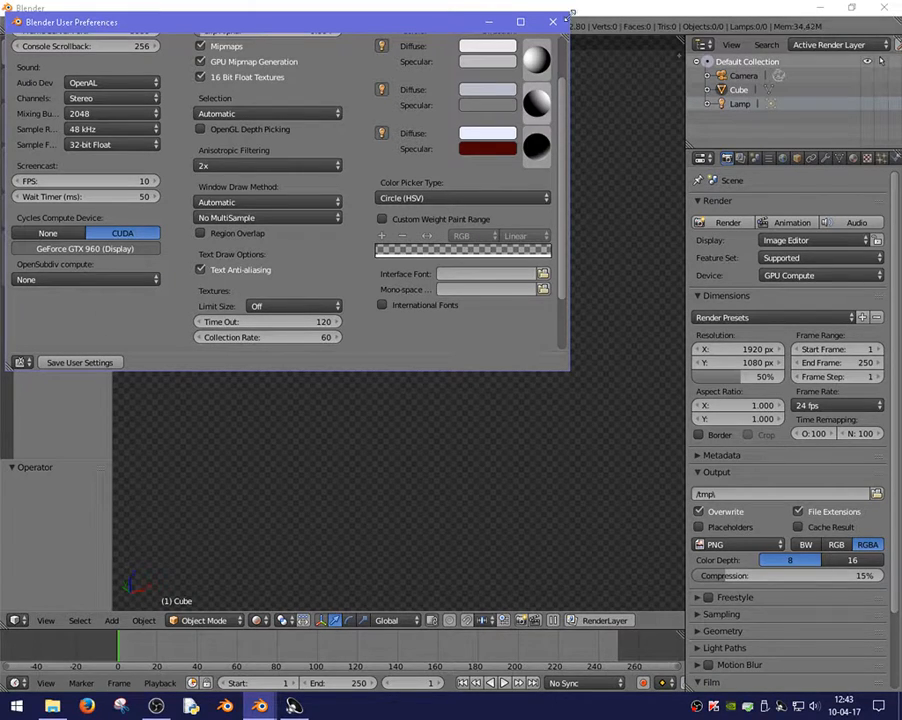
{"action": "left_click", "coordinate": [552, 21]}
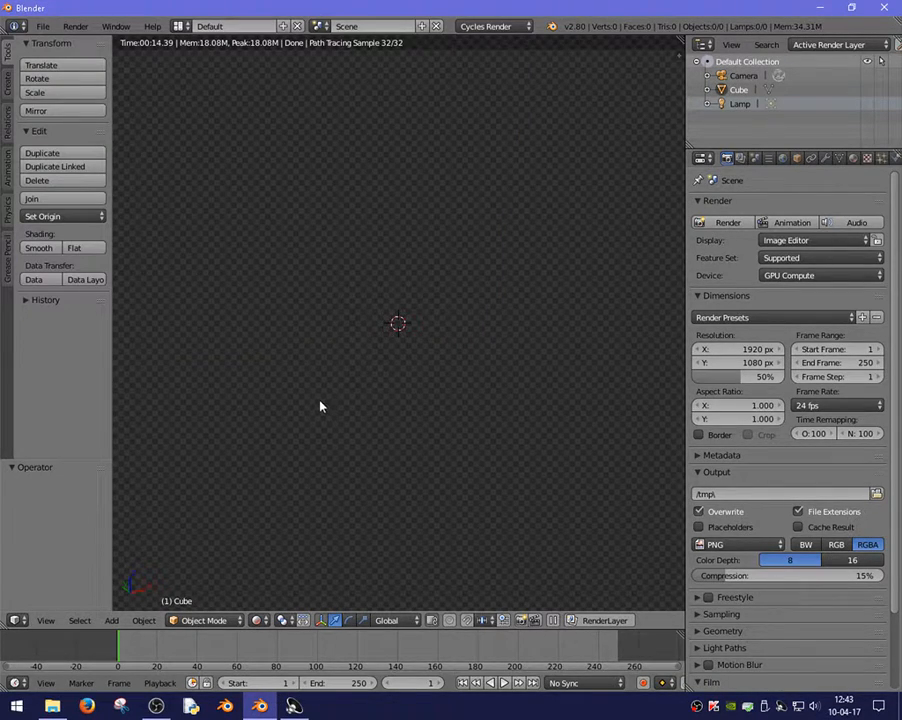
Set the viewport shading to Texture.
{"action": "left_click", "coordinate": [256, 620]}
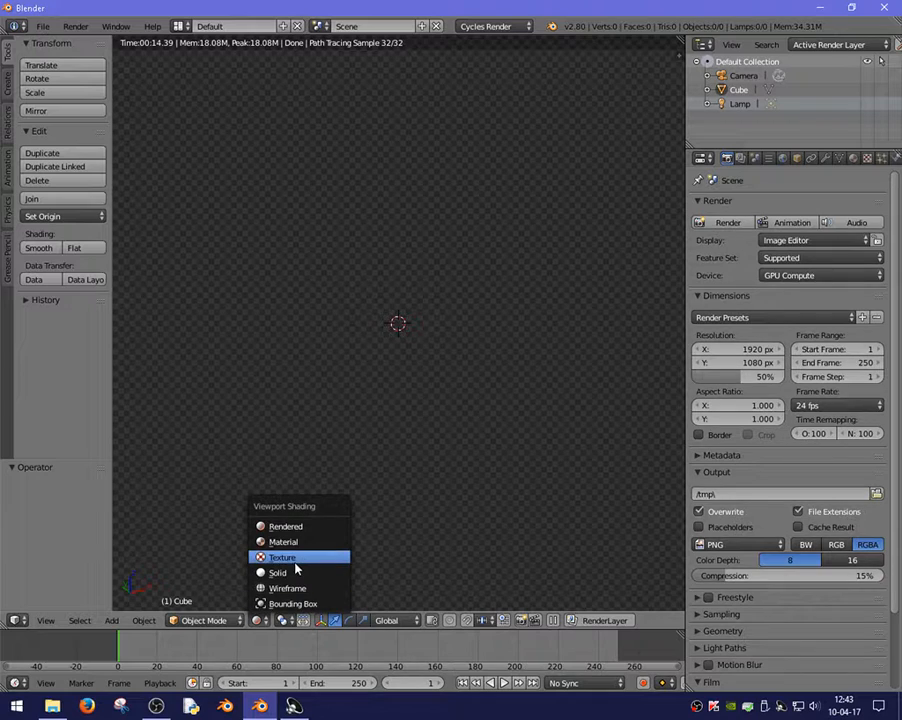
{"action": "left_click", "coordinate": [292, 556]}
Launch the installed Blender 2.78 to look at its splash screen, and return to the 2.80 window.
{"action": "left_click", "coordinate": [226, 707]}
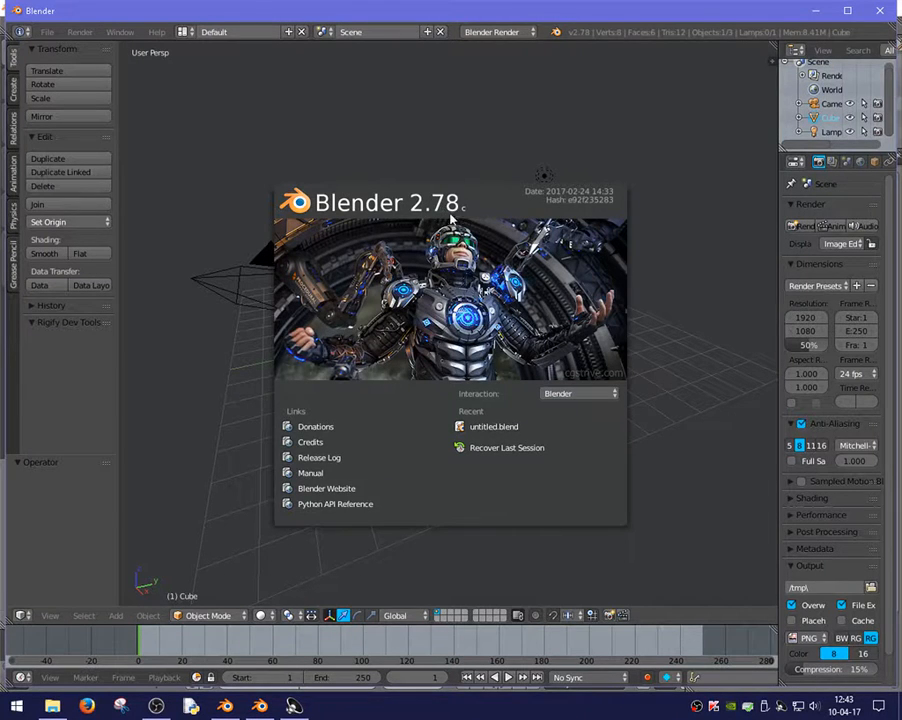
{"action": "left_click", "coordinate": [657, 207]}
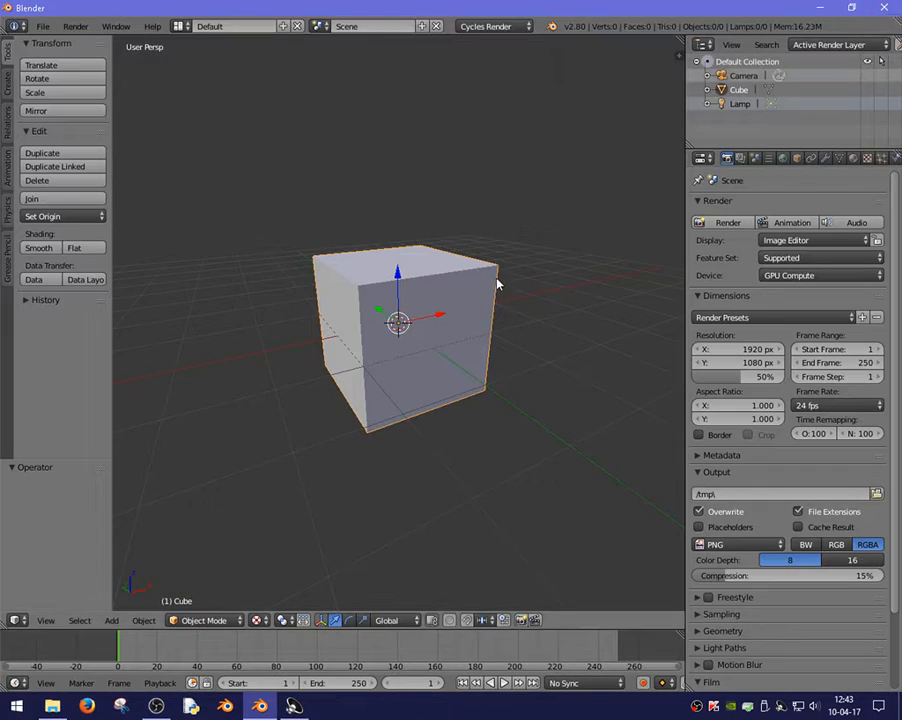
{"action": "middle_click_drag", "start_coordinate": [427, 348], "coordinate": [378, 348]}
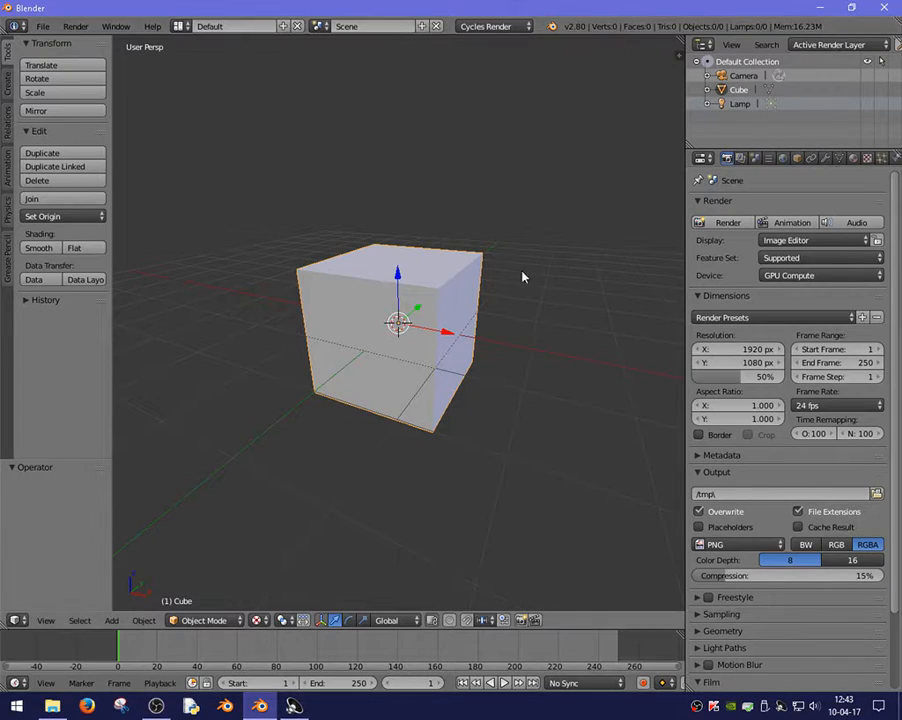
Switch the render engine to Blender Render and set the viewport shading to Solid.
{"action": "left_click", "coordinate": [488, 26]}
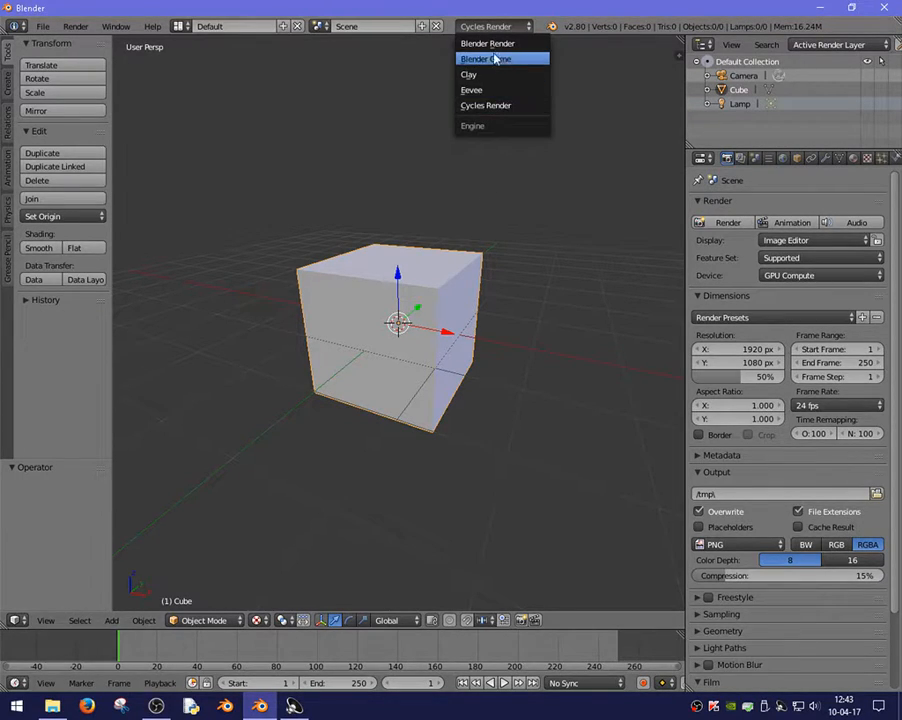
{"action": "left_click", "coordinate": [490, 40]}
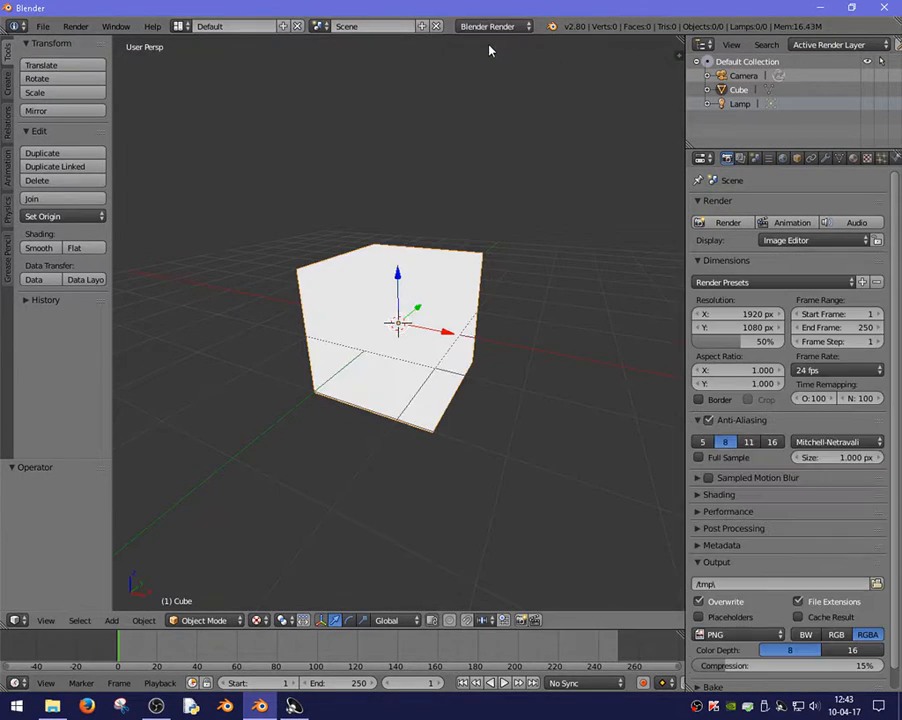
{"action": "left_click", "coordinate": [259, 620]}
{"action": "left_click", "coordinate": [285, 573]}
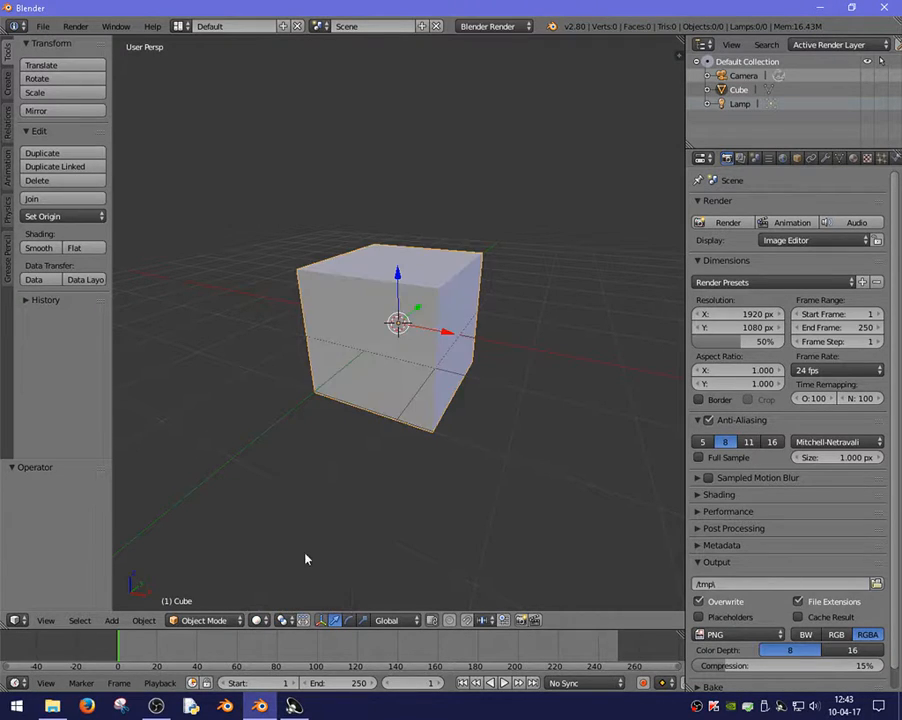
Examine the cube in Solid shading and look over the list of available render engines without changing the current one.
{"action": "middle_click_drag", "start_coordinate": [362, 348], "coordinate": [389, 338]}
{"action": "left_click", "coordinate": [492, 26]}
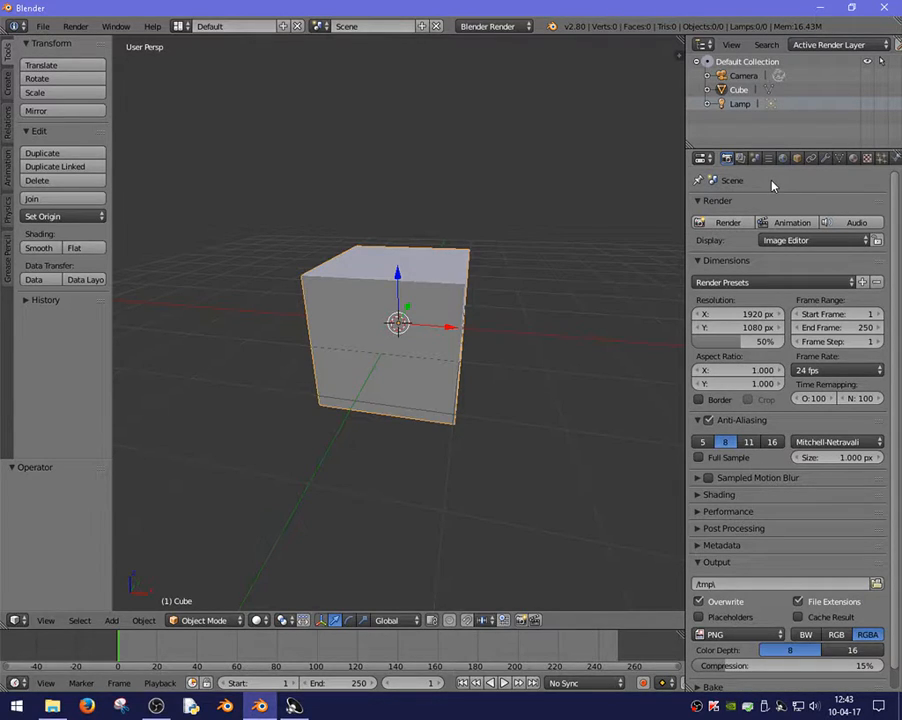
{"action": "middle_click_drag", "start_coordinate": [490, 276], "coordinate": [519, 292]}
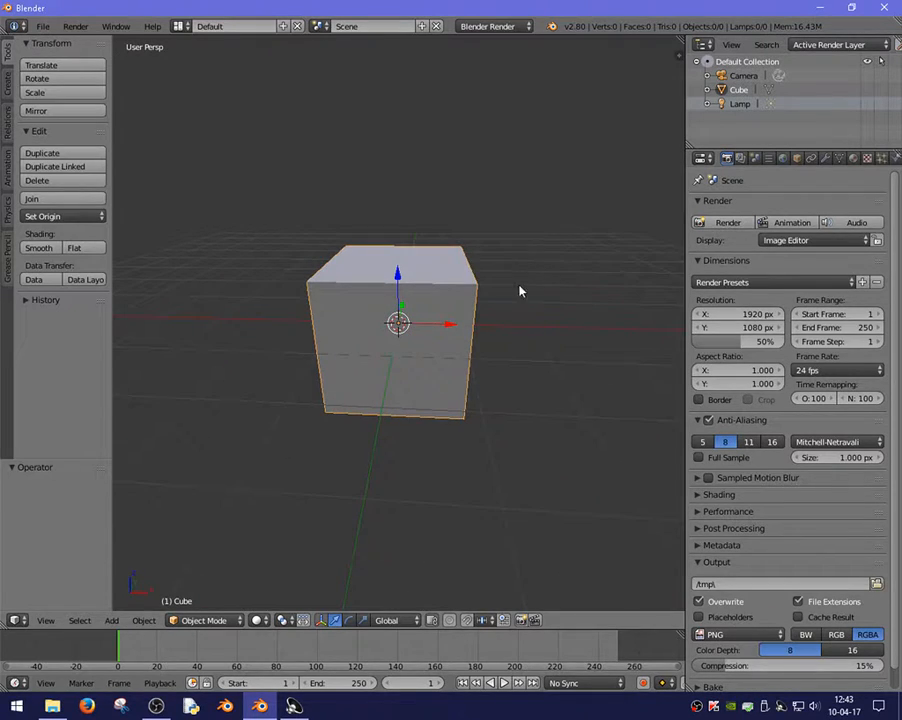
{"action": "left_click", "coordinate": [470, 30]}
{"action": "left_click", "coordinate": [483, 28]}
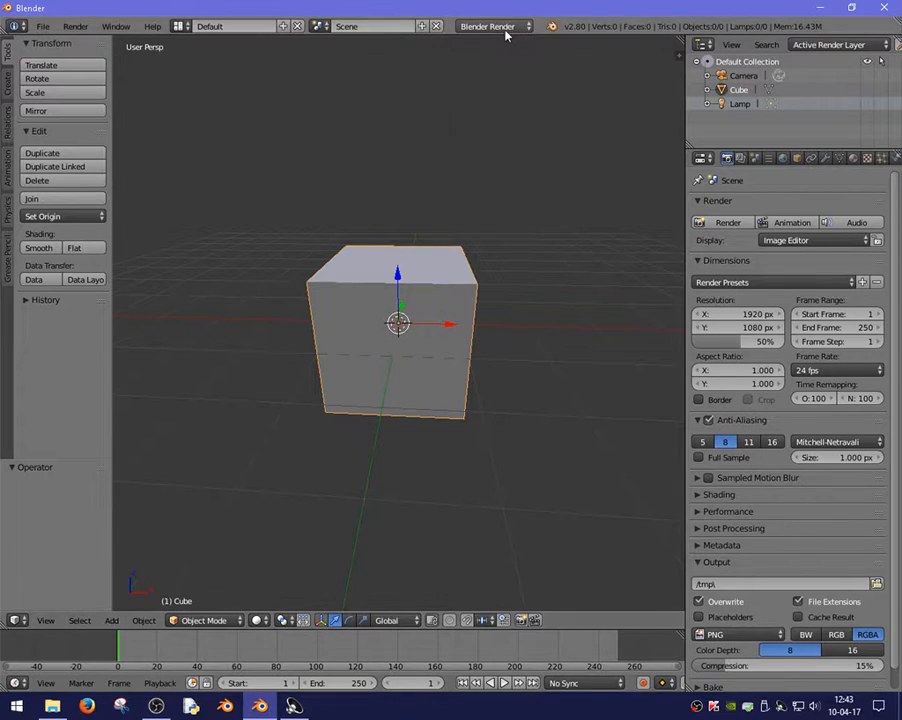
{"action": "left_click", "coordinate": [504, 29]}
{"action": "left_click", "coordinate": [521, 33]}
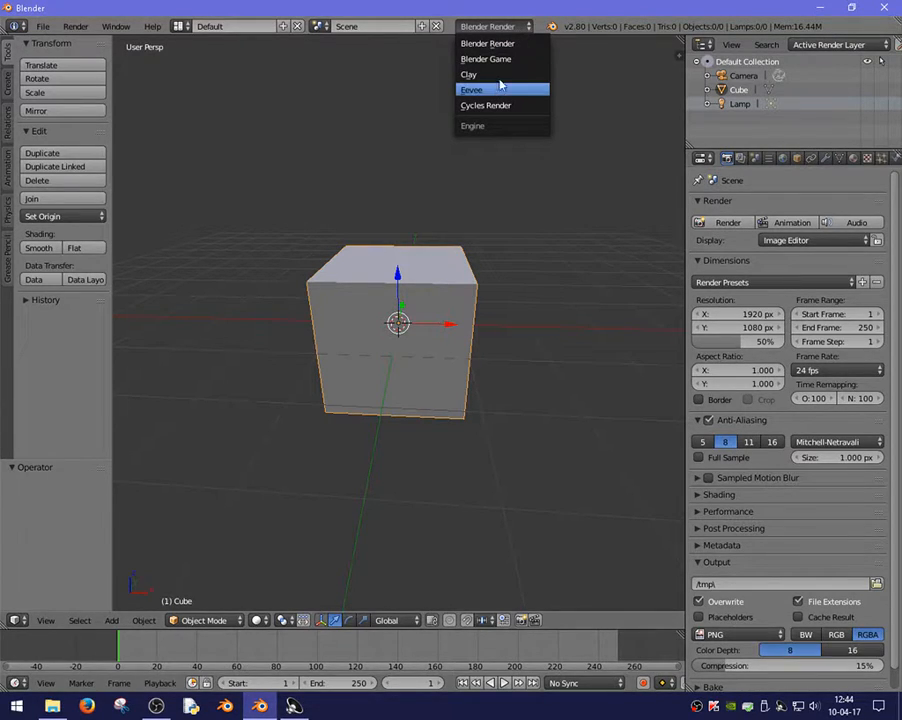
{"action": "left_click", "coordinate": [514, 28]}
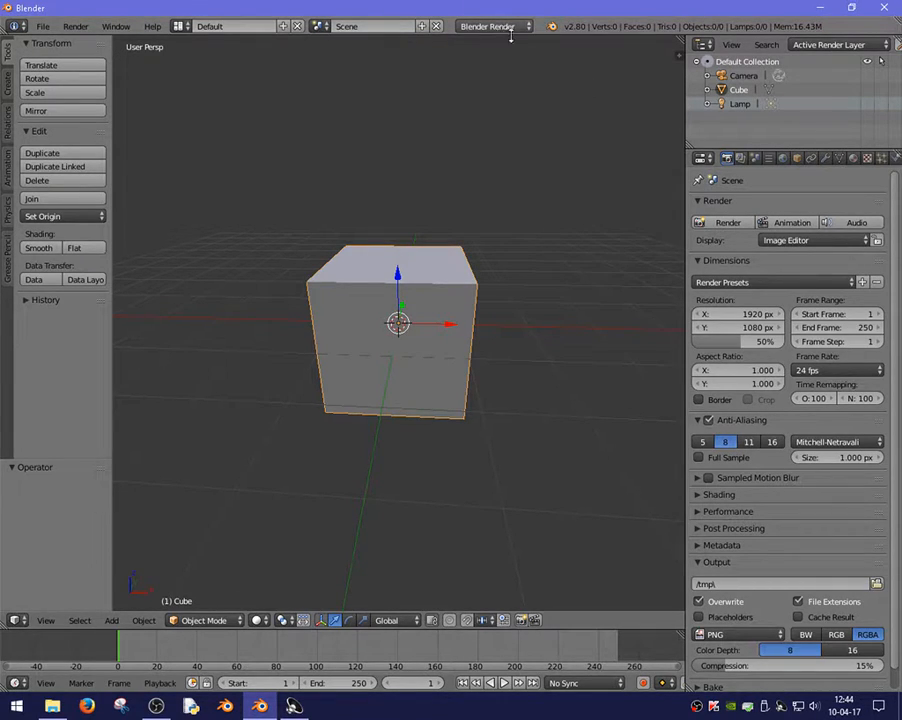
{"action": "middle_click_drag", "start_coordinate": [443, 219], "coordinate": [448, 250]}
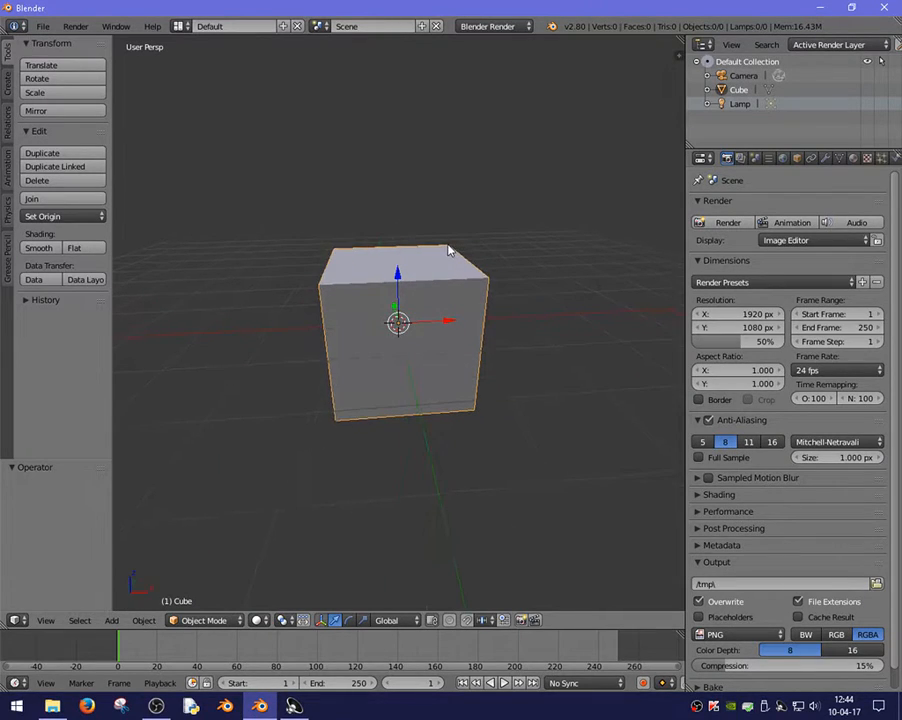
{"action": "middle_click_drag", "start_coordinate": [455, 302], "coordinate": [419, 294]}
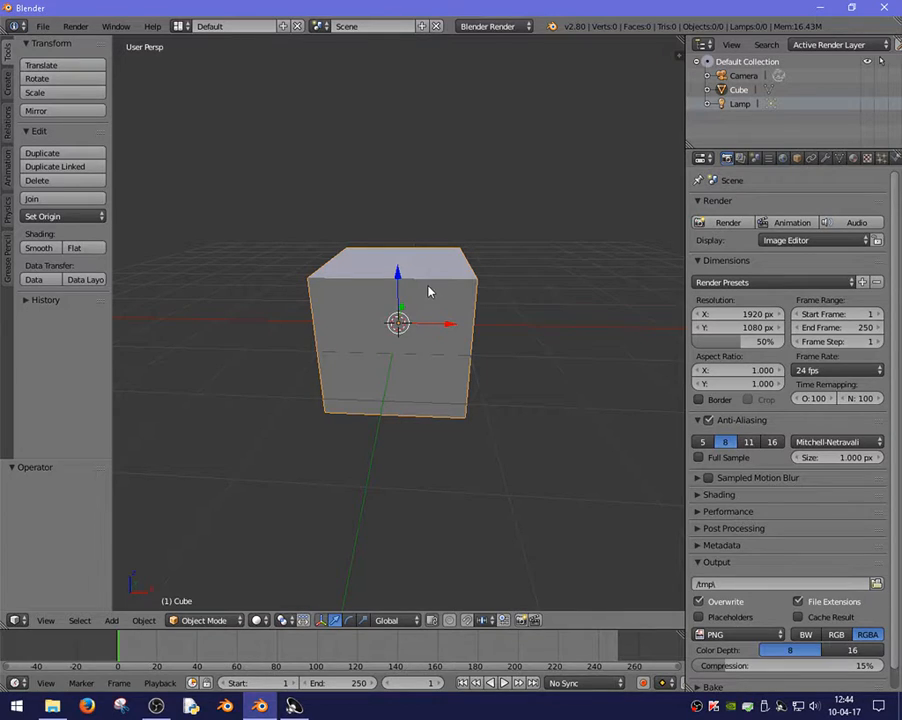
Open the user preferences and look through the list of all add-ons.
{"action": "left_click", "coordinate": [80, 27]}
{"action": "mouse_move", "coordinate": [43, 26]}
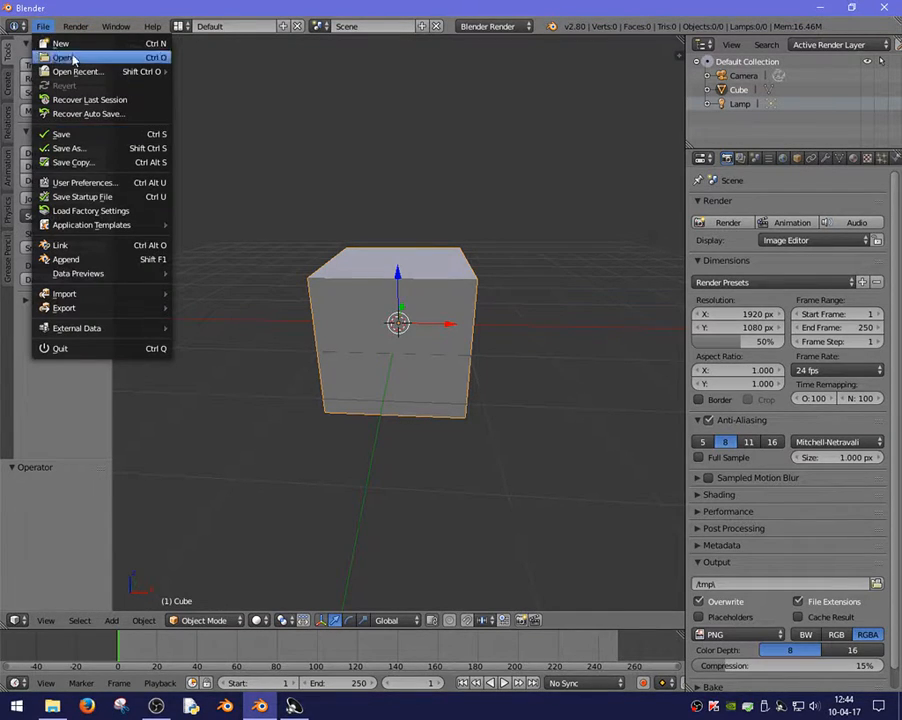
{"action": "left_click", "coordinate": [76, 183]}
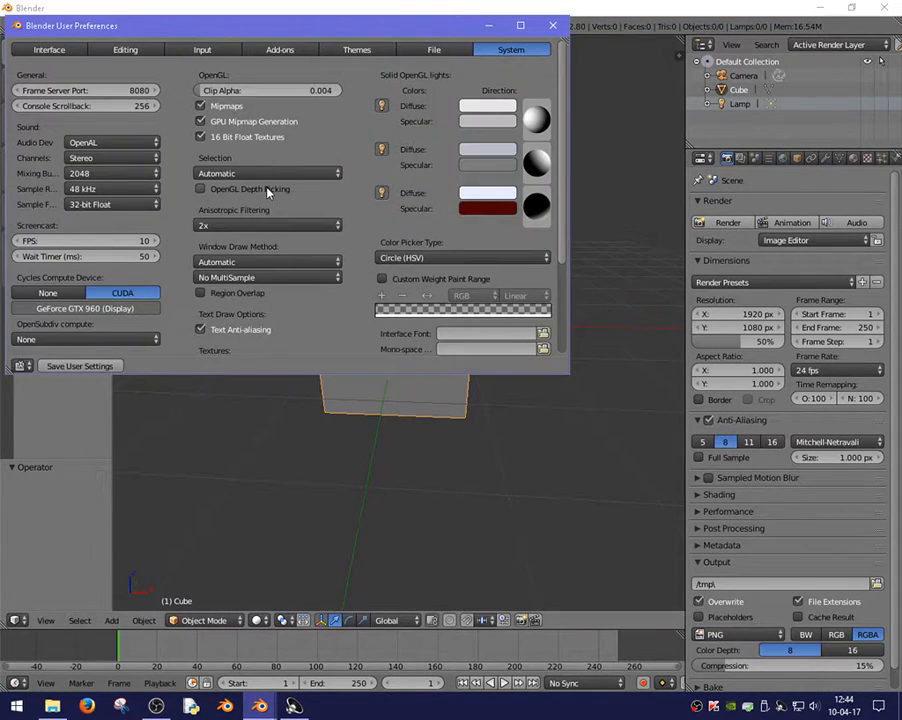
{"action": "left_click", "coordinate": [280, 47]}
{"action": "left_click_drag", "start_coordinate": [283, 34], "coordinate": [456, 127]}
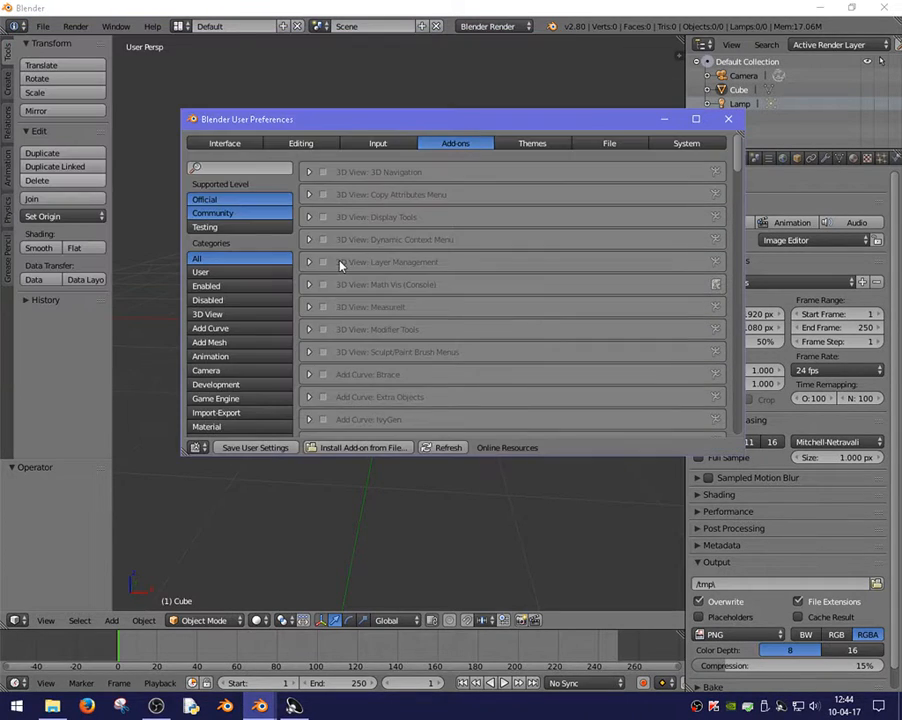
{"action": "scroll", "coordinate": [330, 233], "scroll_direction": "down", "scroll_amount": 1}
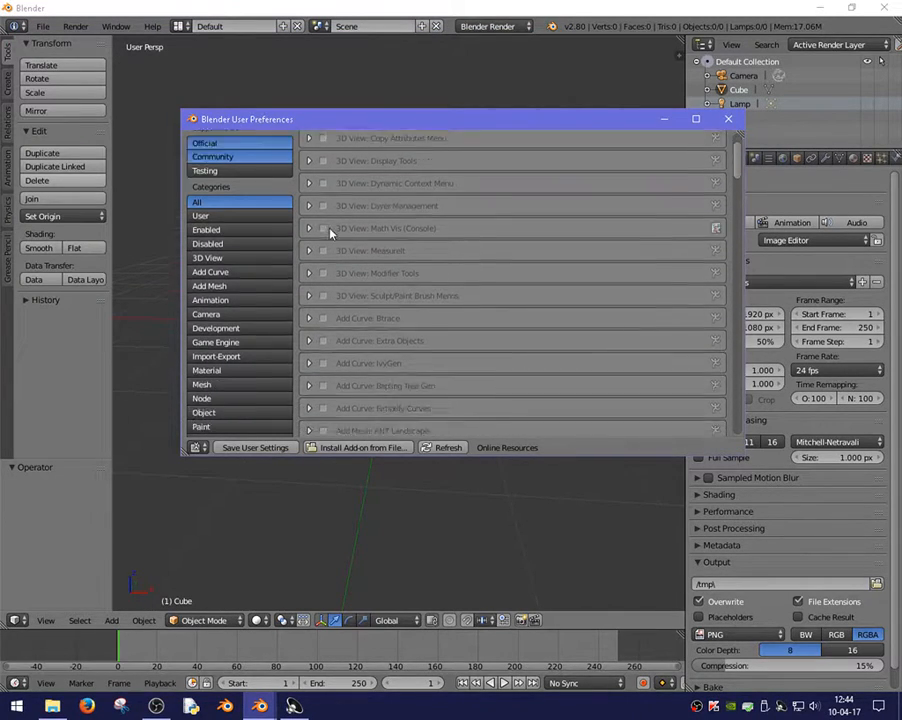
{"action": "scroll", "coordinate": [413, 246], "scroll_direction": "down", "scroll_amount": 5}
{"action": "left_click_drag", "start_coordinate": [737, 185], "coordinate": [738, 133]}
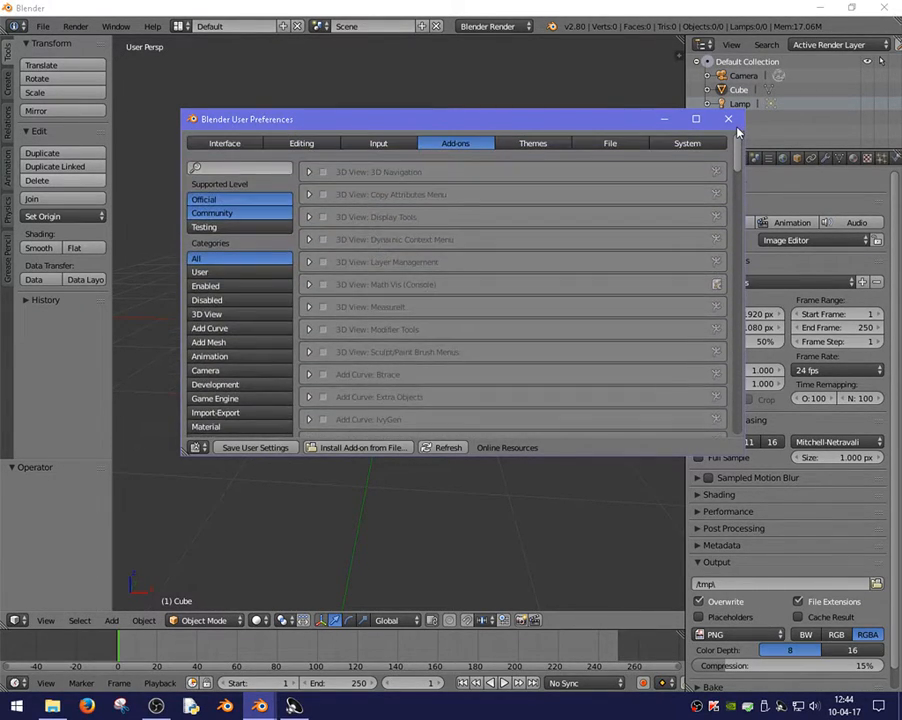
Inspect the details of the first five 3D View add-ons, from 3D Navigation to Layer Management, collapsing each one again.
{"action": "left_click", "coordinate": [308, 172]}
{"action": "left_click", "coordinate": [308, 172]}
{"action": "left_click", "coordinate": [308, 195]}
{"action": "left_click", "coordinate": [308, 195]}
{"action": "left_click", "coordinate": [308, 217]}
{"action": "left_click", "coordinate": [308, 217]}
{"action": "left_click", "coordinate": [309, 240]}
{"action": "left_click", "coordinate": [309, 240]}
{"action": "left_click", "coordinate": [309, 262]}
{"action": "left_click", "coordinate": [309, 262]}
Browse the add-on categories from User through Import-Export, and return to the Game Engine category.
{"action": "left_click", "coordinate": [210, 272]}
{"action": "left_click", "coordinate": [212, 286]}
{"action": "left_click", "coordinate": [208, 314]}
{"action": "left_click", "coordinate": [210, 328]}
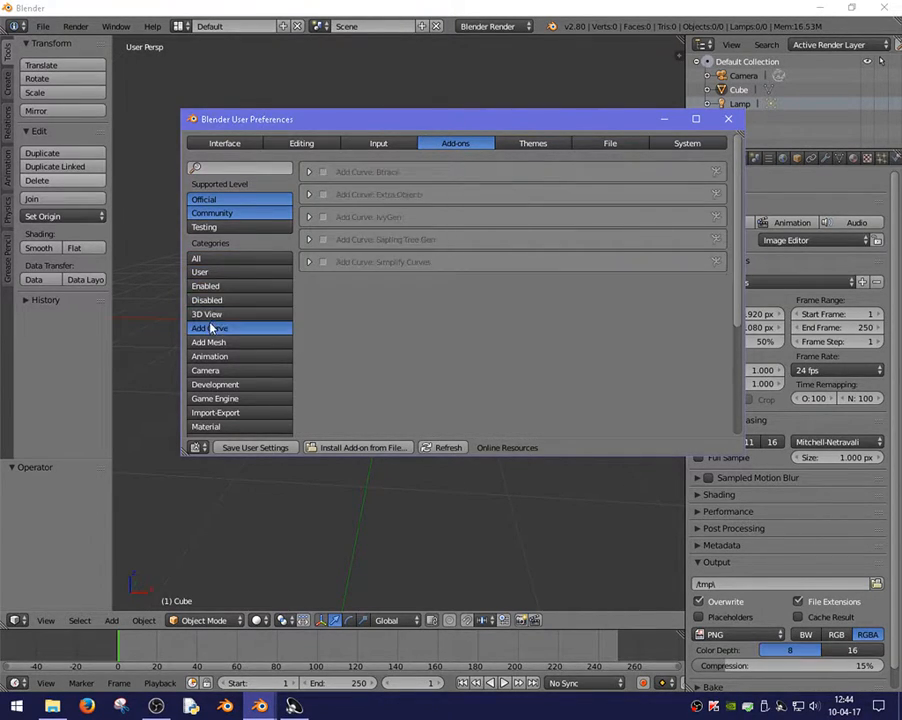
{"action": "left_click", "coordinate": [209, 342]}
{"action": "left_click", "coordinate": [209, 356]}
{"action": "left_click", "coordinate": [206, 370]}
{"action": "left_click", "coordinate": [220, 385]}
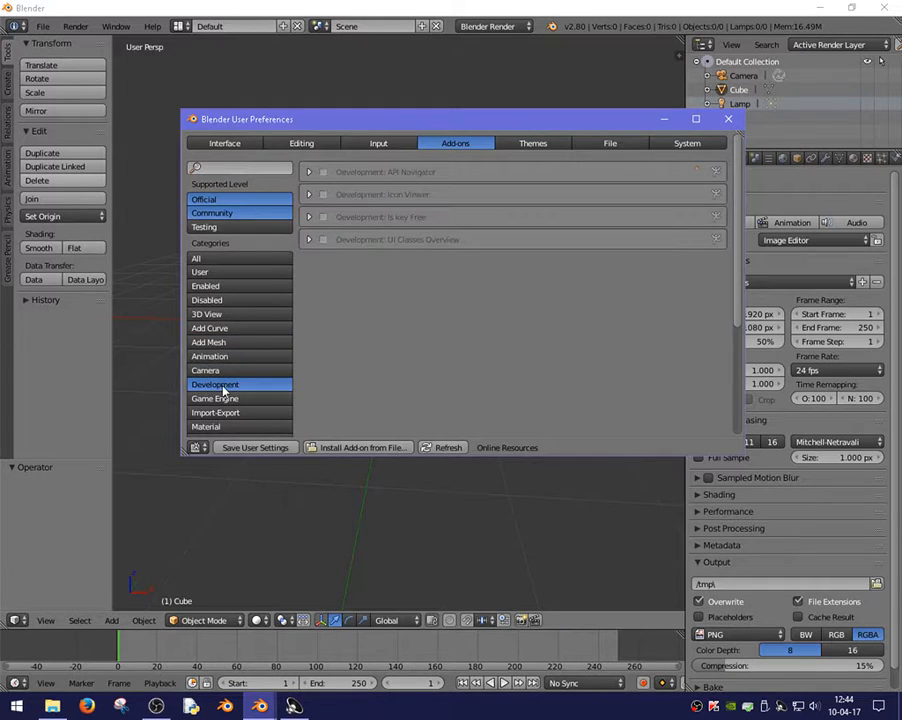
{"action": "left_click", "coordinate": [226, 398]}
{"action": "left_click", "coordinate": [229, 412]}
{"action": "left_click", "coordinate": [230, 399]}
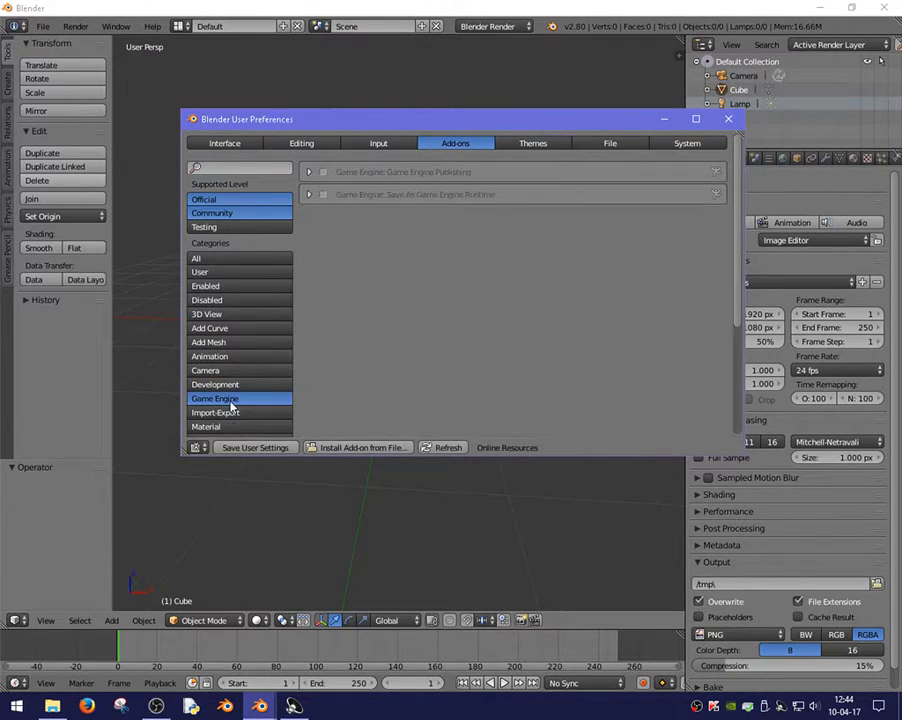
Examine the details of the Save As Game Engine Runtime add-on, collapse them and close the user preferences.
{"action": "left_click", "coordinate": [309, 194]}
{"action": "left_click", "coordinate": [309, 194]}
{"action": "left_click", "coordinate": [322, 195]}
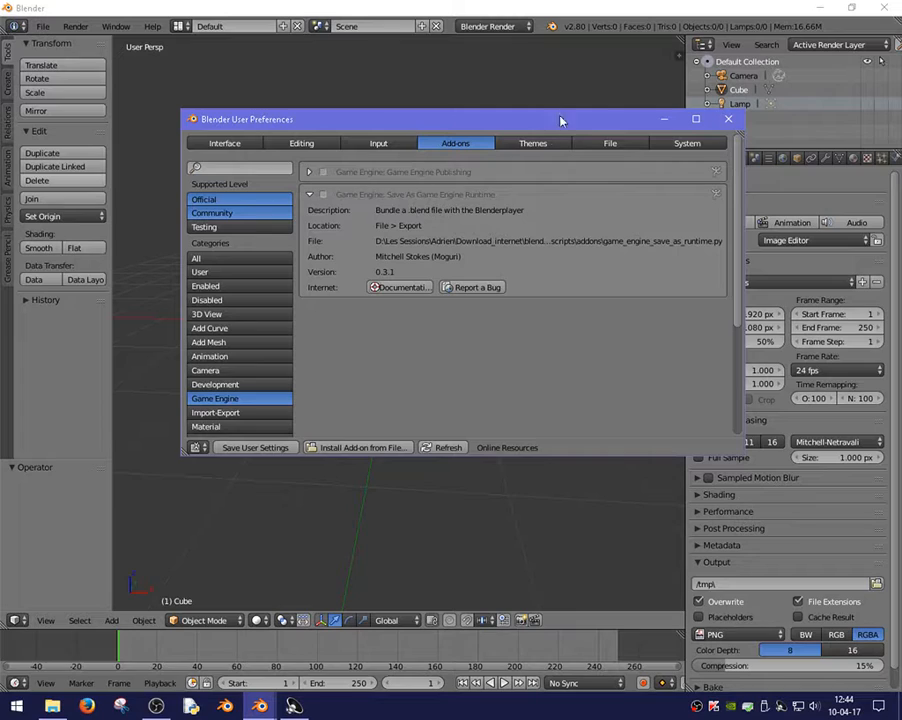
{"action": "left_click_drag", "start_coordinate": [525, 121], "coordinate": [513, 173]}
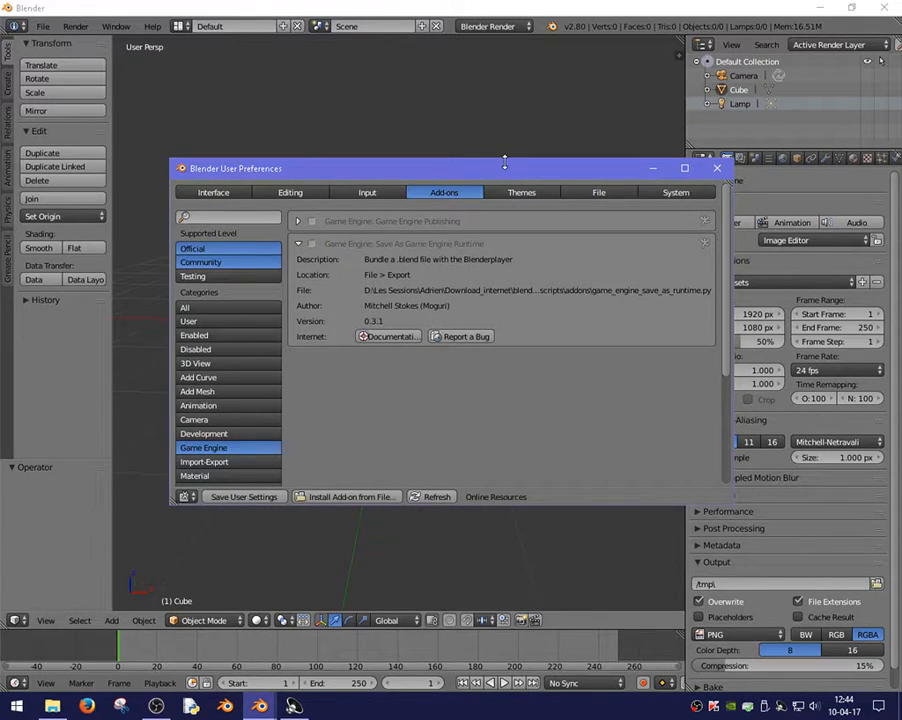
{"action": "left_click_drag", "start_coordinate": [521, 174], "coordinate": [531, 140]}
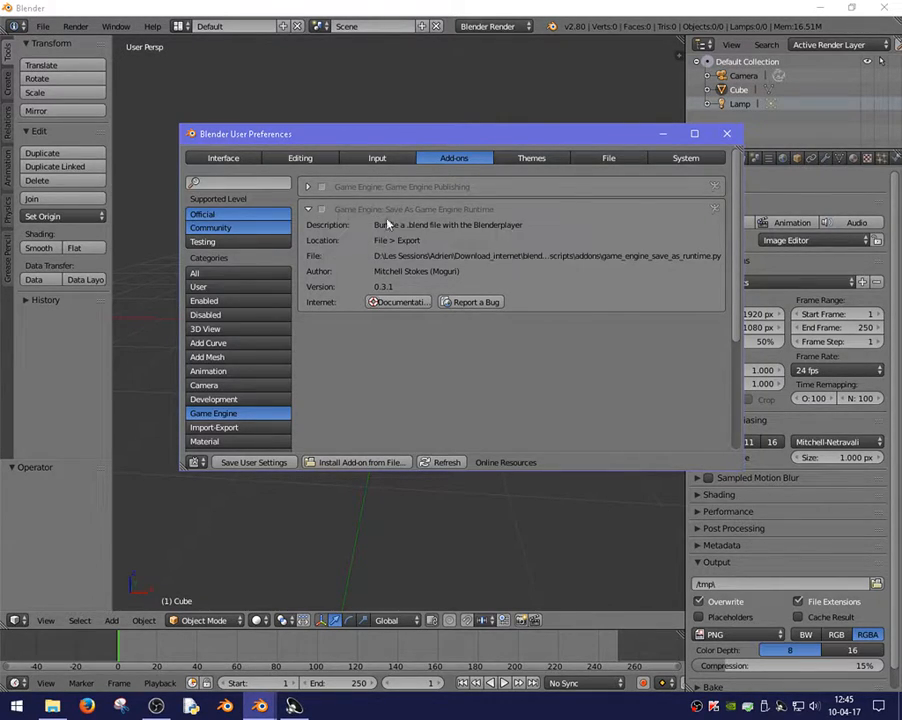
{"action": "left_click", "coordinate": [307, 209]}
{"action": "left_click_drag", "start_coordinate": [546, 141], "coordinate": [510, 197]}
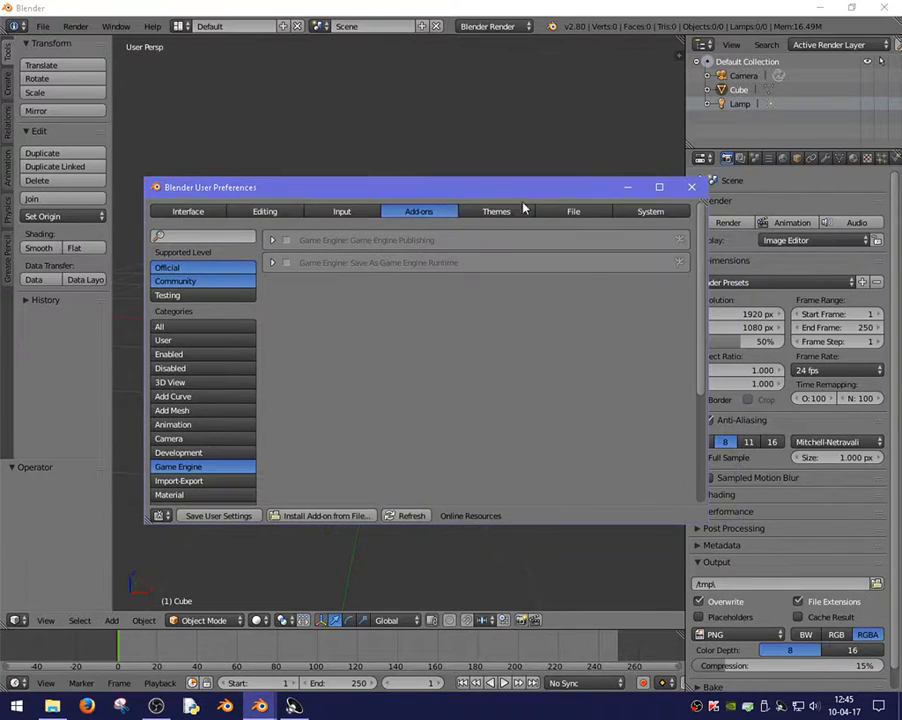
{"action": "left_click", "coordinate": [692, 188]}
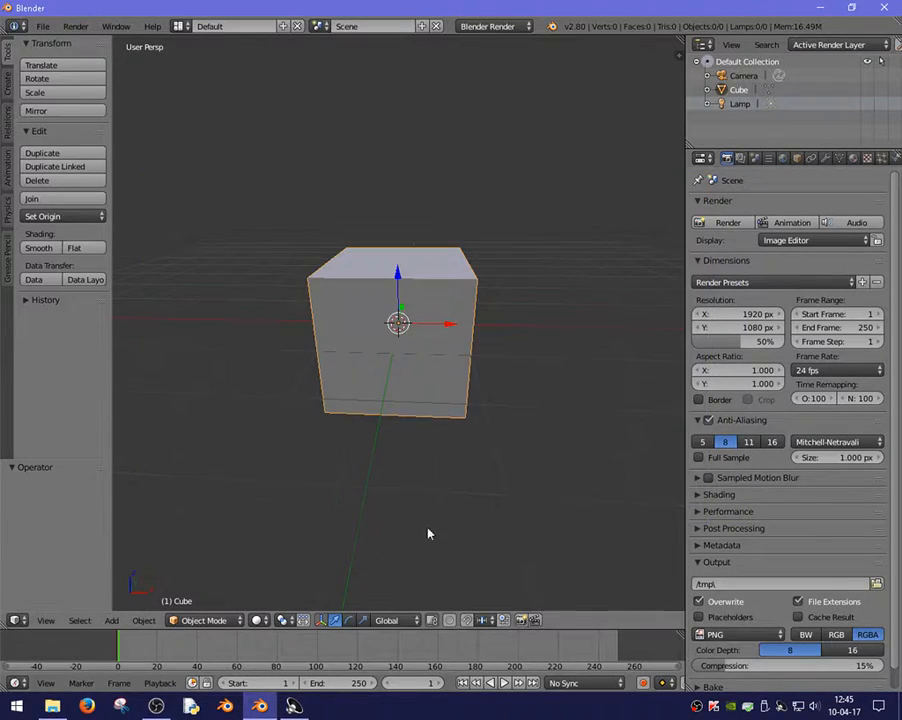
Switch to OBS to check the recording, and return to the Blender 2.80 window.
{"action": "left_click", "coordinate": [156, 706]}
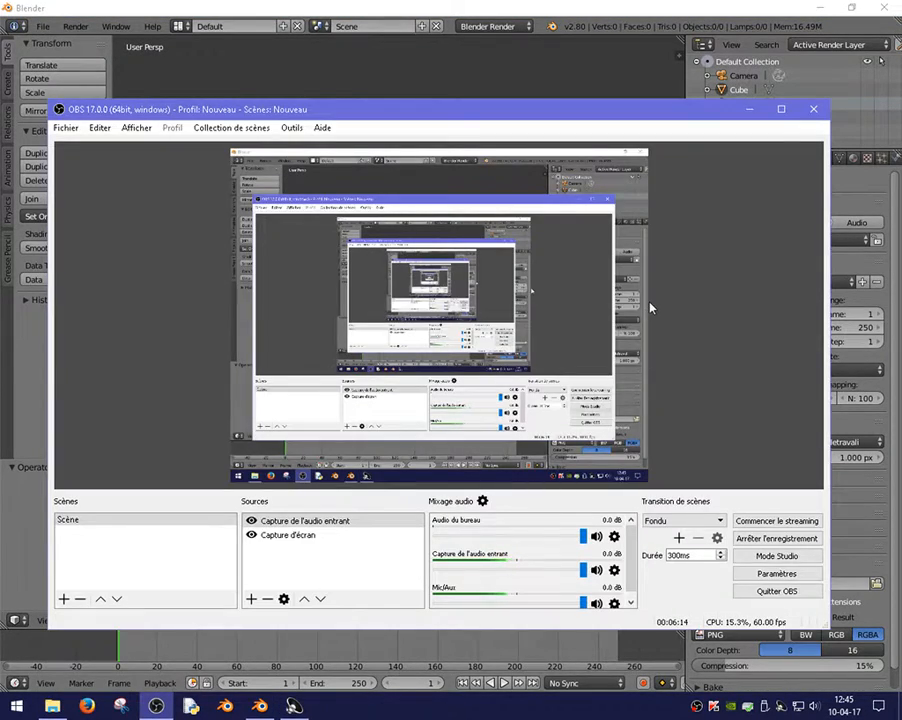
{"action": "left_click", "coordinate": [745, 114]}
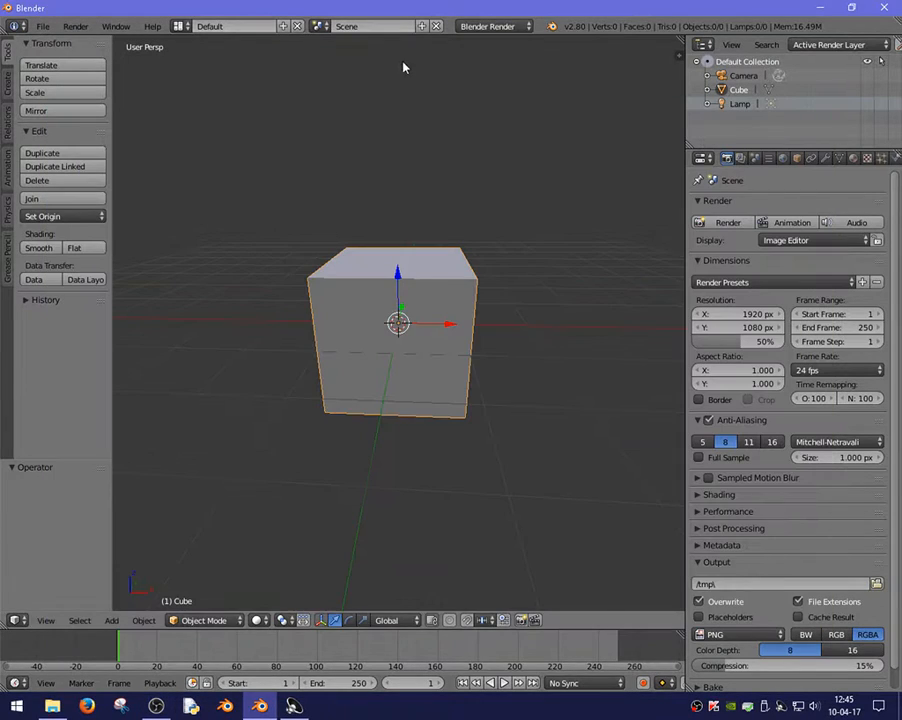
Keep Blender Render as the render engine and set the viewport shading to Material.
{"action": "left_click", "coordinate": [476, 27]}
{"action": "left_click", "coordinate": [479, 43]}
{"action": "scroll", "coordinate": [566, 297], "scroll_direction": "down", "scroll_amount": 5}
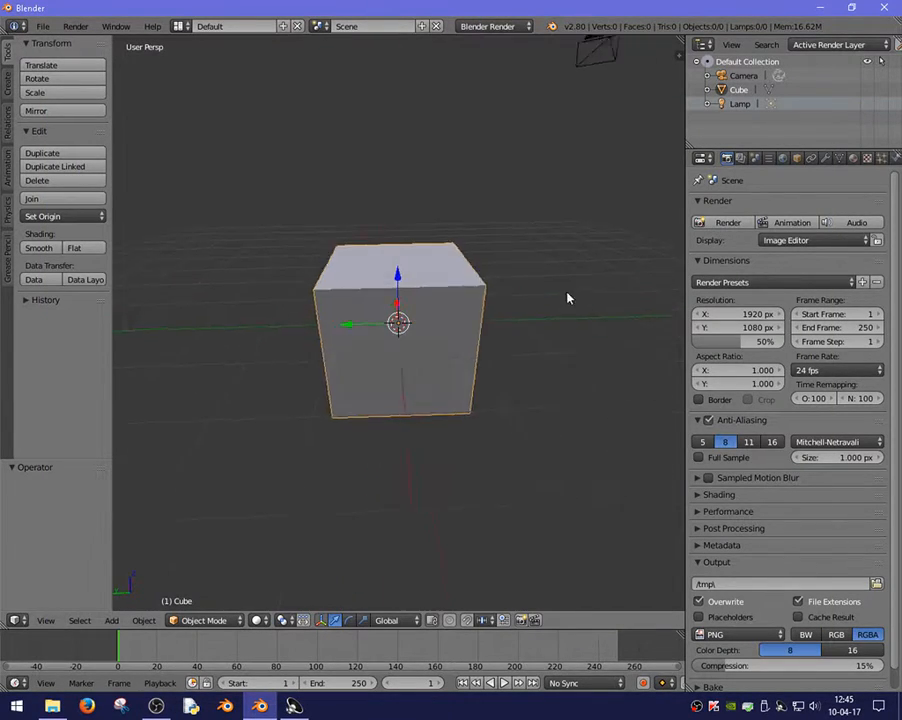
{"action": "left_click", "coordinate": [258, 620]}
{"action": "left_click", "coordinate": [285, 542]}
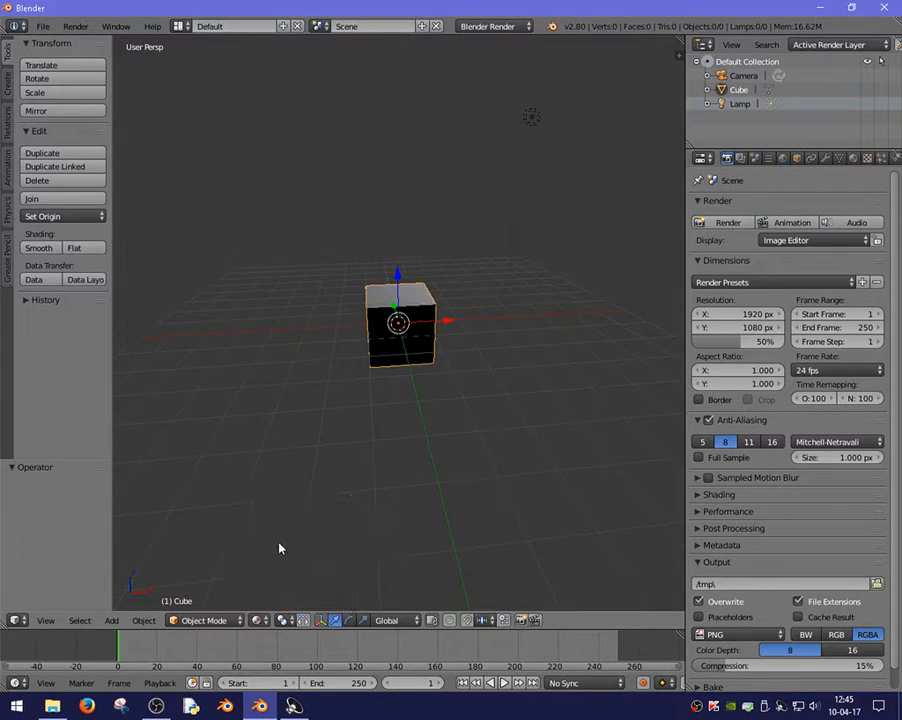
{"action": "middle_click_drag", "start_coordinate": [395, 408], "coordinate": [464, 313]}
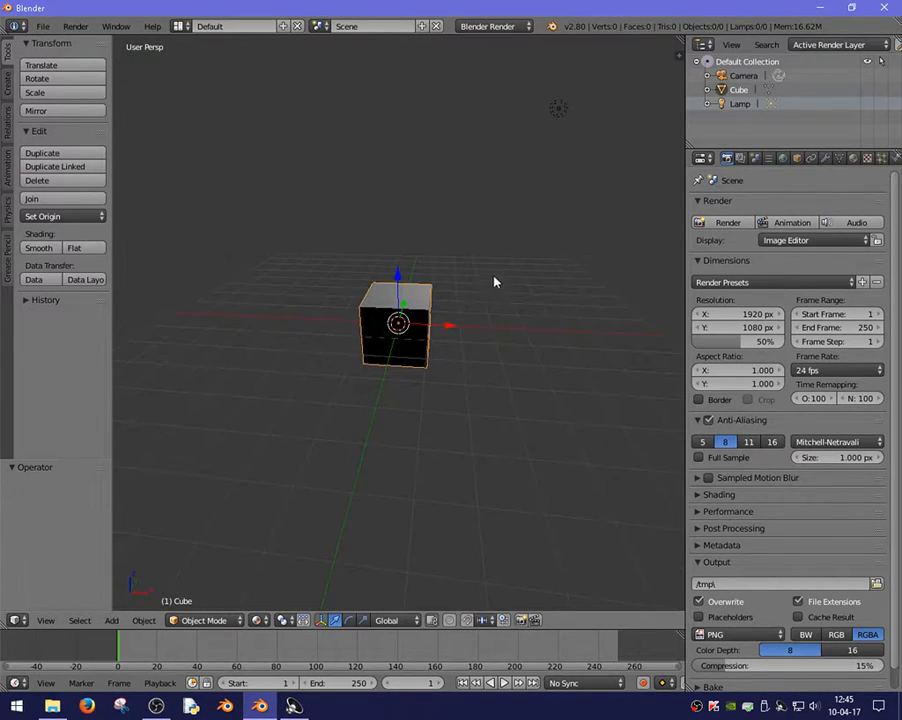
Move the scene's lamp about -3.167 units along the Y axis.
{"action": "right_click", "coordinate": [517, 160]}
{"action": "middle_click_drag", "start_coordinate": [517, 160], "coordinate": [568, 198]}
{"action": "key", "text": "g"}
{"action": "key", "text": "y"}
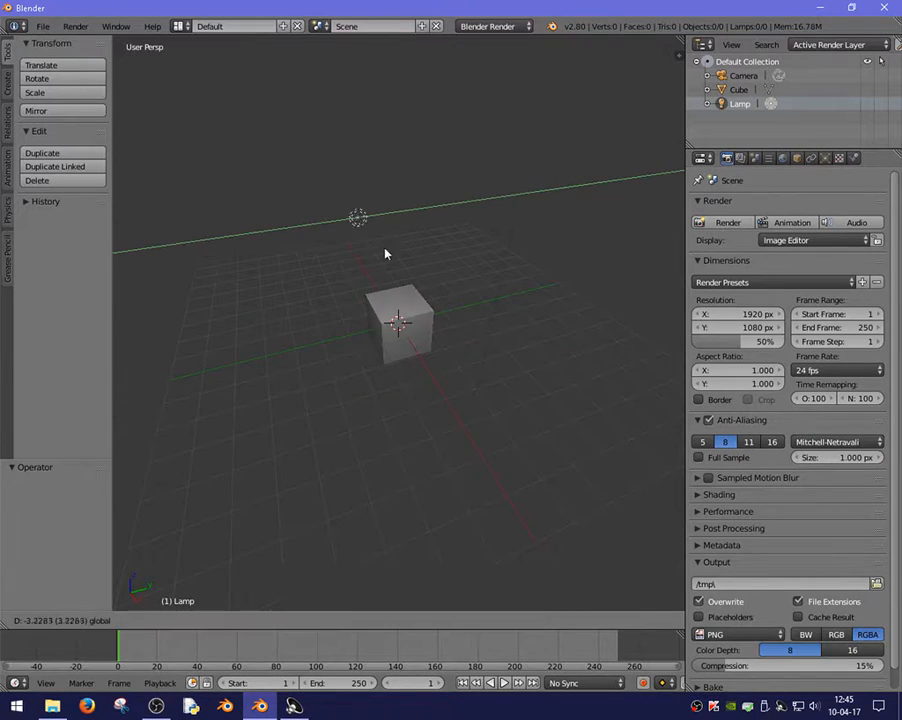
{"action": "left_click", "coordinate": [411, 276]}
Delete the existing lamp and add a new Point lamp at the scene's origin.
{"action": "middle_click_drag", "start_coordinate": [411, 276], "coordinate": [469, 267]}
{"action": "key", "text": "x"}
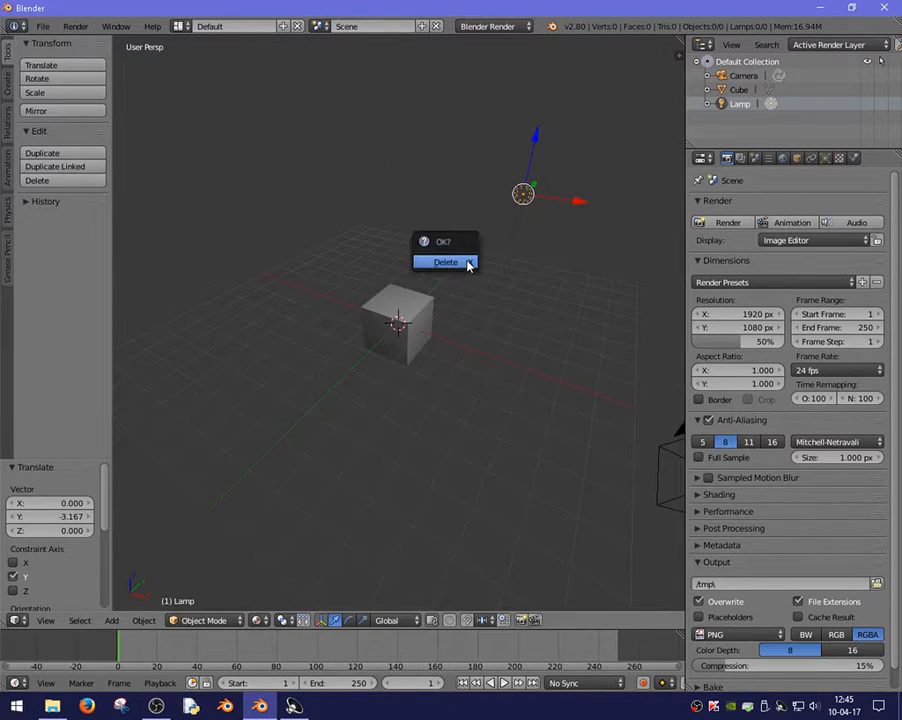
{"action": "left_click", "coordinate": [469, 263]}
{"action": "key", "text": "shift+a"}
{"action": "left_click", "coordinate": [483, 270]}
{"action": "middle_click_drag", "start_coordinate": [469, 288], "coordinate": [665, 124]}
{"action": "left_click", "coordinate": [738, 104]}
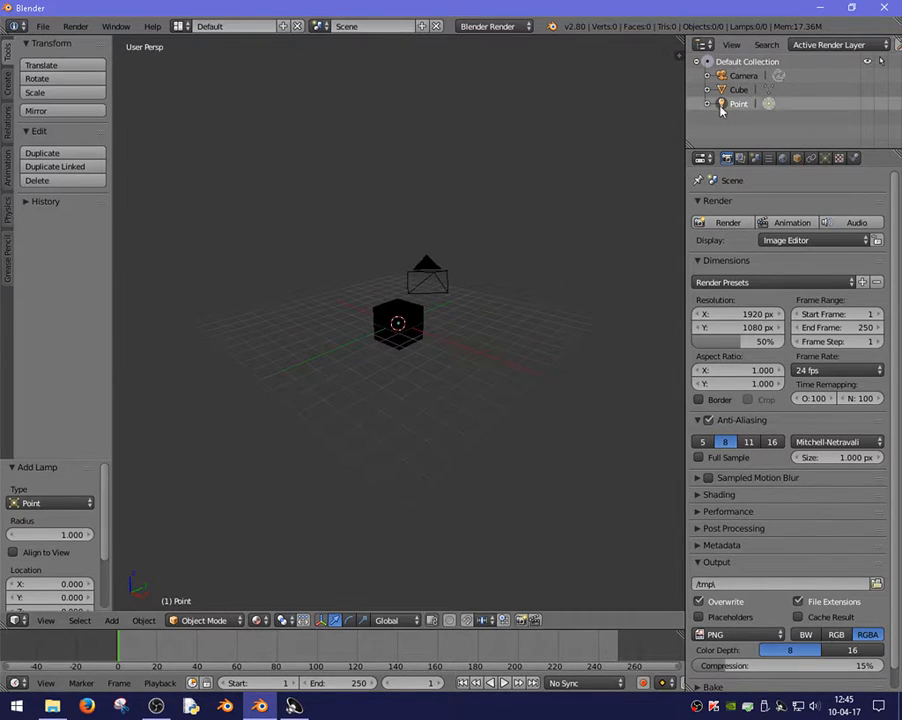
Show the scene in wireframe and add a Sun lamp at the origin.
{"action": "key", "text": "z"}
{"action": "mouse_move", "coordinate": [485, 231]}
{"action": "middle_mouse_down"}
{"action": "mouse_move", "coordinate": [396, 323]}
{"action": "mouse_move", "coordinate": [292, 319]}
{"action": "middle_mouse_up"}
{"action": "scroll", "coordinate": [396, 323], "scroll_direction": "up", "scroll_amount": 8}
{"action": "scroll", "coordinate": [393, 340], "scroll_direction": "down", "scroll_amount": 8}
{"action": "scroll", "coordinate": [386, 306], "scroll_direction": "up", "scroll_amount": 4}
{"action": "middle_click_drag", "start_coordinate": [386, 306], "coordinate": [410, 354]}
{"action": "key", "text": "shift+a"}
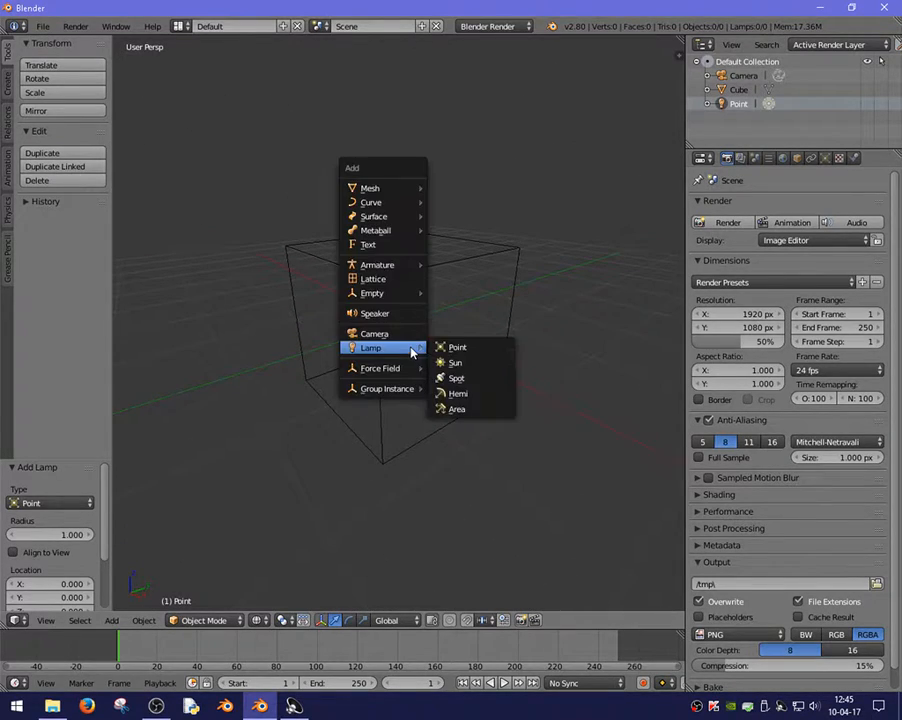
{"action": "left_click", "coordinate": [452, 362]}
{"action": "scroll", "coordinate": [405, 348], "scroll_direction": "down", "scroll_amount": 3}
Raise the Point lamp about 3.66 units along Z above the cube, and set the viewport shading to Material.
{"action": "right_click", "coordinate": [397, 282]}
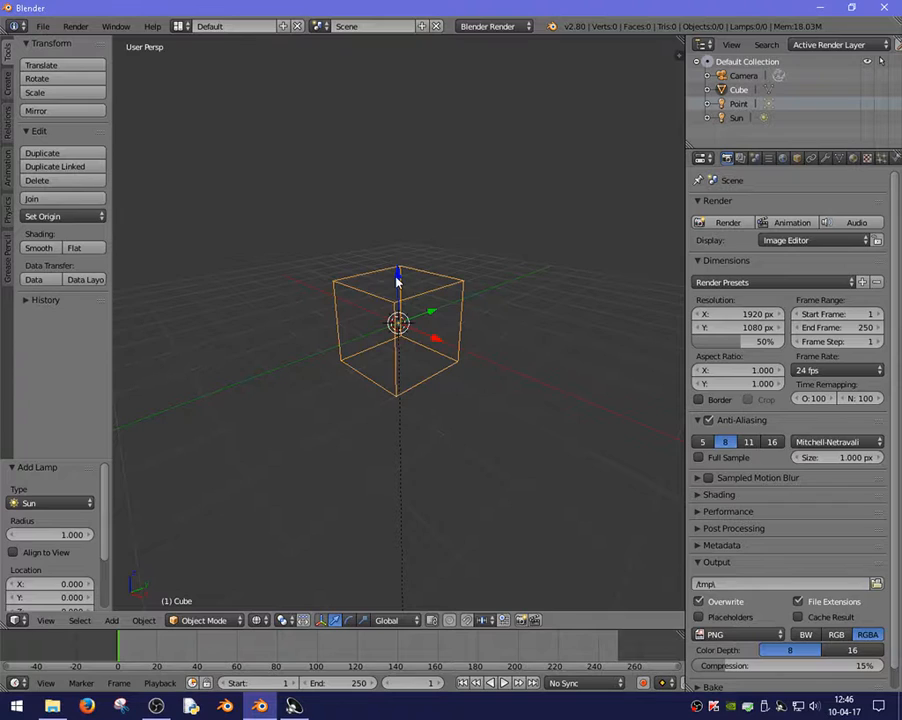
{"action": "right_click", "coordinate": [398, 321]}
{"action": "left_click_drag", "start_coordinate": [398, 286], "coordinate": [378, 90]}
{"action": "left_click", "coordinate": [258, 620]}
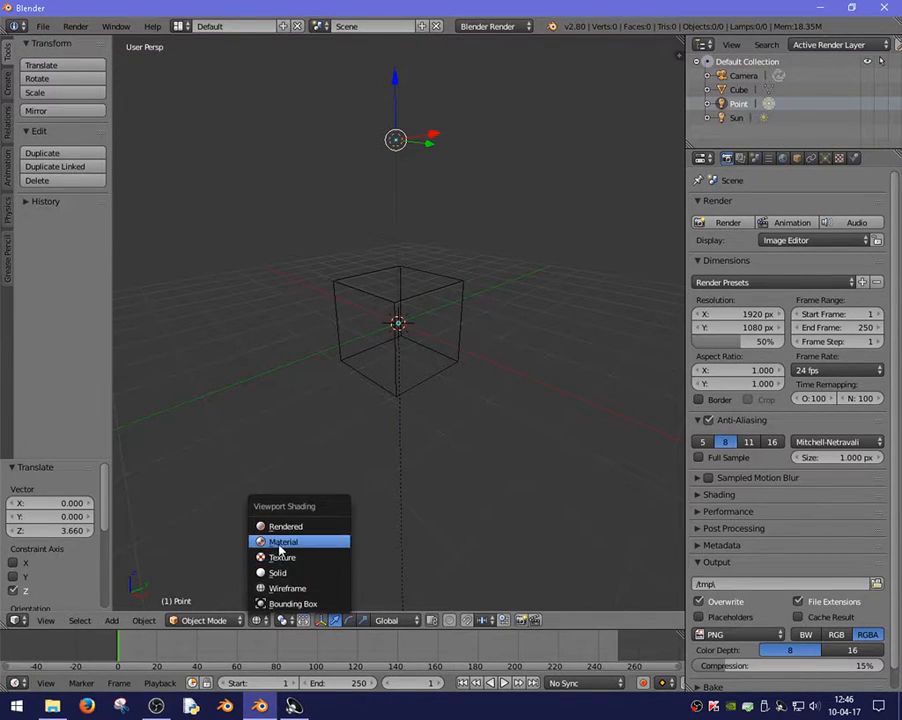
{"action": "left_click", "coordinate": [285, 541]}
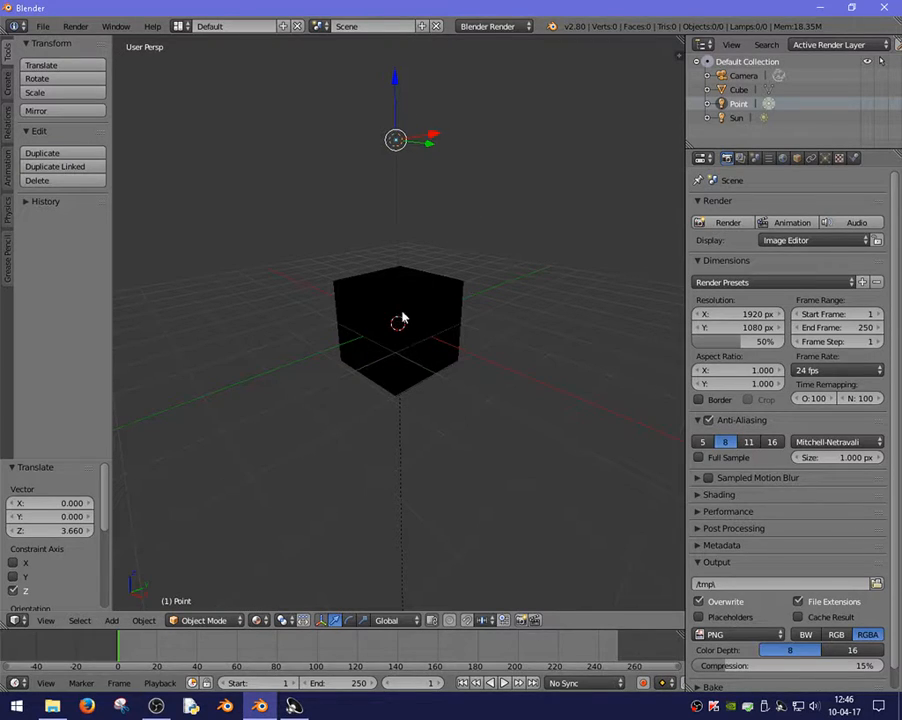
{"action": "middle_click_drag", "start_coordinate": [410, 330], "coordinate": [414, 230]}
Set the Point lamp's energy to 6.290 and its distance to 27.610.
{"action": "left_click", "coordinate": [825, 158]}
{"action": "left_click_drag", "start_coordinate": [728, 398], "coordinate": [785, 398]}
{"action": "left_click_drag", "start_coordinate": [720, 440], "coordinate": [745, 440]}
Try the Spot type on the raised lamp, change it to Sun, and check its colour and the cube's lighting.
{"action": "left_click", "coordinate": [790, 361]}
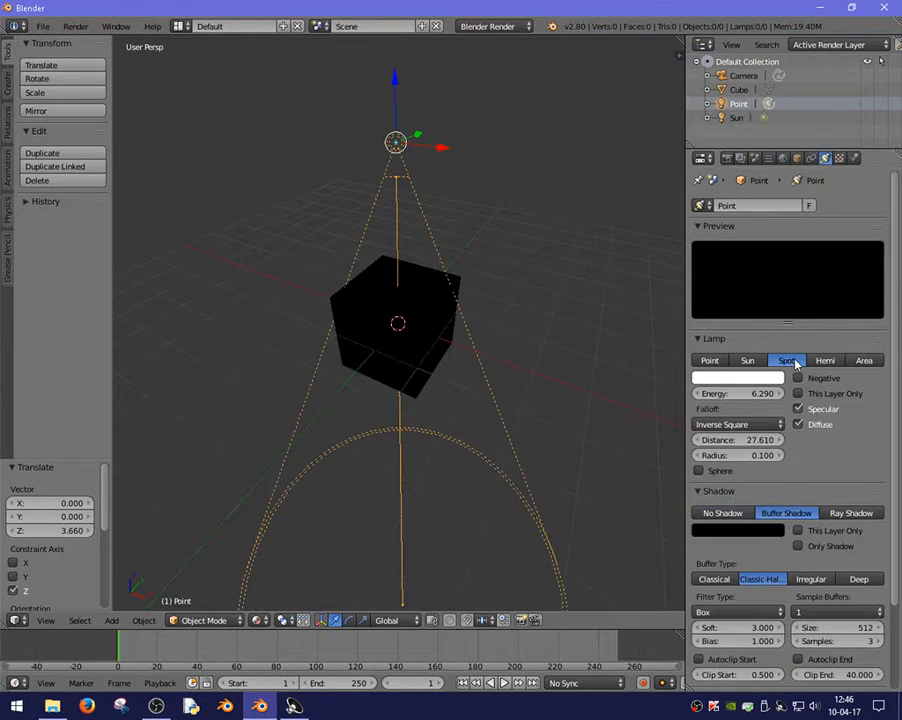
{"action": "left_click", "coordinate": [752, 361]}
{"action": "left_click", "coordinate": [740, 377]}
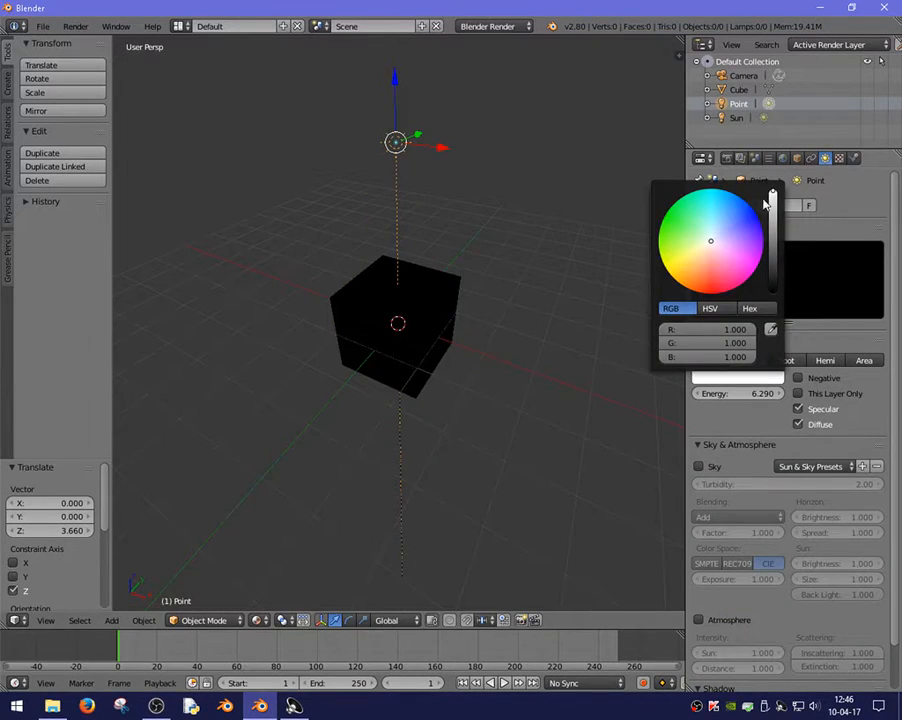
{"action": "middle_click_drag", "start_coordinate": [336, 306], "coordinate": [423, 294]}
{"action": "scroll", "coordinate": [441, 298], "scroll_direction": "up", "scroll_amount": 2}
{"action": "scroll", "coordinate": [444, 305], "scroll_direction": "up", "scroll_amount": 2}
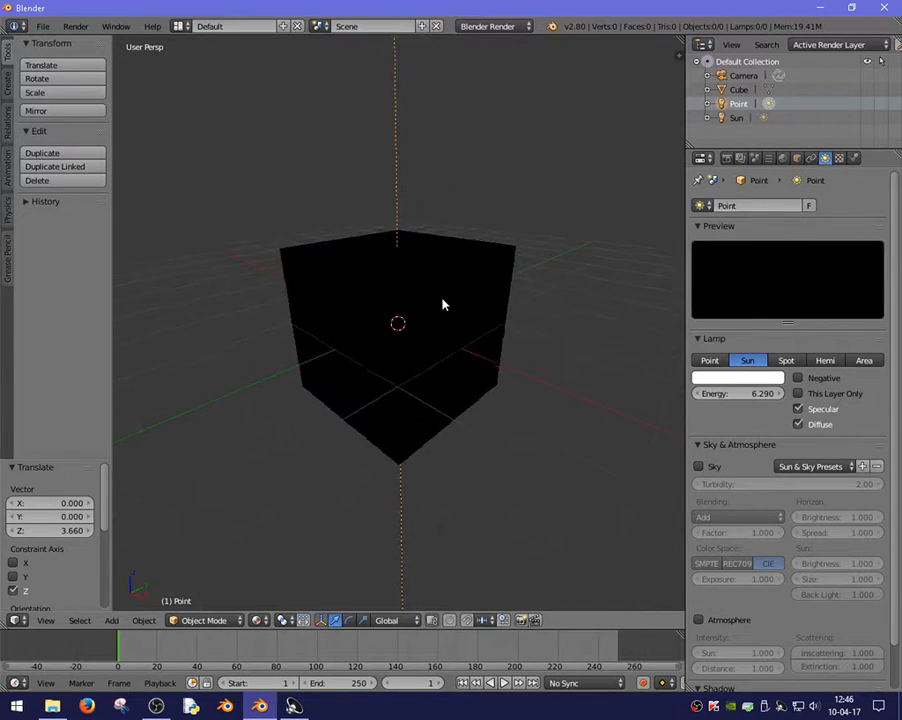
Browse the 3D View Full, Animation and Compositing screen layouts, and return to the Default layout.
{"action": "middle_click_drag", "start_coordinate": [388, 310], "coordinate": [342, 314]}
{"action": "scroll", "coordinate": [415, 318], "scroll_direction": "down", "scroll_amount": 3}
{"action": "scroll", "coordinate": [407, 324], "scroll_direction": "up", "scroll_amount": 3}
{"action": "middle_click_drag", "start_coordinate": [407, 324], "coordinate": [176, 228]}
{"action": "left_click", "coordinate": [177, 26]}
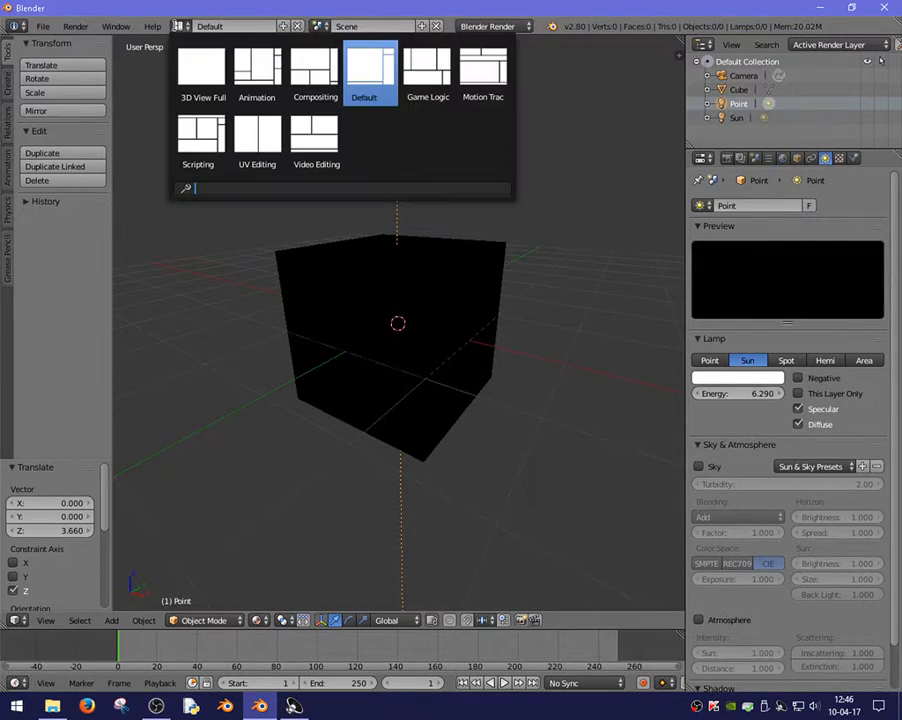
{"action": "left_click", "coordinate": [202, 75]}
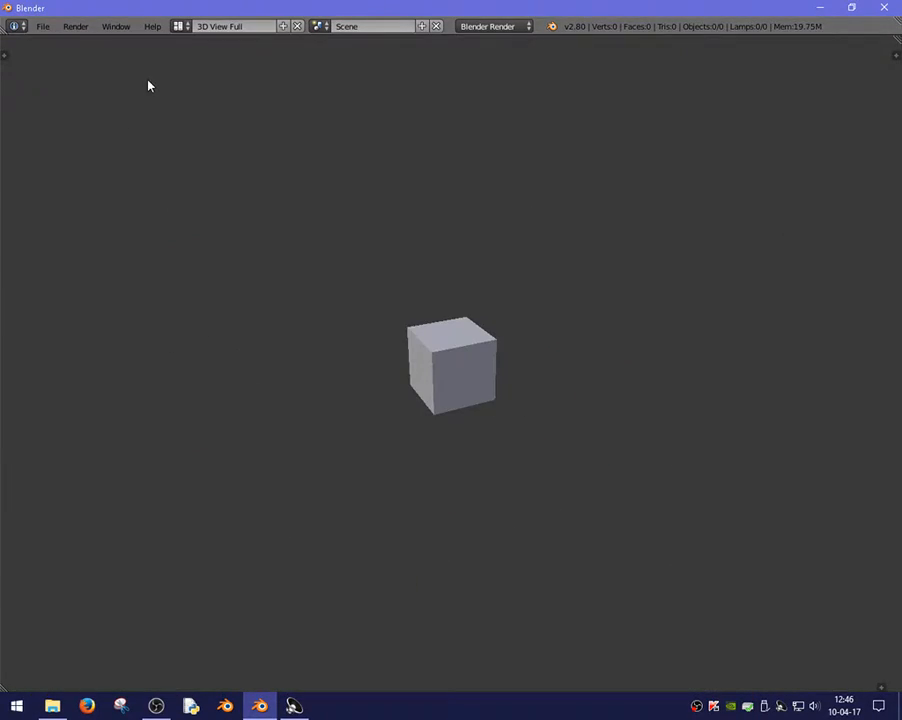
{"action": "left_click", "coordinate": [177, 26]}
{"action": "left_click", "coordinate": [259, 66]}
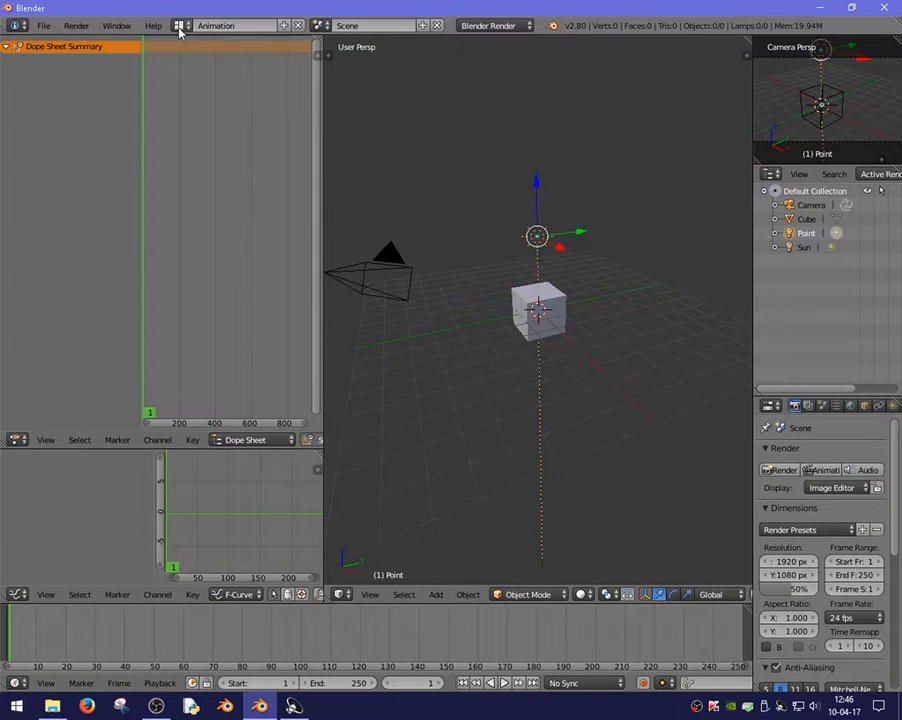
{"action": "left_click", "coordinate": [178, 26]}
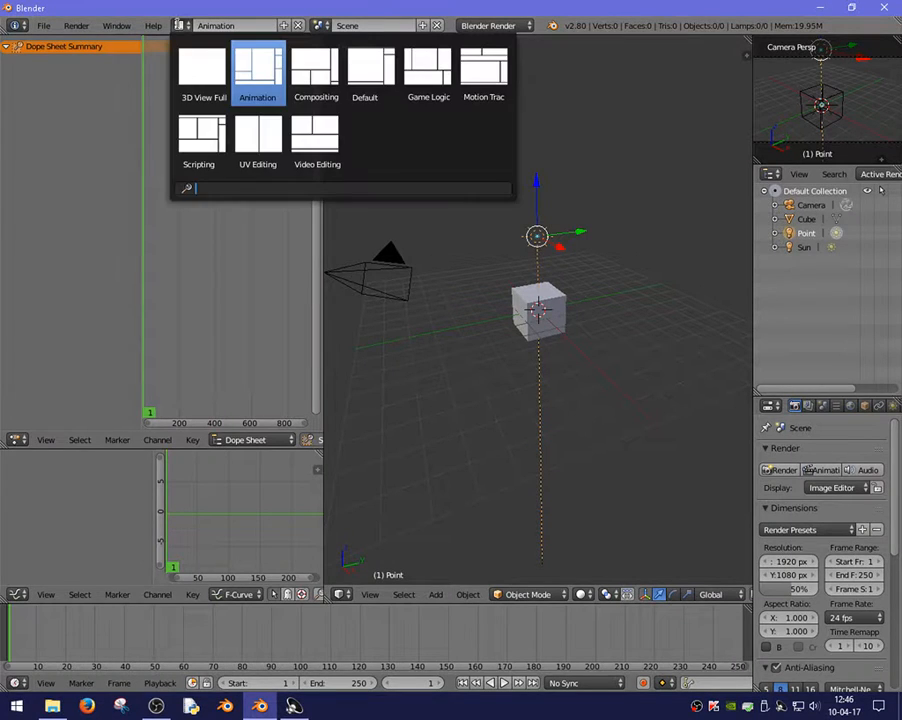
{"action": "left_click", "coordinate": [321, 78]}
{"action": "left_click", "coordinate": [184, 27]}
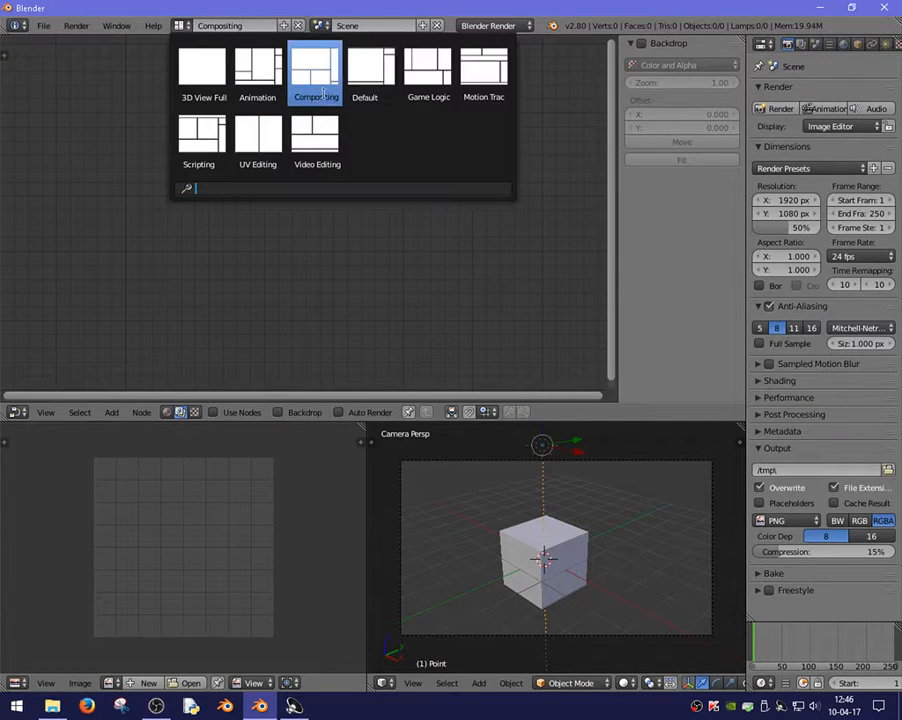
{"action": "left_click", "coordinate": [371, 72]}
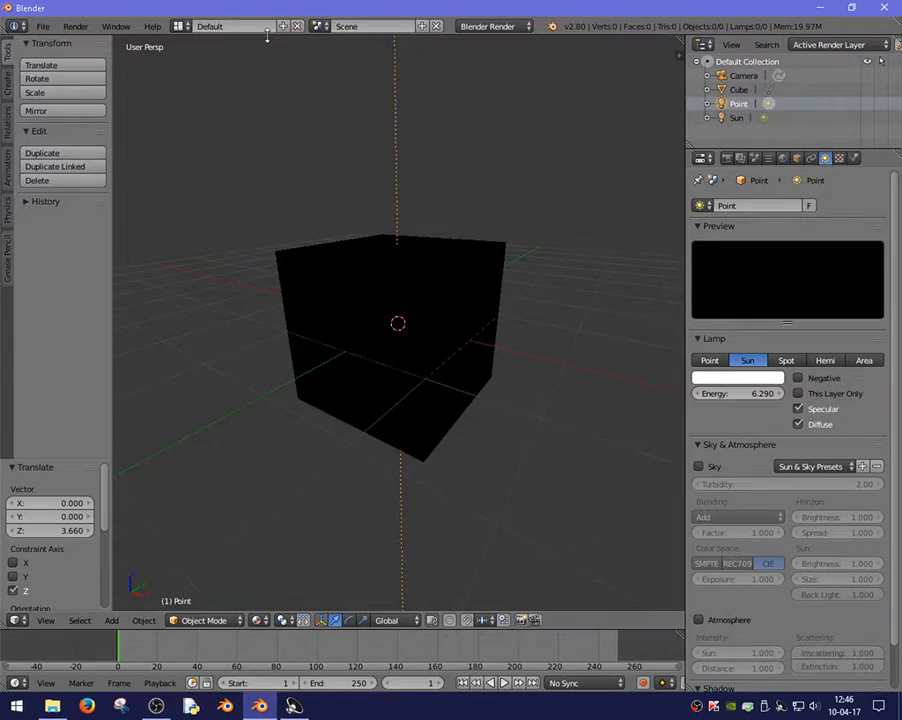
Switch to the Game Logic screen layout and examine its Logic Editor.
{"action": "left_click", "coordinate": [180, 26]}
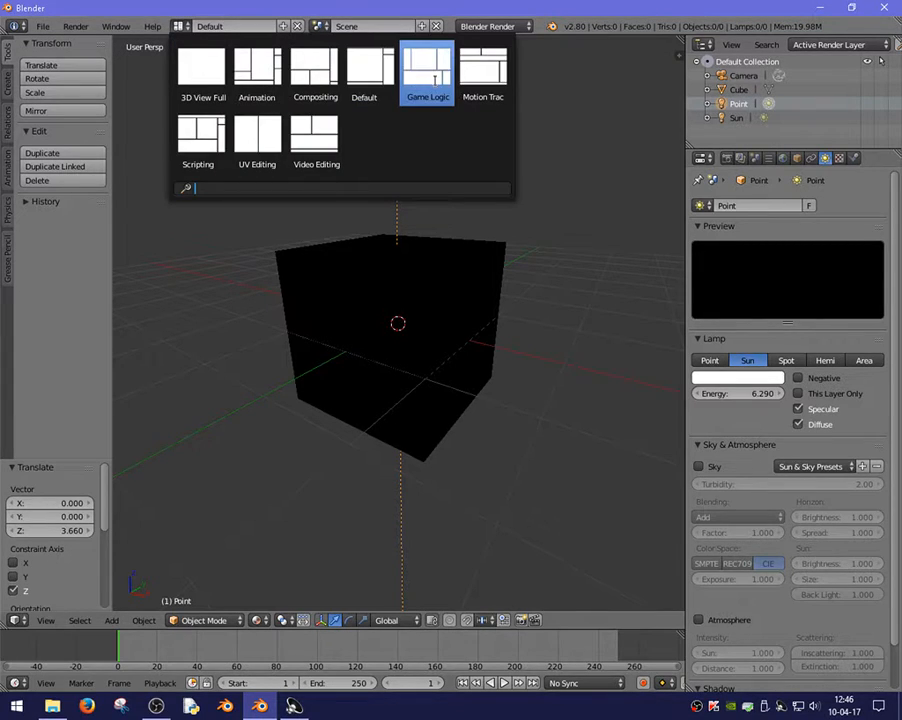
{"action": "left_click", "coordinate": [434, 82]}
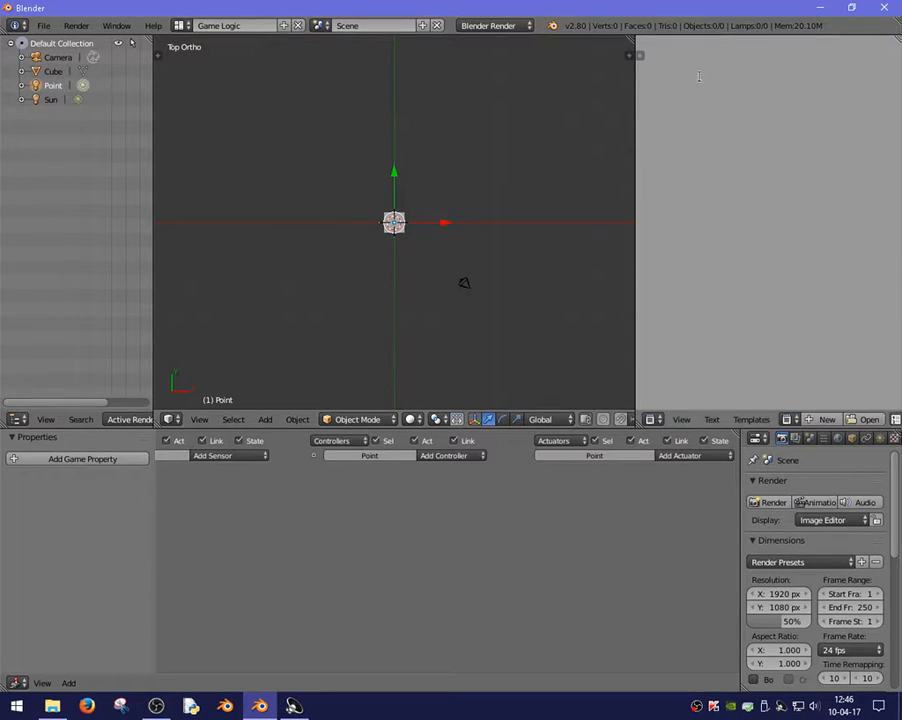
{"action": "middle_click_drag", "start_coordinate": [288, 544], "coordinate": [354, 539]}
{"action": "middle_click_drag", "start_coordinate": [463, 525], "coordinate": [489, 537]}
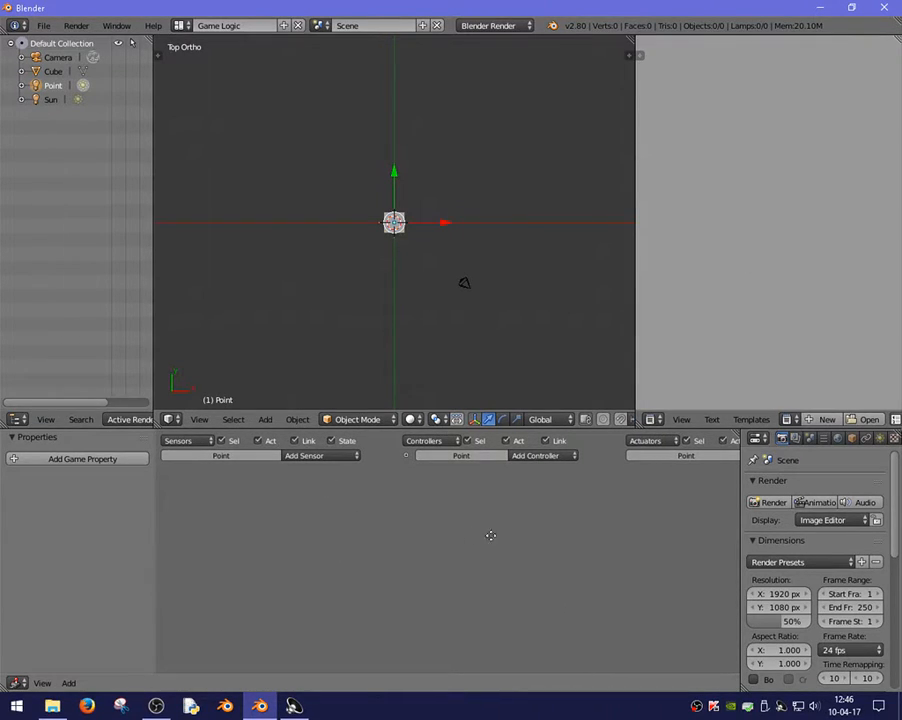
{"action": "left_click", "coordinate": [10, 684]}
{"action": "left_click", "coordinate": [89, 495]}
{"action": "scroll", "coordinate": [312, 527], "scroll_direction": "up", "scroll_amount": 3}
{"action": "middle_click_drag", "start_coordinate": [290, 521], "coordinate": [411, 523]}
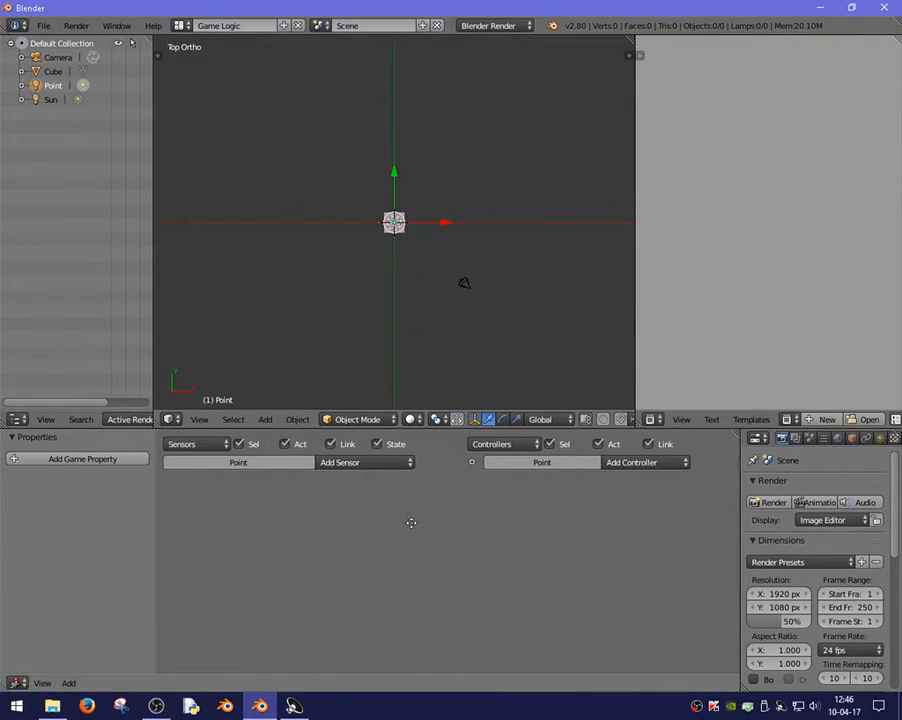
Check which sensor and controller types can be added to the Point lamp in the Logic Editor.
{"action": "left_click", "coordinate": [374, 467]}
{"action": "left_click", "coordinate": [333, 462]}
{"action": "left_click", "coordinate": [361, 464]}
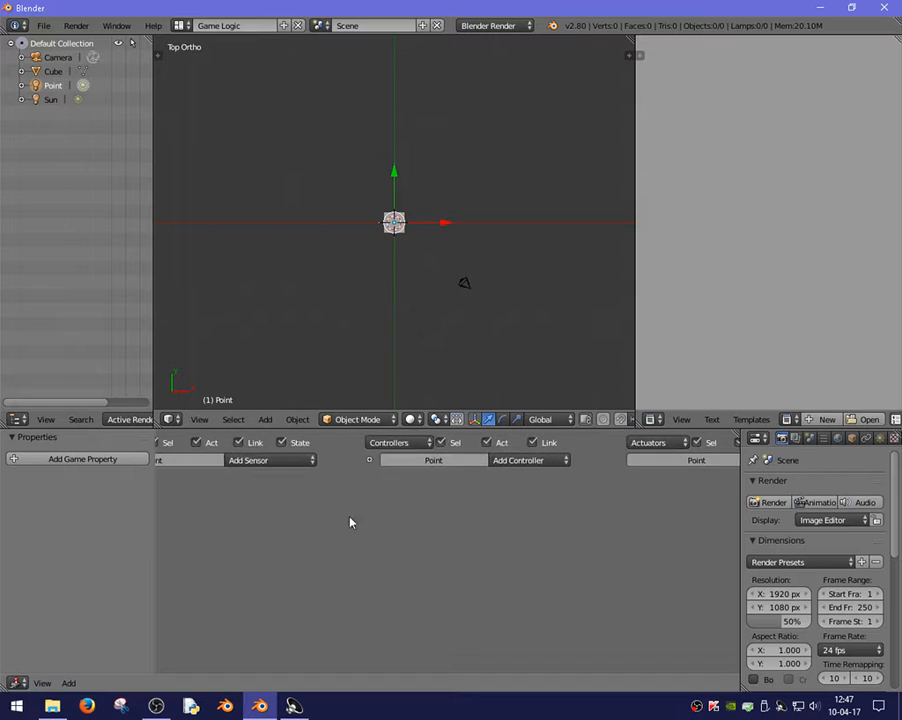
{"action": "left_click", "coordinate": [299, 461]}
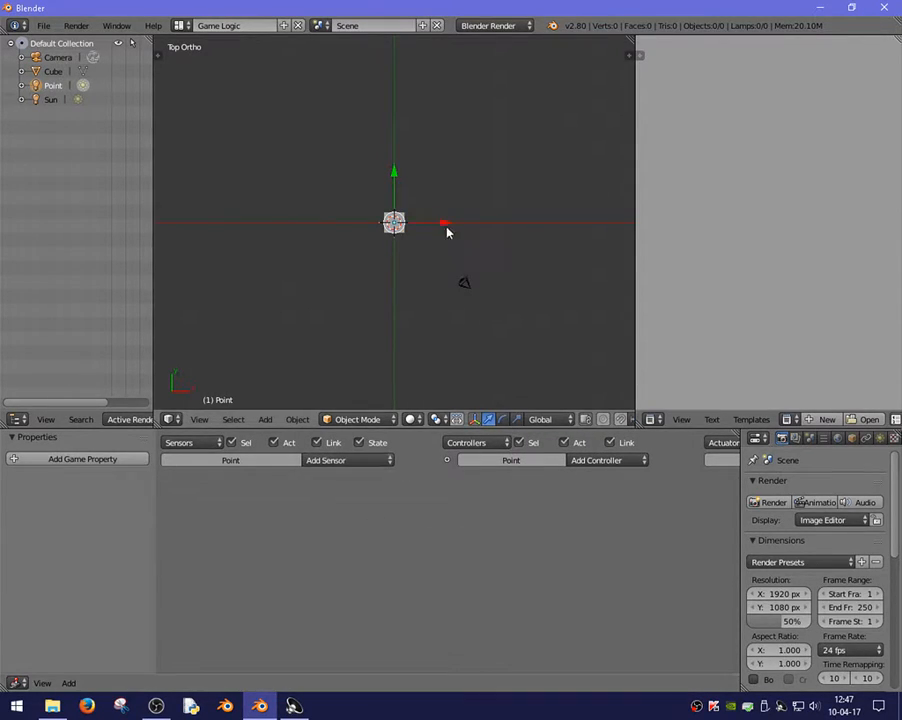
{"action": "middle_click_drag", "start_coordinate": [398, 485], "coordinate": [444, 507]}
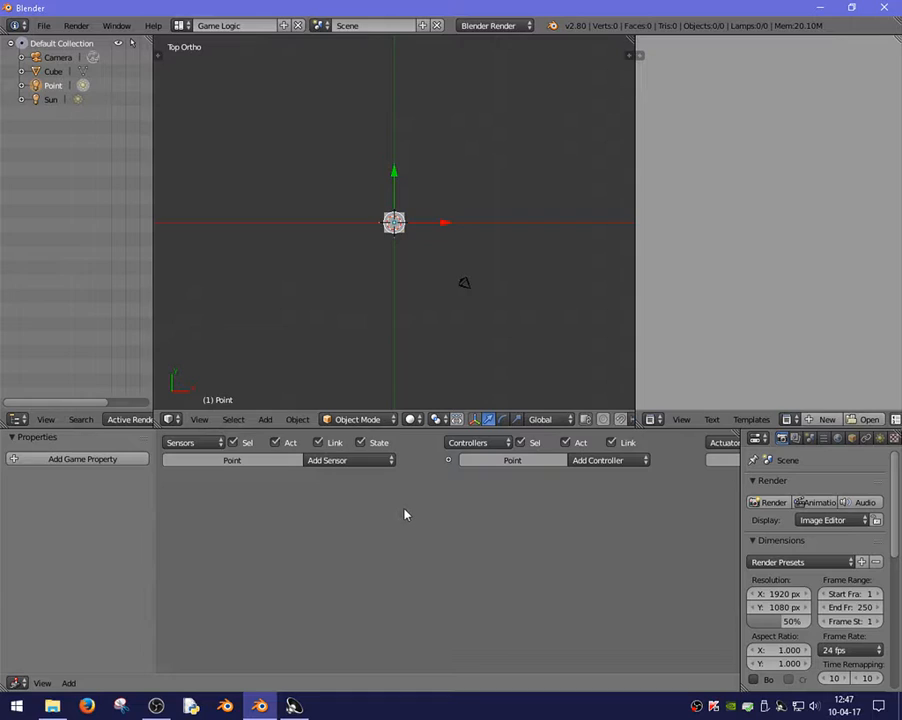
{"action": "left_click", "coordinate": [372, 461]}
{"action": "left_click", "coordinate": [336, 461]}
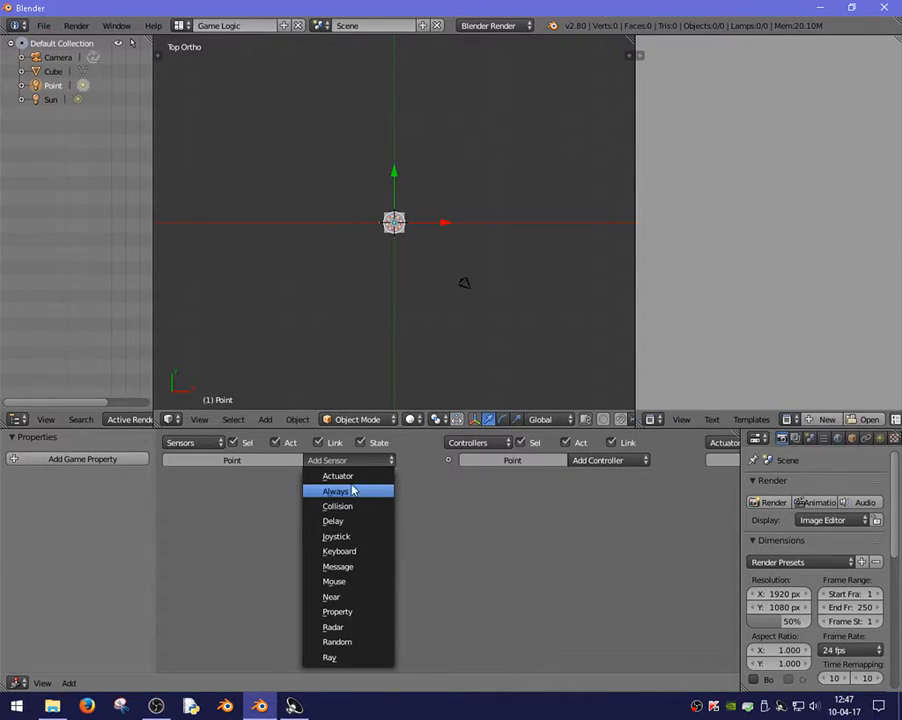
{"action": "left_click", "coordinate": [614, 461]}
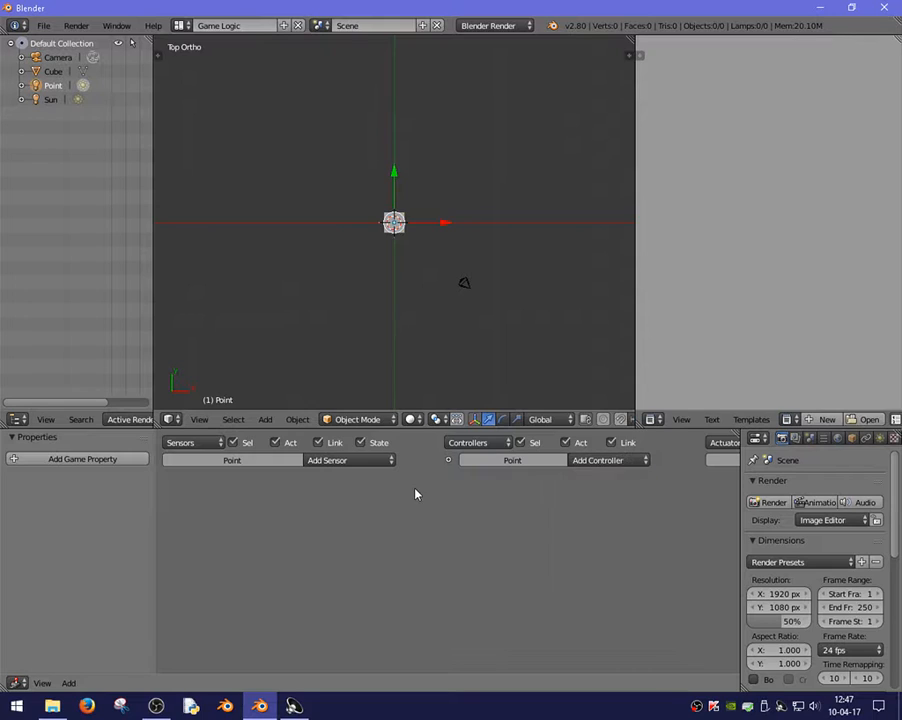
{"action": "left_click", "coordinate": [370, 461]}
{"action": "middle_click_drag", "start_coordinate": [487, 532], "coordinate": [572, 538]}
{"action": "scroll", "coordinate": [612, 550], "scroll_direction": "up", "scroll_amount": 3}
{"action": "scroll", "coordinate": [609, 545], "scroll_direction": "down", "scroll_amount": 4}
{"action": "scroll", "coordinate": [499, 545], "scroll_direction": "up", "scroll_amount": 3}
{"action": "middle_click_drag", "start_coordinate": [458, 538], "coordinate": [664, 538]}
{"action": "scroll", "coordinate": [518, 546], "scroll_direction": "up", "scroll_amount": 1}
{"action": "scroll", "coordinate": [518, 546], "scroll_direction": "down", "scroll_amount": 3}
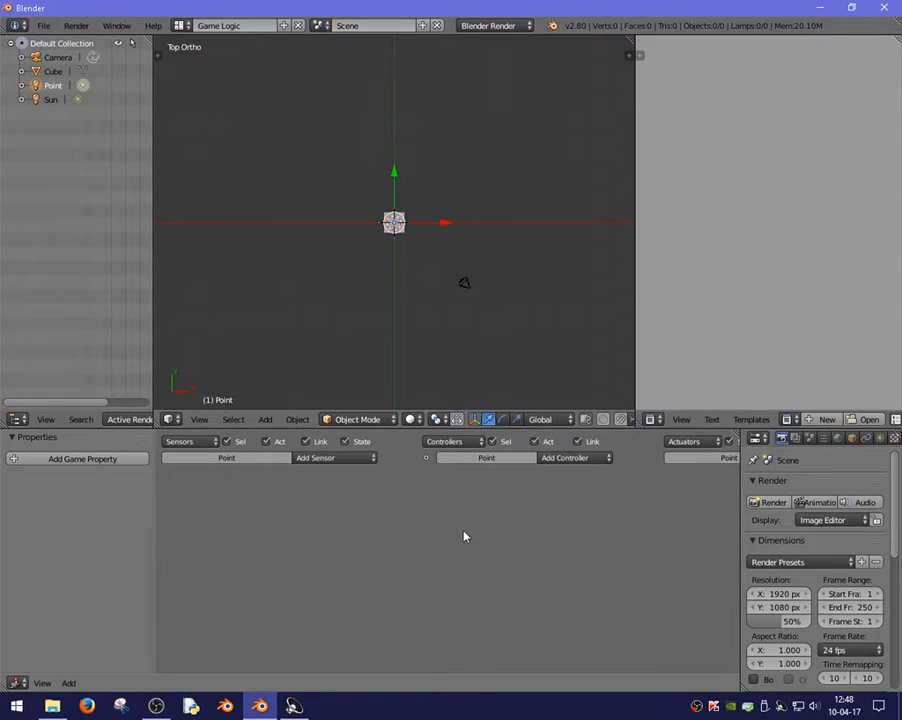
{"action": "scroll", "coordinate": [465, 534], "scroll_direction": "down", "scroll_amount": 1}
{"action": "scroll", "coordinate": [520, 530], "scroll_direction": "up", "scroll_amount": 2}
{"action": "middle_click_drag", "start_coordinate": [522, 532], "coordinate": [596, 530]}
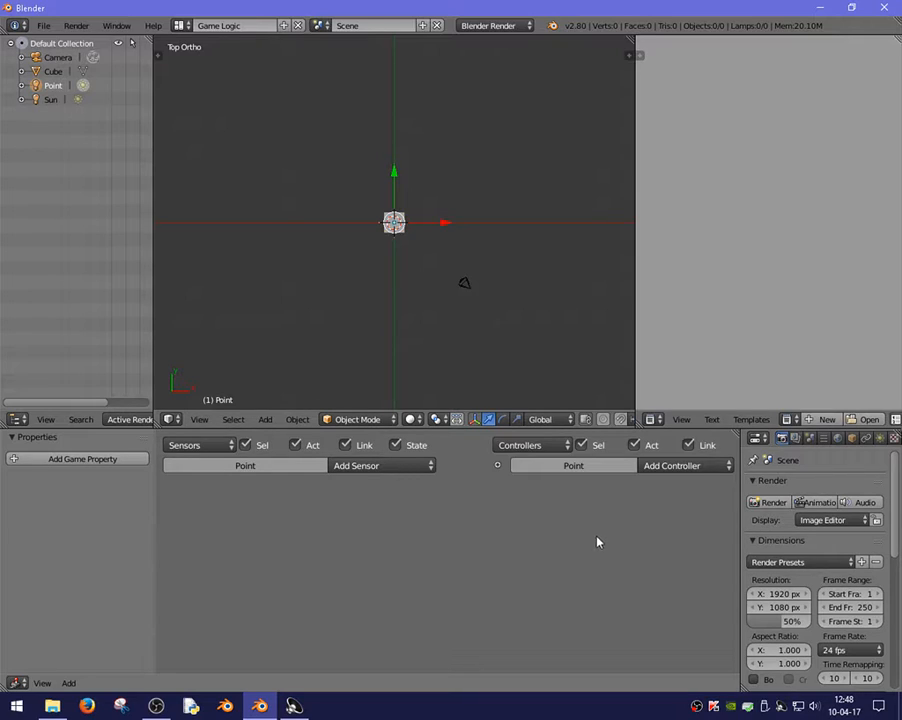
{"action": "middle_click_drag", "start_coordinate": [292, 246], "coordinate": [392, 250]}
Start a new file from the startup scene and select the cube.
{"action": "left_click", "coordinate": [44, 25]}
{"action": "left_click", "coordinate": [46, 40]}
{"action": "left_click", "coordinate": [45, 53]}
{"action": "scroll", "coordinate": [428, 284], "scroll_direction": "up", "scroll_amount": 5}
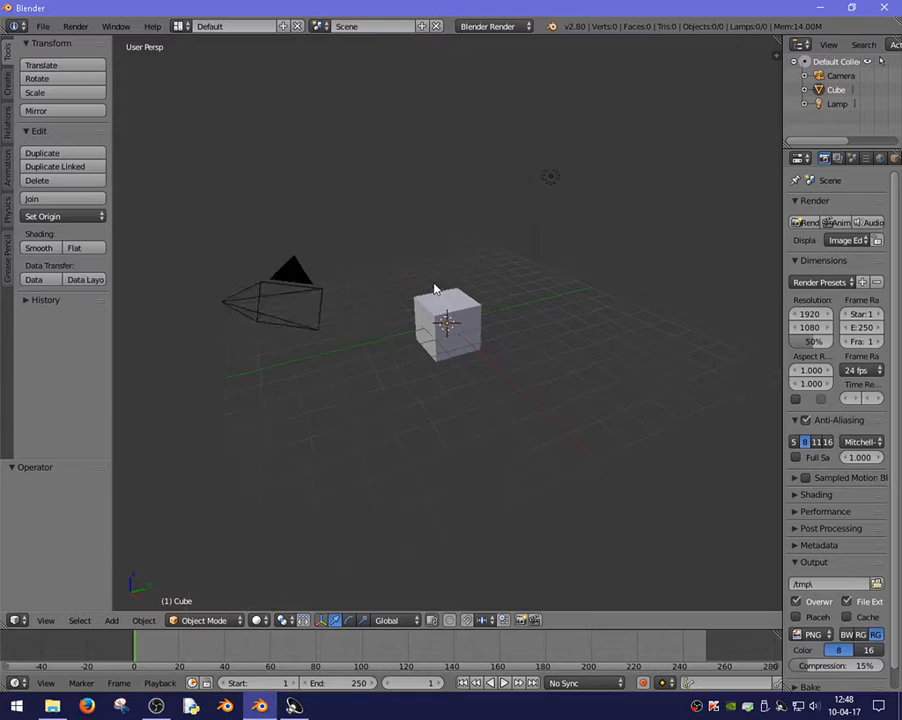
{"action": "right_click", "coordinate": [459, 303]}
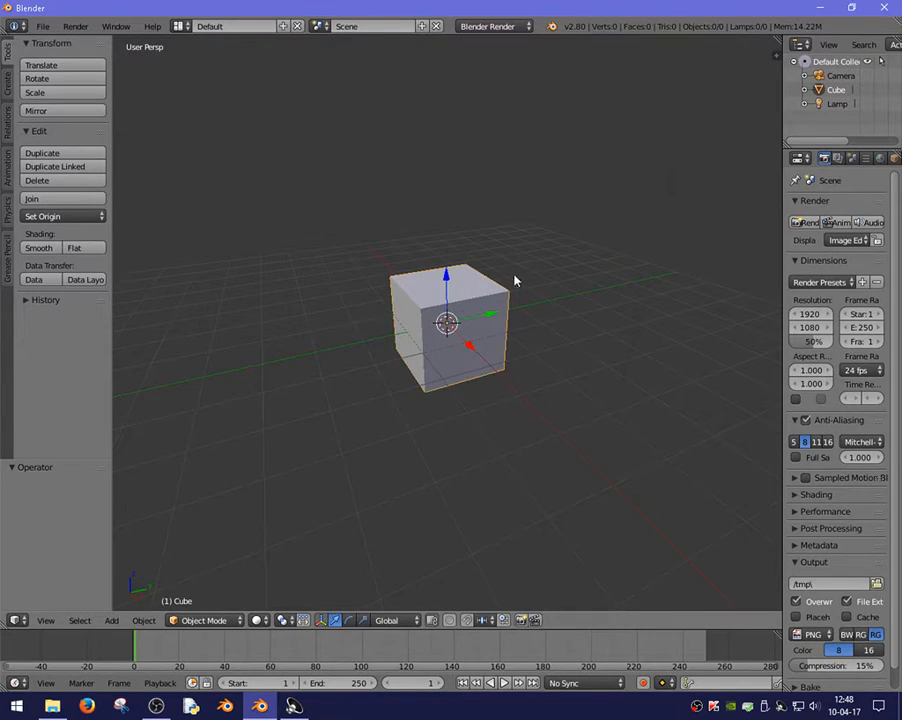
Cut two evenly spaced horizontal edge loops around the cube in Edit Mode, and switch to face selection.
{"action": "key", "text": "Tab"}
{"action": "key", "text": "a"}
{"action": "key", "text": "a"}
{"action": "key", "text": "a"}
{"action": "key", "text": "ctrl+r"}
{"action": "scroll", "coordinate": [436, 322], "scroll_direction": "up", "scroll_amount": 1}
{"action": "left_click", "coordinate": [436, 322]}
{"action": "right_click", "coordinate": [428, 334]}
{"action": "key", "text": "a"}
{"action": "left_click", "coordinate": [430, 620]}
Select the four side faces of the cube's middle band, extrude them in place and scale them outward to about 1.52.
{"action": "middle_click_drag", "start_coordinate": [400, 420], "coordinate": [359, 347]}
{"action": "right_click", "coordinate": [455, 344]}
{"action": "middle_click_drag", "start_coordinate": [455, 345], "coordinate": [378, 346]}
{"action": "right_click", "coordinate": [458, 346], "text": "shift"}
{"action": "right_click", "coordinate": [494, 346], "text": "shift"}
{"action": "middle_click_drag", "start_coordinate": [495, 346], "coordinate": [366, 343]}
{"action": "right_click", "coordinate": [463, 337], "text": "shift"}
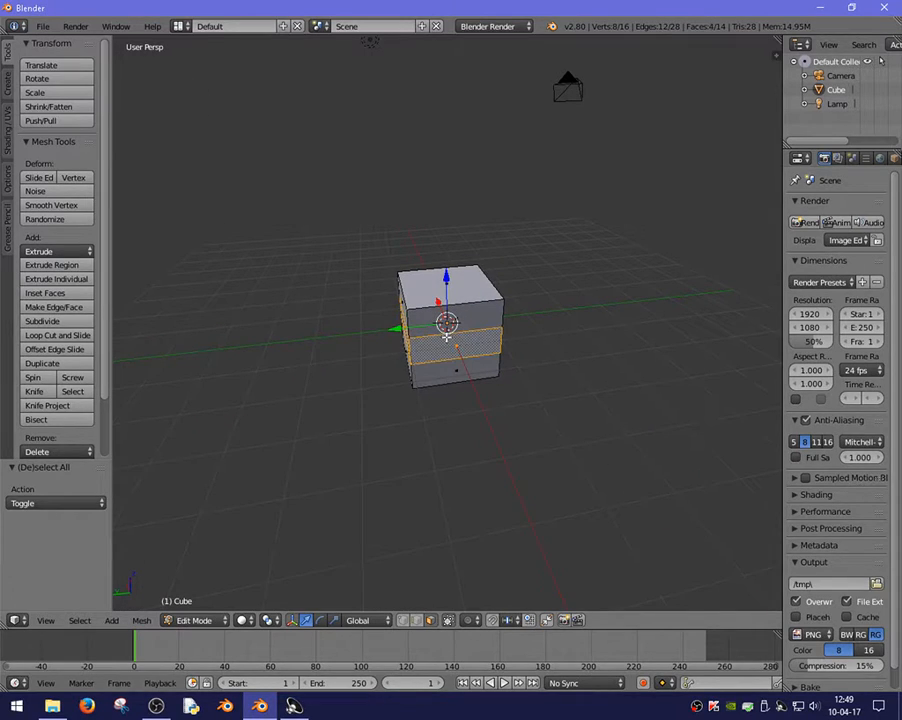
{"action": "key", "text": "e"}
{"action": "right_click", "coordinate": [463, 337]}
{"action": "key", "text": "s"}
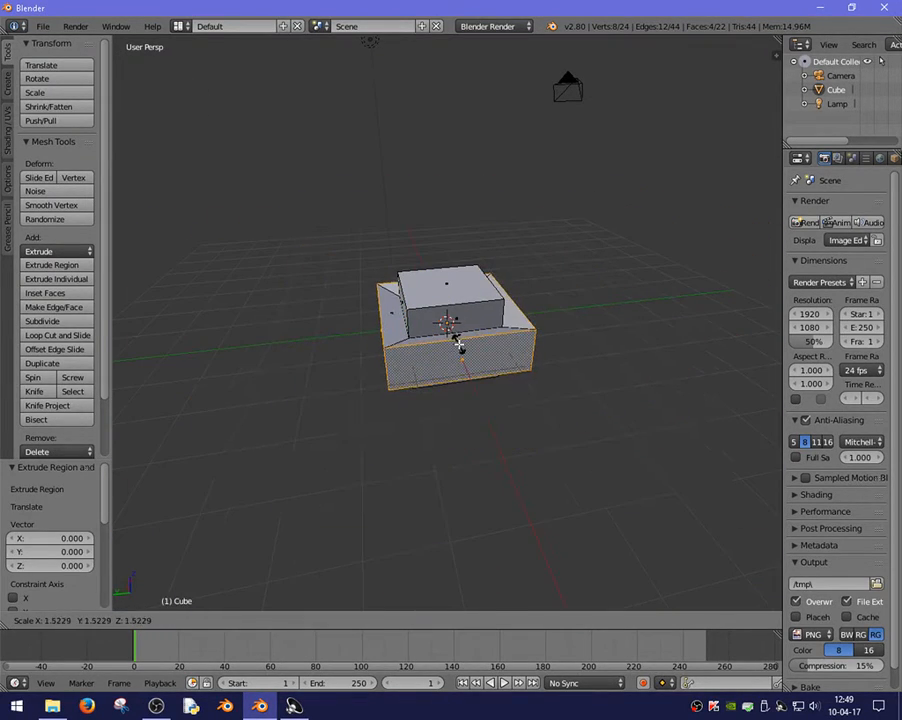
{"action": "left_click", "coordinate": [461, 346]}
Extrude the cube's top face, scale it to about 0.594, raise it along Z, and return to Object Mode.
{"action": "key", "text": "a"}
{"action": "right_click", "coordinate": [438, 283]}
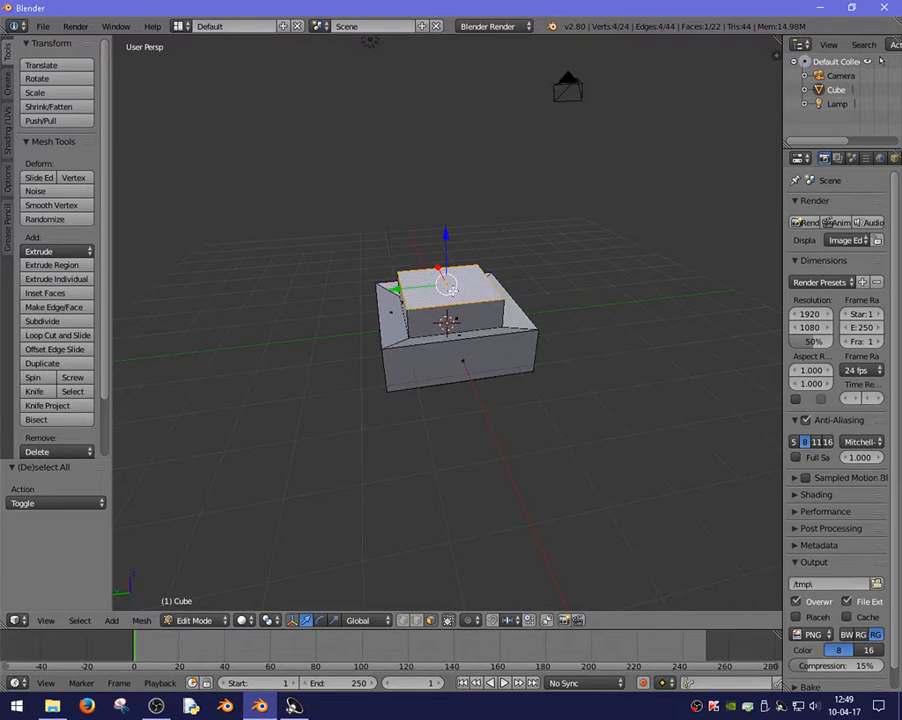
{"action": "key", "text": "e"}
{"action": "right_click", "coordinate": [527, 352]}
{"action": "key", "text": "s"}
{"action": "left_click", "coordinate": [448, 232]}
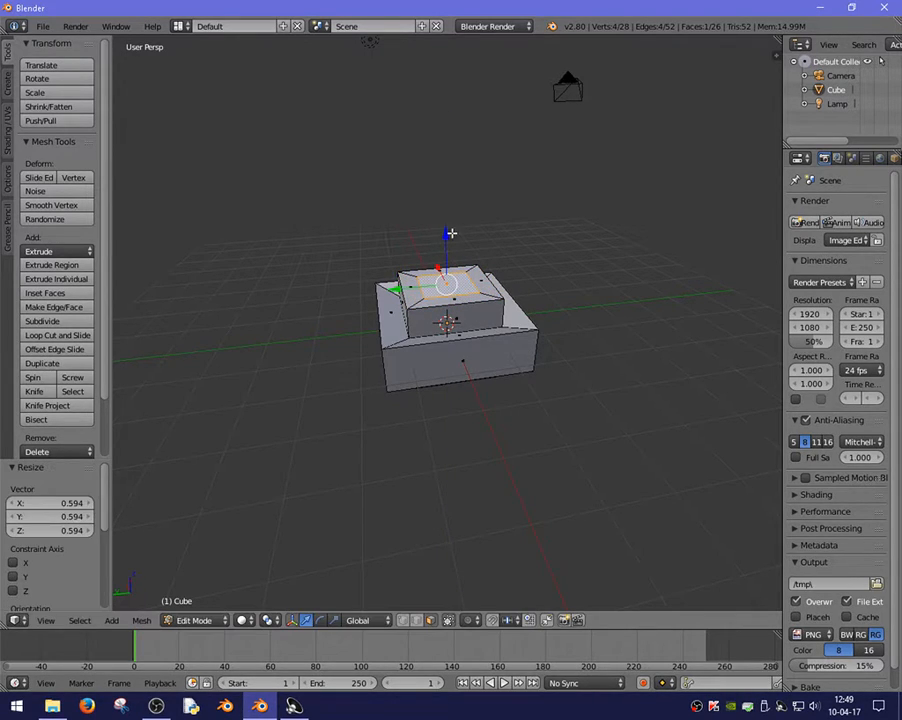
{"action": "left_click_drag", "start_coordinate": [442, 236], "coordinate": [448, 206]}
{"action": "key", "text": "a"}
{"action": "key", "text": "Tab"}
{"action": "middle_click_drag", "start_coordinate": [393, 250], "coordinate": [570, 232]}
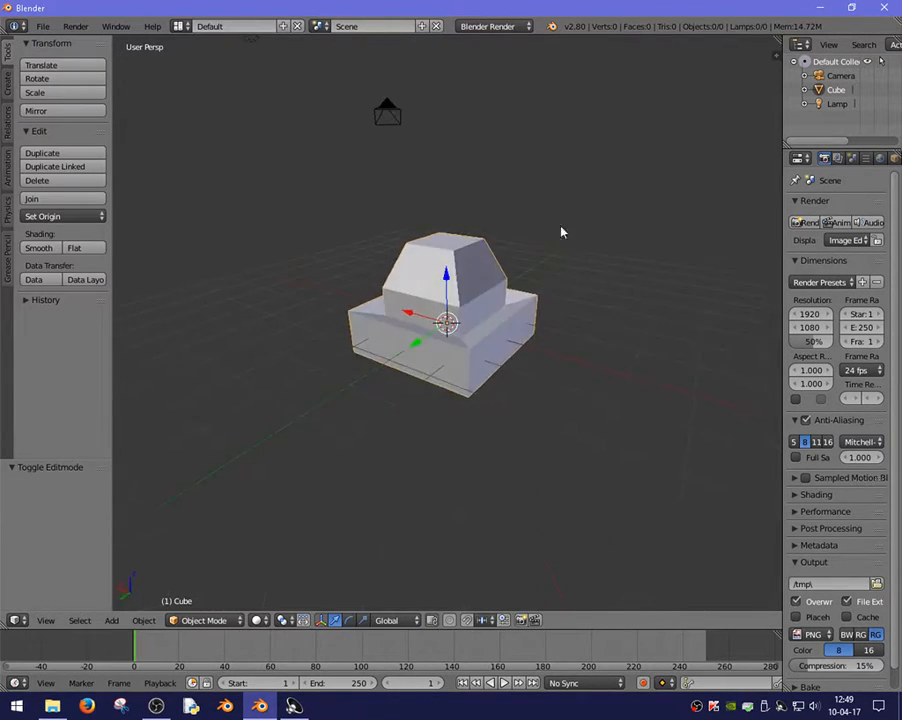
Try the Blender Game engine and return to Blender Render.
{"action": "left_click", "coordinate": [469, 27]}
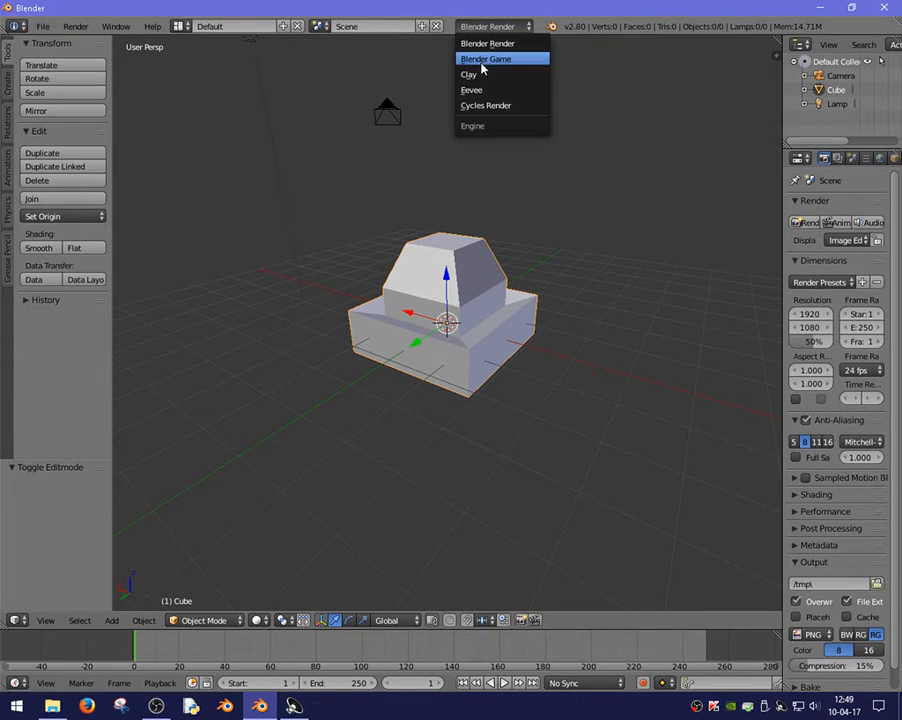
{"action": "left_click", "coordinate": [484, 60]}
{"action": "left_click", "coordinate": [477, 27]}
{"action": "left_click", "coordinate": [482, 43]}
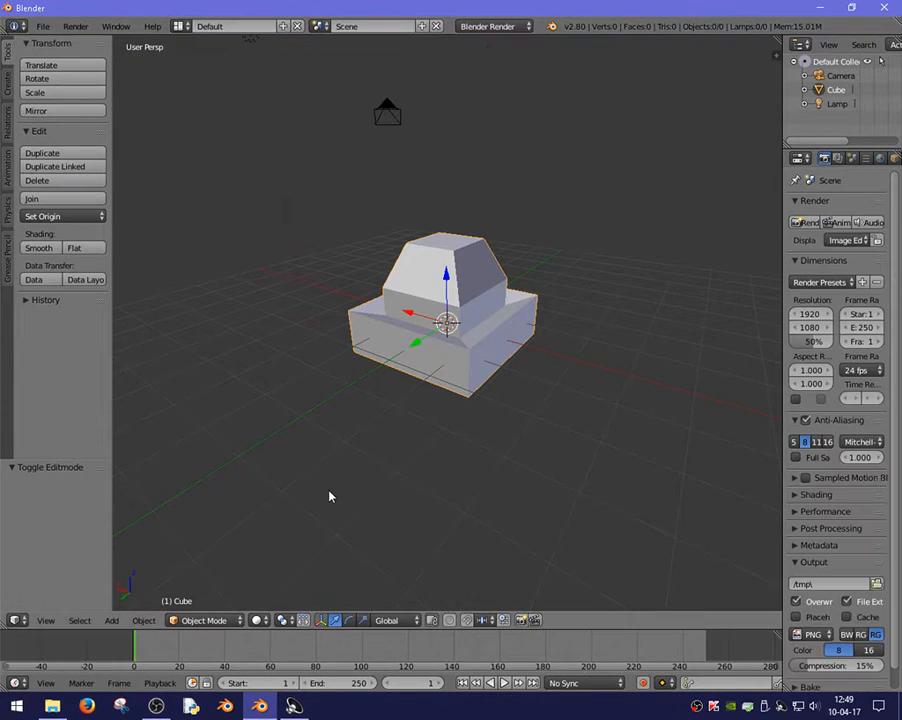
Set the viewport shading to Material, widen the properties area and show the edited cube's material settings.
{"action": "left_click", "coordinate": [258, 620]}
{"action": "left_click", "coordinate": [290, 538]}
{"action": "middle_click_drag", "start_coordinate": [487, 329], "coordinate": [477, 234]}
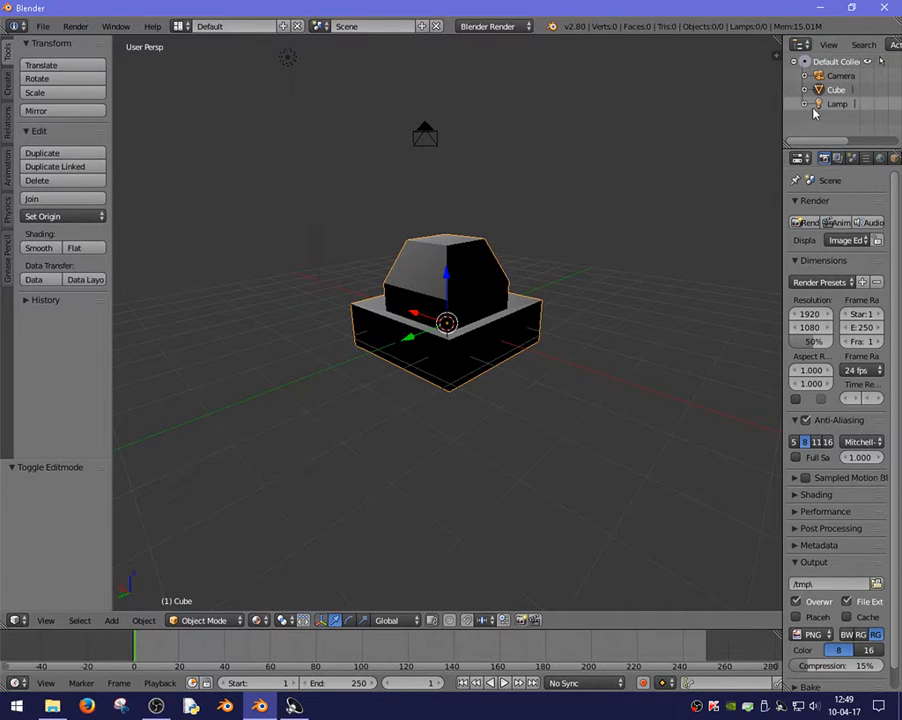
{"action": "left_click_drag", "start_coordinate": [783, 129], "coordinate": [543, 129]}
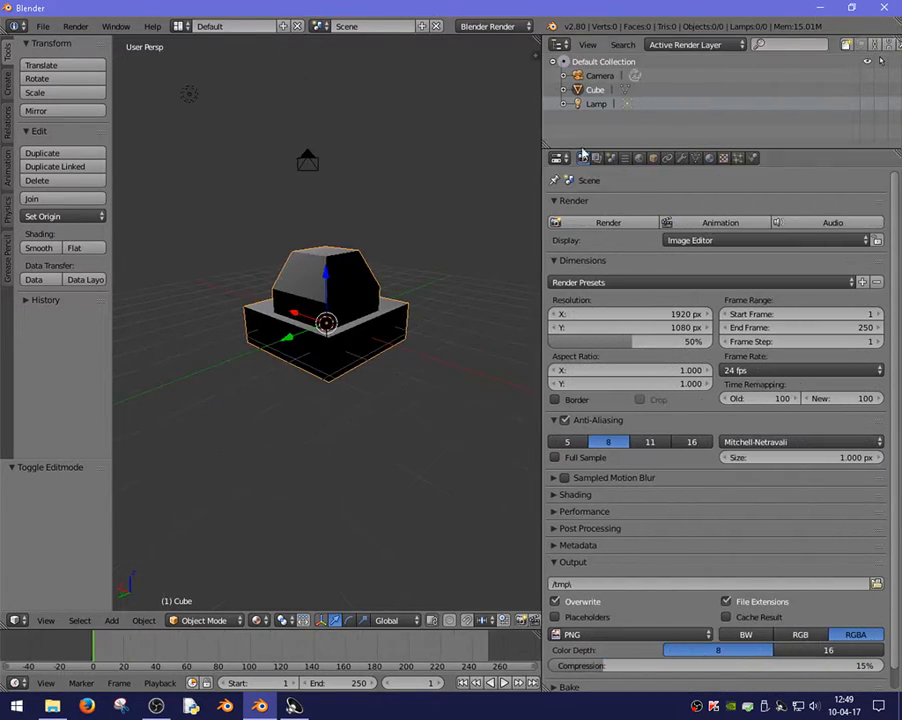
{"action": "left_click", "coordinate": [707, 158]}
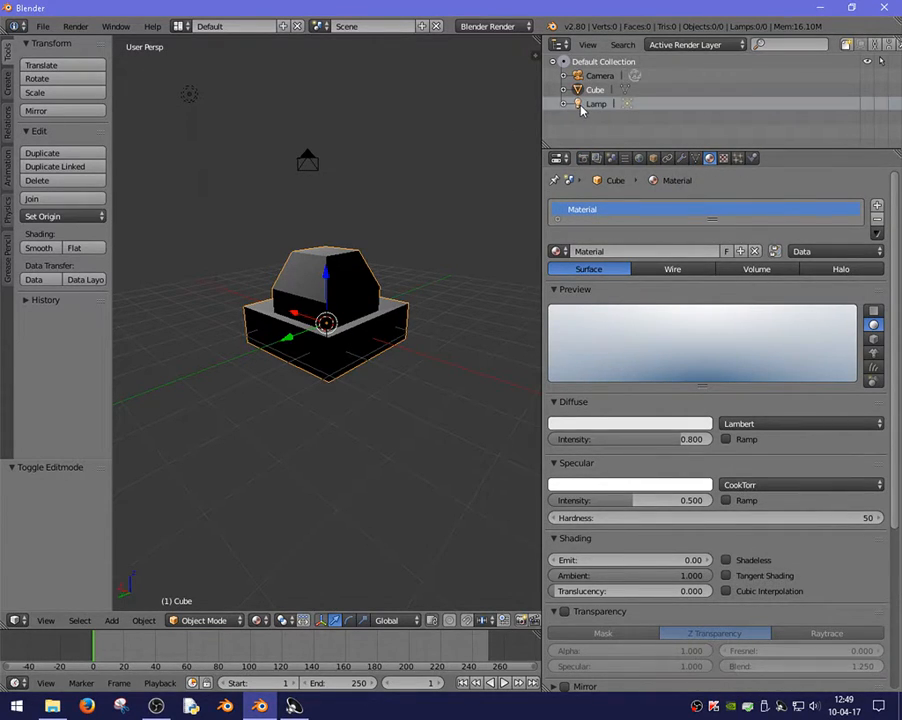
{"action": "middle_click_drag", "start_coordinate": [328, 340], "coordinate": [332, 340]}
{"action": "scroll", "coordinate": [330, 325], "scroll_direction": "down", "scroll_amount": 3}
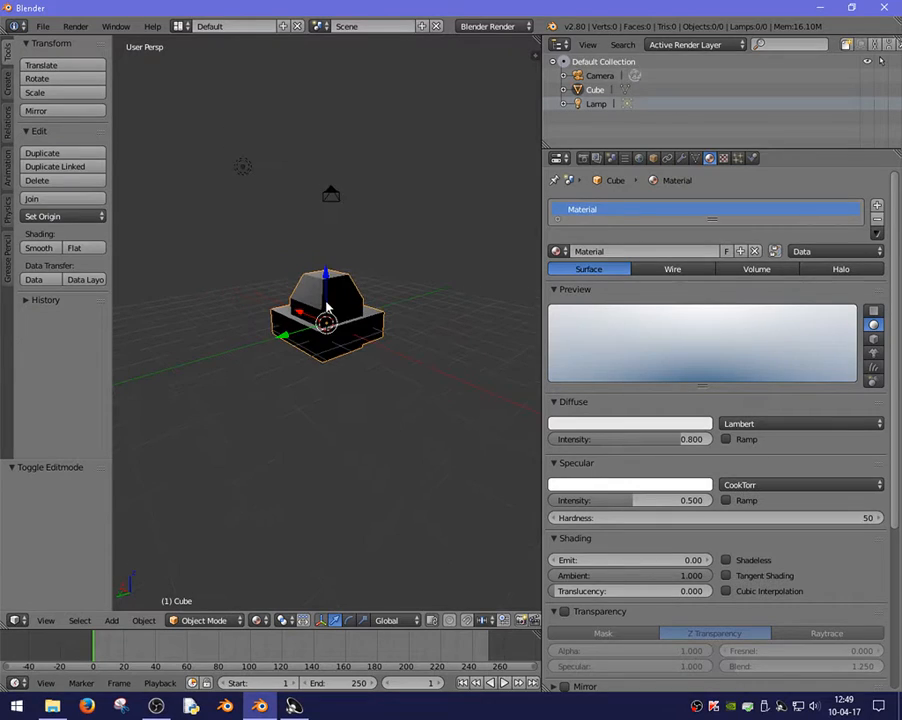
Select the lamp in wireframe view, set its energy to 6.360, and restore Material shading.
{"action": "key", "text": "z"}
{"action": "scroll", "coordinate": [328, 310], "scroll_direction": "down", "scroll_amount": 3}
{"action": "right_click", "coordinate": [286, 247]}
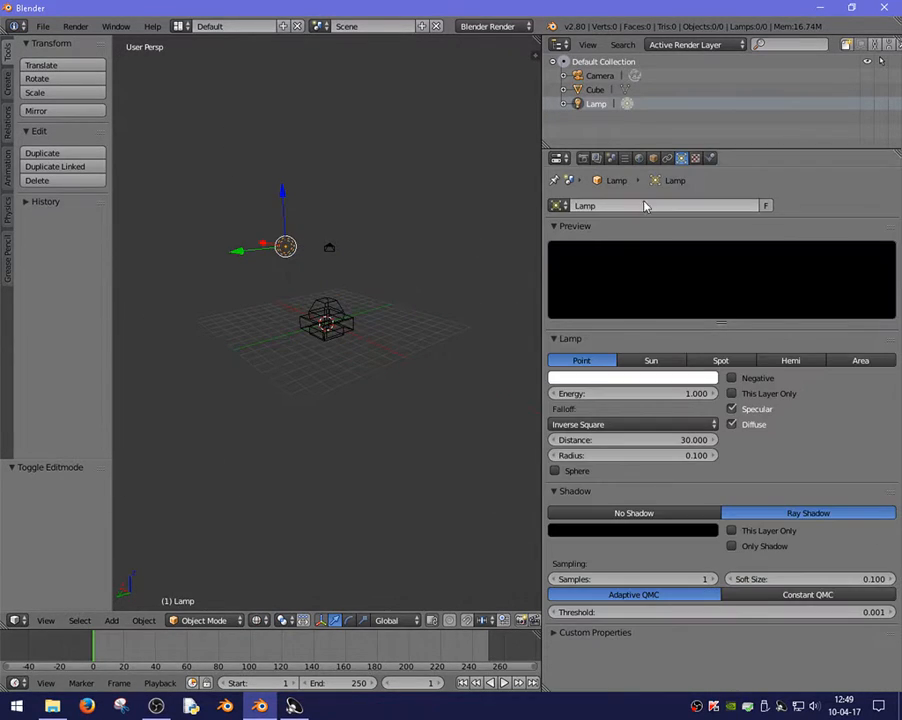
{"action": "left_click_drag", "start_coordinate": [608, 394], "coordinate": [677, 394]}
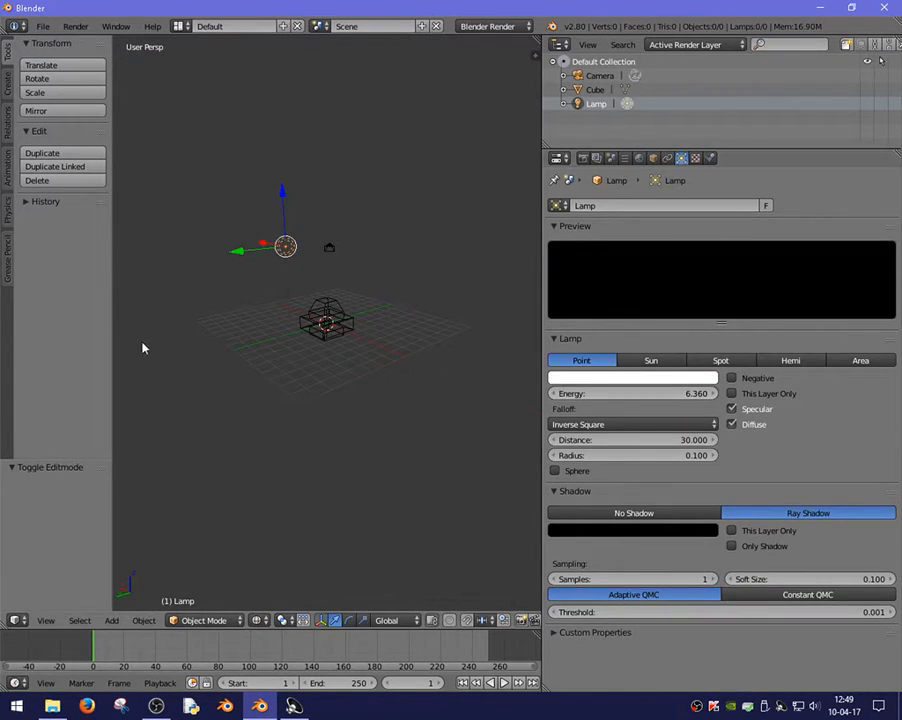
{"action": "left_click", "coordinate": [257, 620]}
{"action": "left_click", "coordinate": [287, 537]}
{"action": "middle_click_drag", "start_coordinate": [450, 394], "coordinate": [433, 362]}
{"action": "scroll", "coordinate": [434, 362], "scroll_direction": "up", "scroll_amount": 4}
{"action": "middle_click_drag", "start_coordinate": [370, 318], "coordinate": [389, 360]}
{"action": "scroll", "coordinate": [332, 294], "scroll_direction": "down", "scroll_amount": 4}
Set the lamp's energy to 3.140 and move it about 3.934 units along Y.
{"action": "left_click_drag", "start_coordinate": [670, 394], "coordinate": [640, 394]}
{"action": "middle_click_drag", "start_coordinate": [382, 266], "coordinate": [362, 298]}
{"action": "left_click_drag", "start_coordinate": [367, 283], "coordinate": [257, 300]}
{"action": "middle_click_drag", "start_coordinate": [257, 300], "coordinate": [420, 308]}
{"action": "scroll", "coordinate": [420, 308], "scroll_direction": "up", "scroll_amount": 3}
{"action": "left_click_drag", "start_coordinate": [606, 398], "coordinate": [613, 399]}
Try a pale yellow lamp colour, change it to light yellow-green, and check the lighting on the model.
{"action": "left_click", "coordinate": [638, 378]}
{"action": "left_click_drag", "start_coordinate": [606, 240], "coordinate": [584, 254]}
{"action": "middle_click_drag", "start_coordinate": [200, 219], "coordinate": [208, 273]}
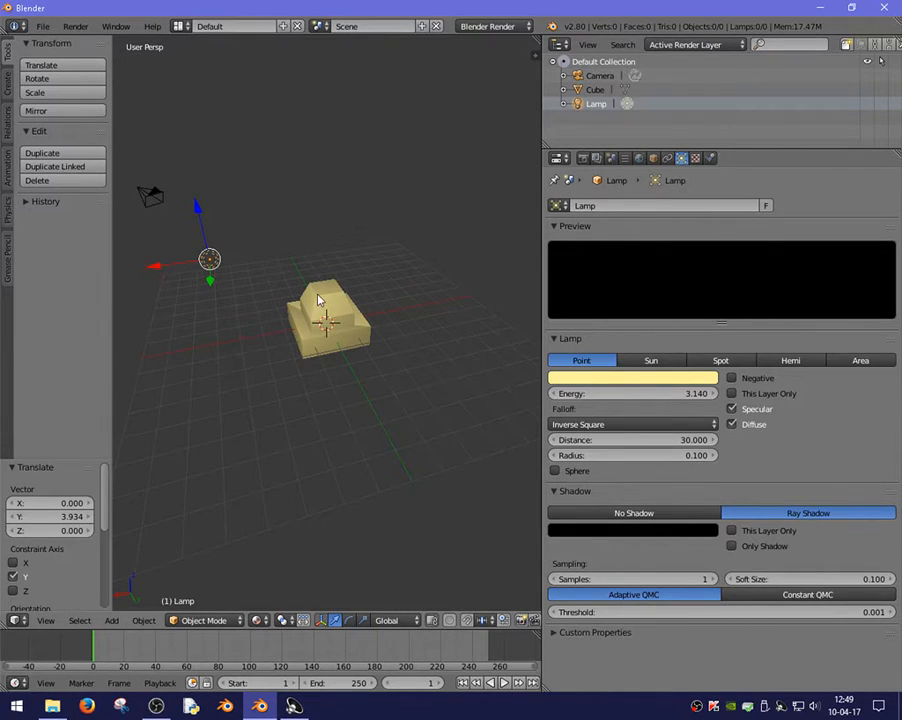
{"action": "left_click", "coordinate": [584, 377]}
{"action": "left_click_drag", "start_coordinate": [616, 246], "coordinate": [582, 249]}
{"action": "left_click", "coordinate": [573, 378]}
{"action": "middle_click_drag", "start_coordinate": [196, 374], "coordinate": [318, 322]}
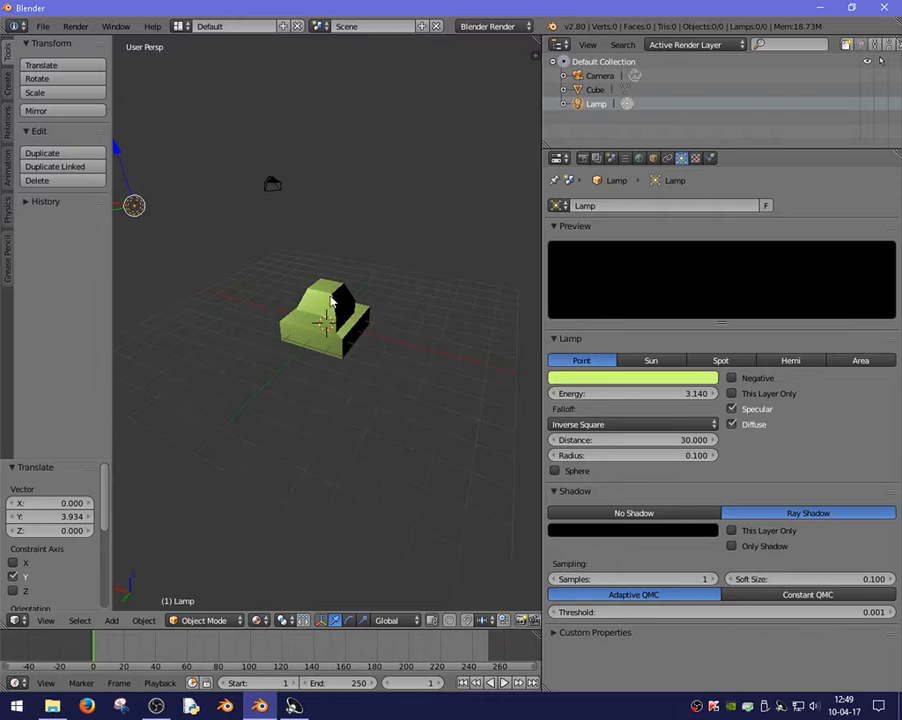
Render the scene to check the lamp lighting, close the result and open the scene's render settings.
{"action": "left_click", "coordinate": [486, 26]}
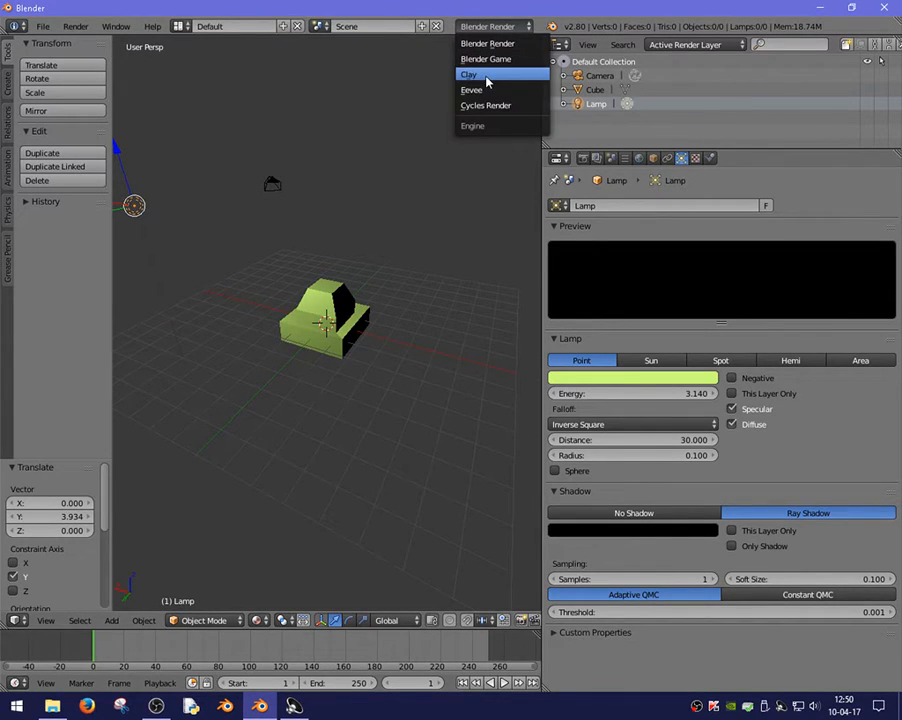
{"action": "key", "text": "F12"}
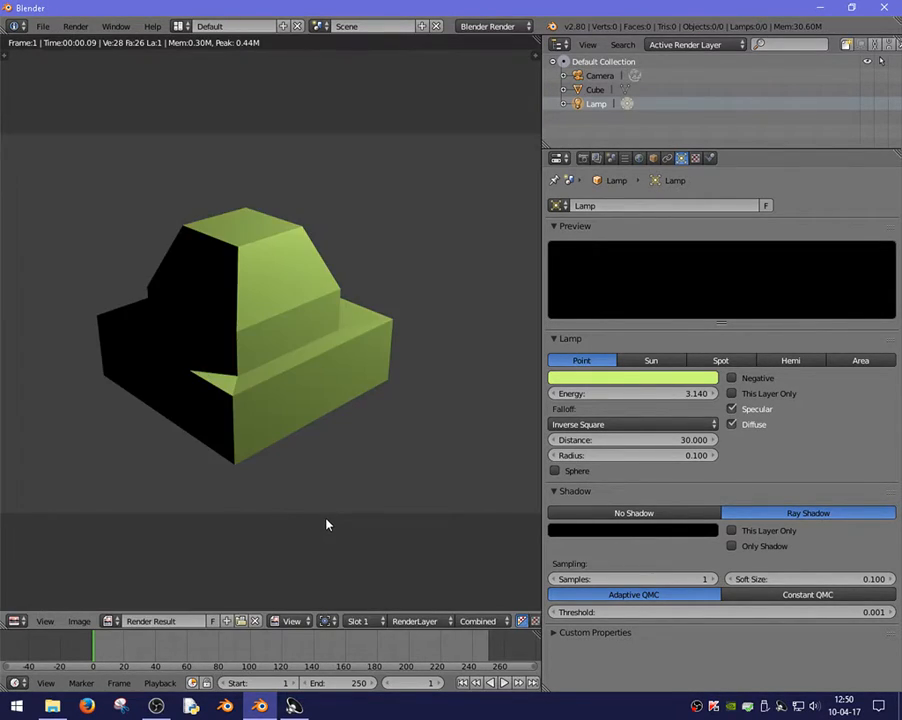
{"action": "key", "text": "Escape"}
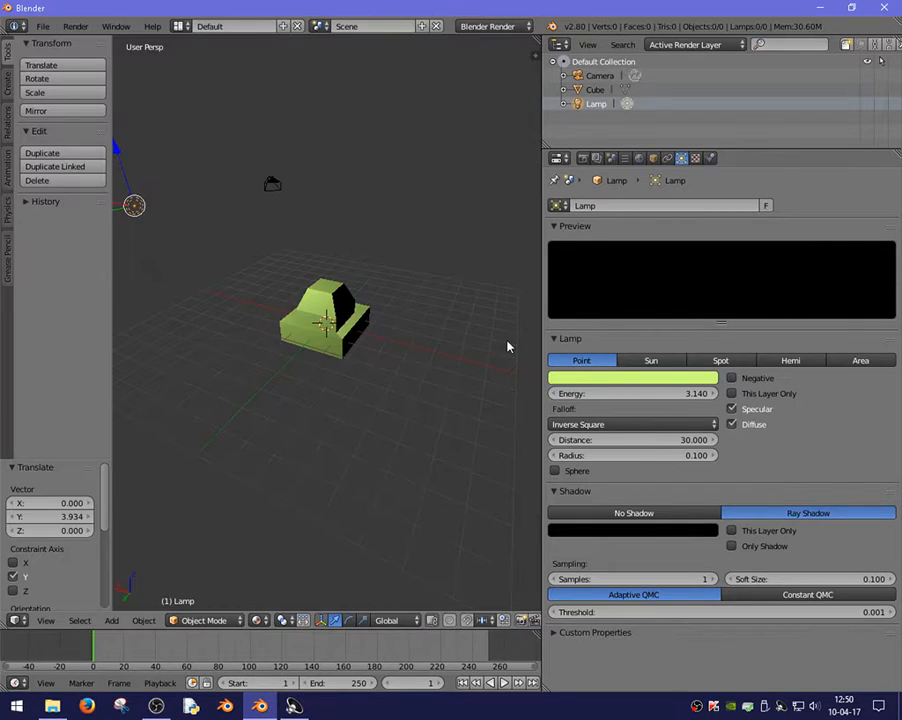
{"action": "left_click", "coordinate": [585, 158]}
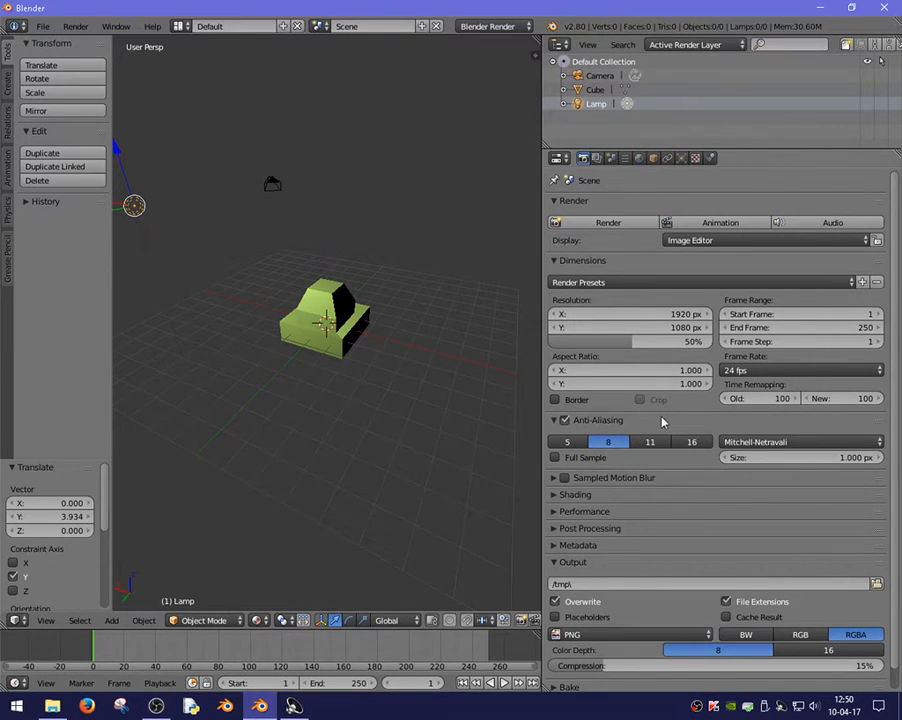
Select the model, switch to the Blender Game engine, and try a render and its viewport shading options.
{"action": "right_click", "coordinate": [348, 307]}
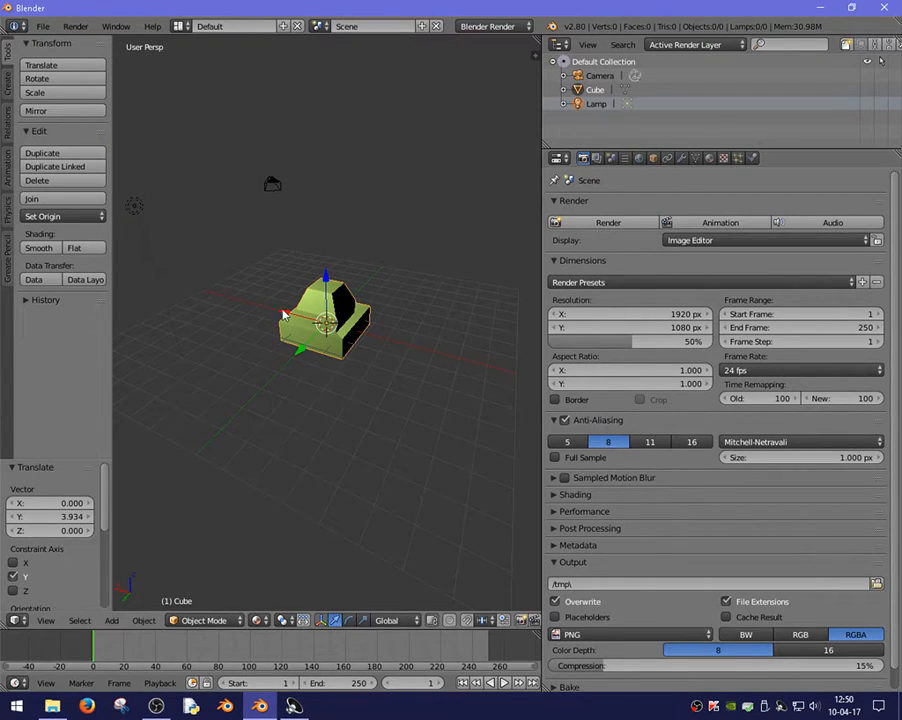
{"action": "left_click", "coordinate": [488, 26]}
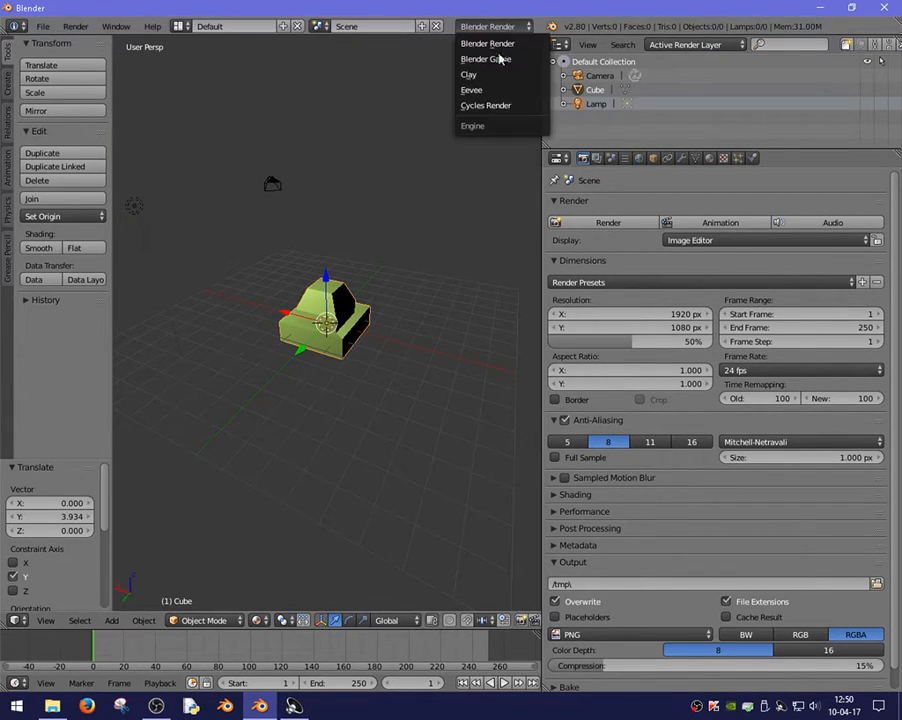
{"action": "left_click", "coordinate": [478, 57]}
{"action": "key", "text": "F12"}
{"action": "key", "text": "Escape"}
{"action": "left_click", "coordinate": [257, 620]}
{"action": "left_click", "coordinate": [298, 567]}
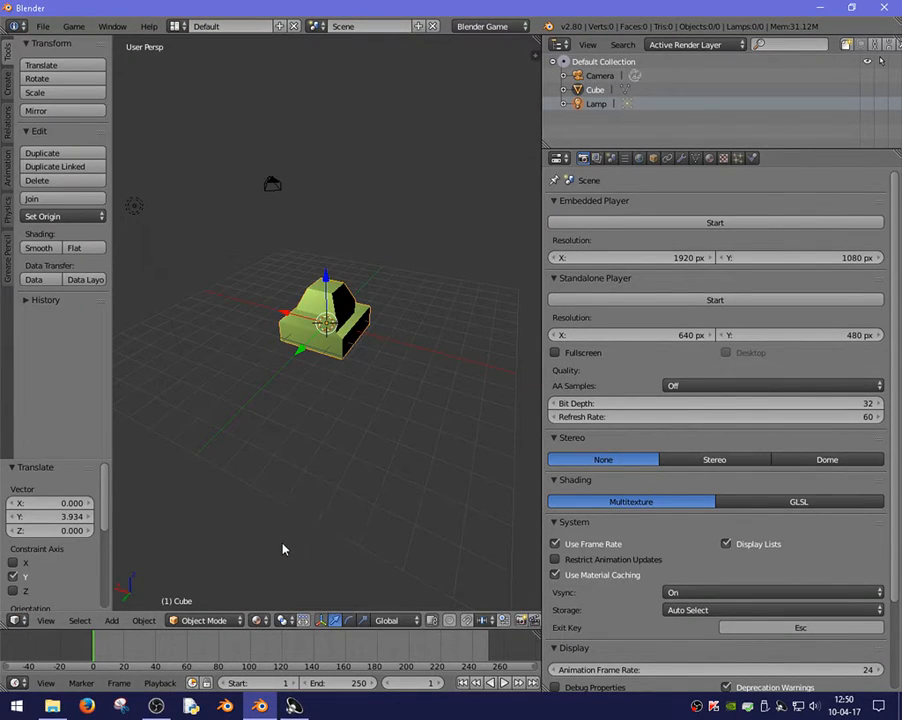
{"action": "left_click", "coordinate": [488, 26]}
{"action": "left_click", "coordinate": [499, 58]}
{"action": "left_click", "coordinate": [257, 620]}
Switch back to Blender Render and inspect the model close up in Rendered viewport shading.
{"action": "left_click", "coordinate": [488, 26]}
{"action": "left_click", "coordinate": [493, 44]}
{"action": "left_click", "coordinate": [257, 621]}
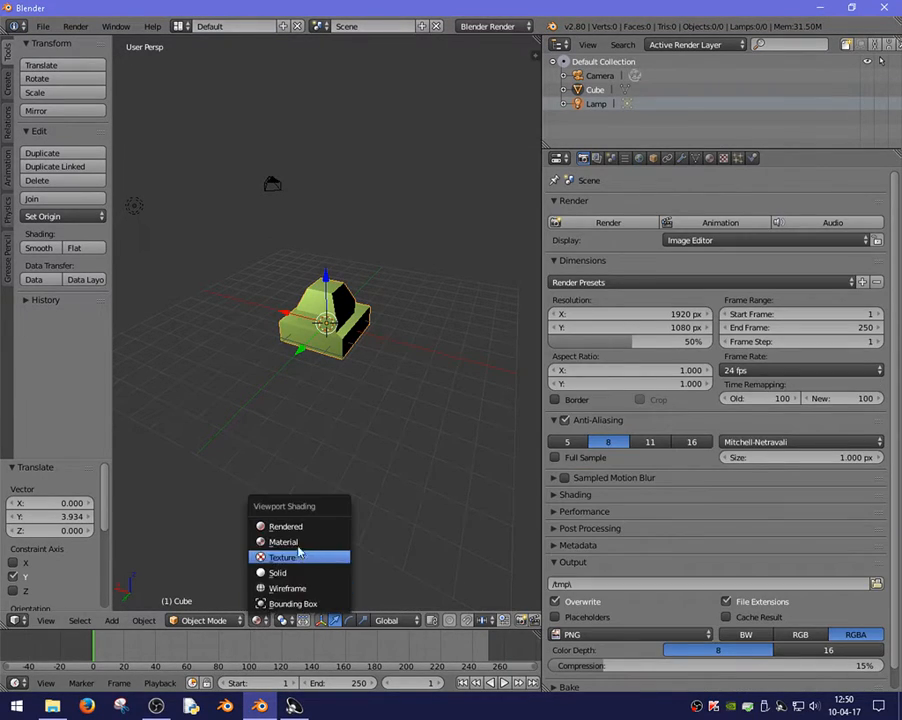
{"action": "left_click", "coordinate": [293, 533]}
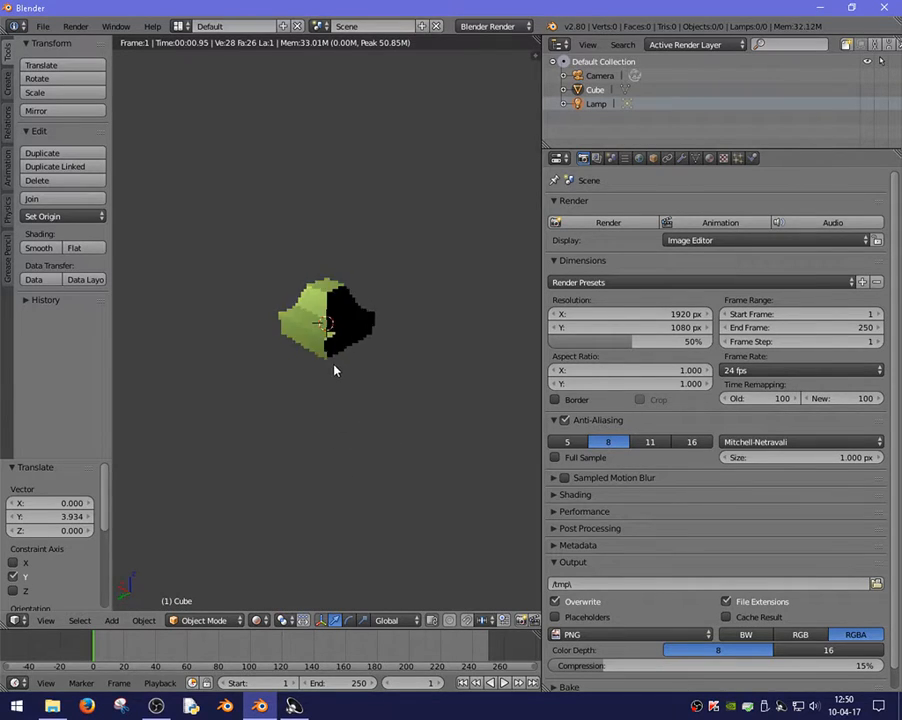
{"action": "scroll", "coordinate": [334, 368], "scroll_direction": "up", "scroll_amount": 5}
{"action": "middle_click_drag", "start_coordinate": [308, 340], "coordinate": [353, 328]}
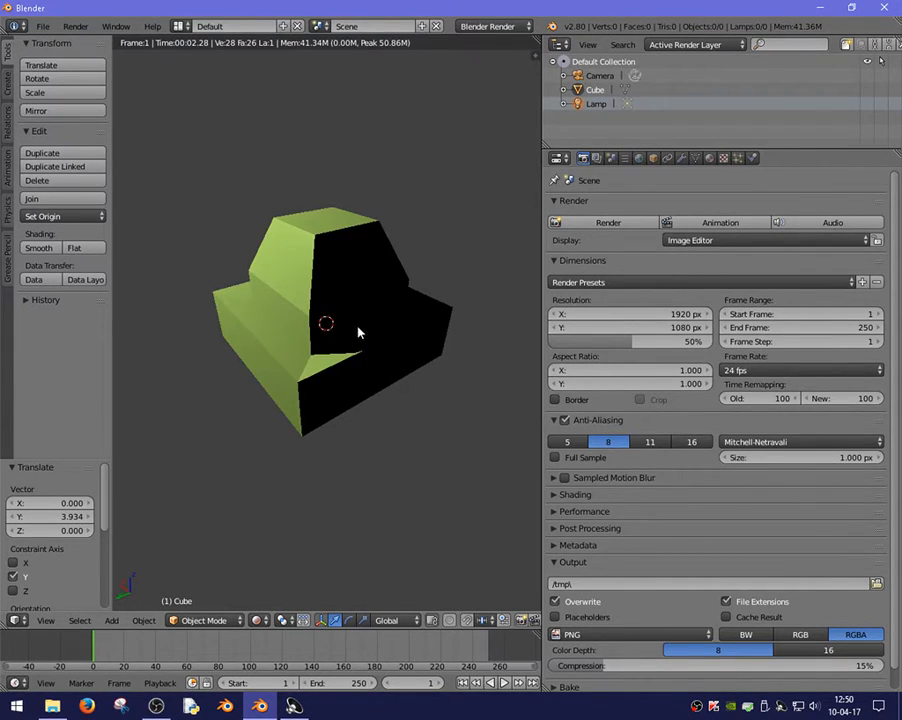
Switch to the Clay engine with Material viewport shading, test-render the model and close the result.
{"action": "left_click", "coordinate": [492, 26]}
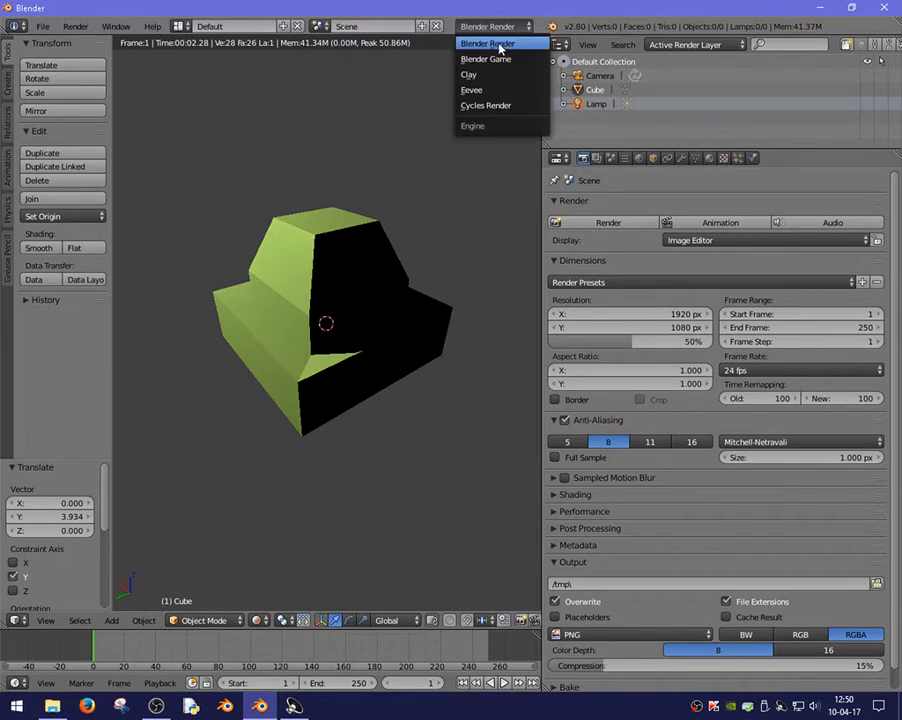
{"action": "left_click", "coordinate": [478, 75]}
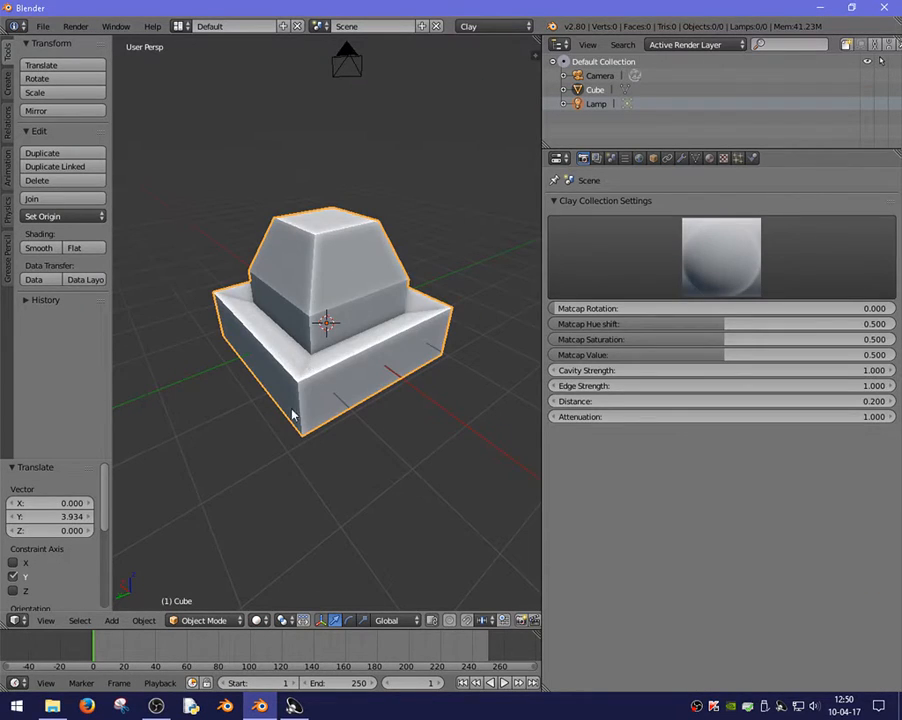
{"action": "middle_click_drag", "start_coordinate": [285, 407], "coordinate": [268, 404]}
{"action": "scroll", "coordinate": [346, 408], "scroll_direction": "up", "scroll_amount": 3}
{"action": "middle_click_drag", "start_coordinate": [323, 330], "coordinate": [350, 345]}
{"action": "mouse_move", "coordinate": [288, 396]}
{"action": "middle_mouse_down"}
{"action": "mouse_move", "coordinate": [320, 384]}
{"action": "mouse_move", "coordinate": [262, 396]}
{"action": "middle_mouse_up"}
{"action": "left_click", "coordinate": [257, 622]}
{"action": "left_click", "coordinate": [290, 542]}
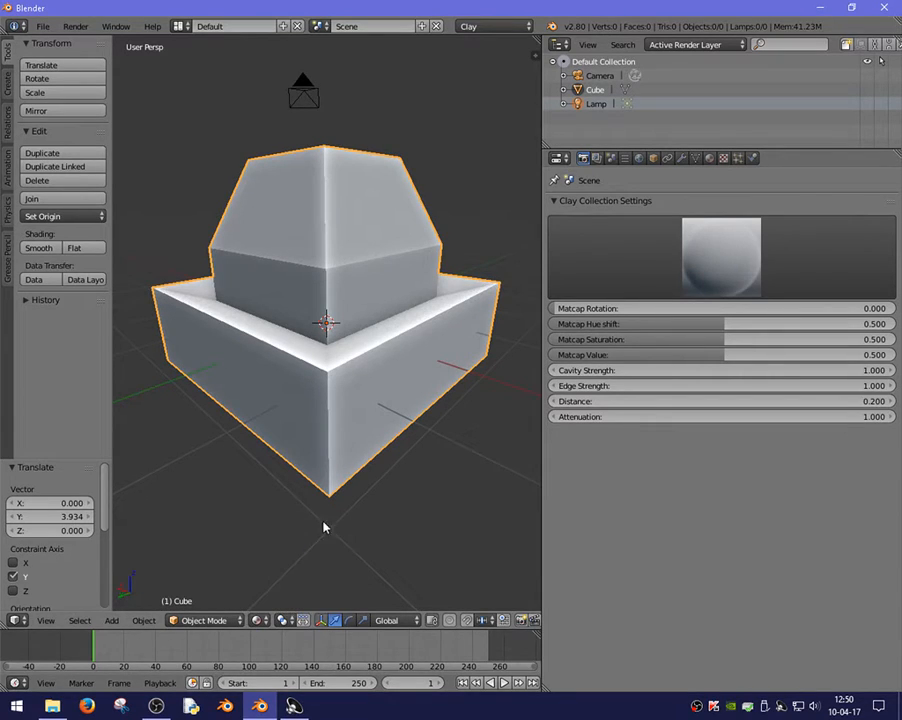
{"action": "key", "text": "F12"}
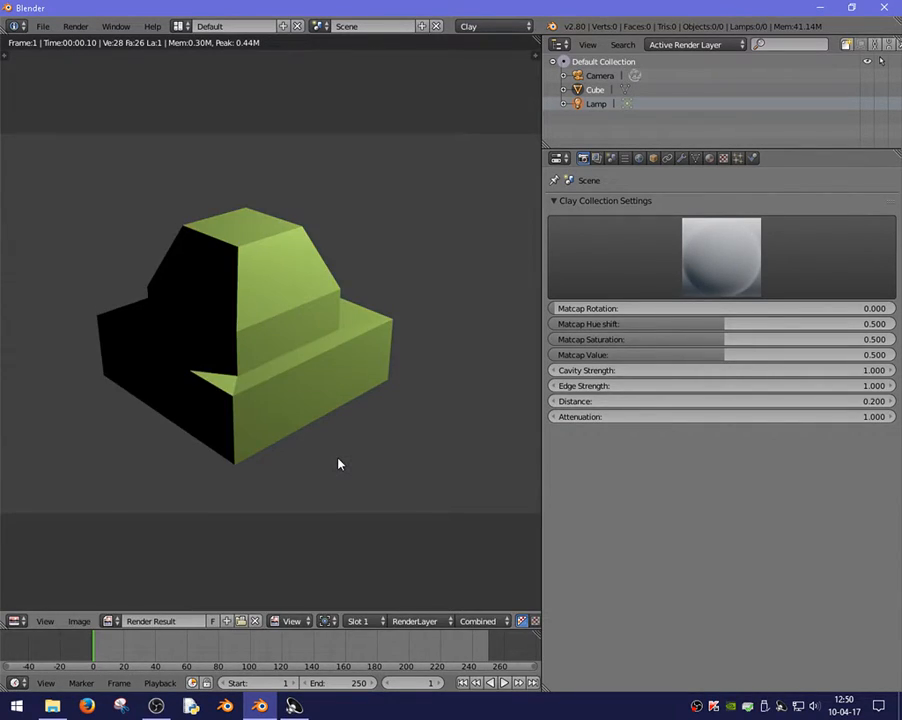
{"action": "key", "text": "Escape"}
Set the Clay matcap rotation to 0.128 and the matcap hue shift to 0.607.
{"action": "left_click_drag", "start_coordinate": [551, 307], "coordinate": [623, 308]}
{"action": "middle_click_drag", "start_coordinate": [366, 280], "coordinate": [314, 288]}
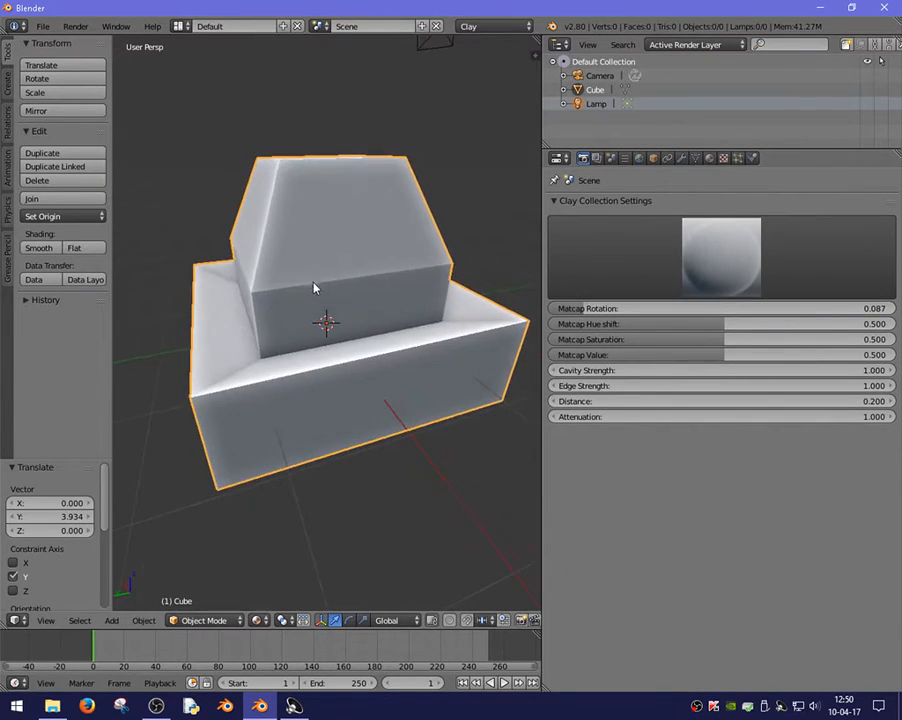
{"action": "mouse_move", "coordinate": [600, 308]}
{"action": "left_mouse_down"}
{"action": "mouse_move", "coordinate": [630, 308]}
{"action": "mouse_move", "coordinate": [600, 324]}
{"action": "mouse_move", "coordinate": [561, 324]}
{"action": "mouse_move", "coordinate": [653, 324]}
{"action": "left_mouse_up"}
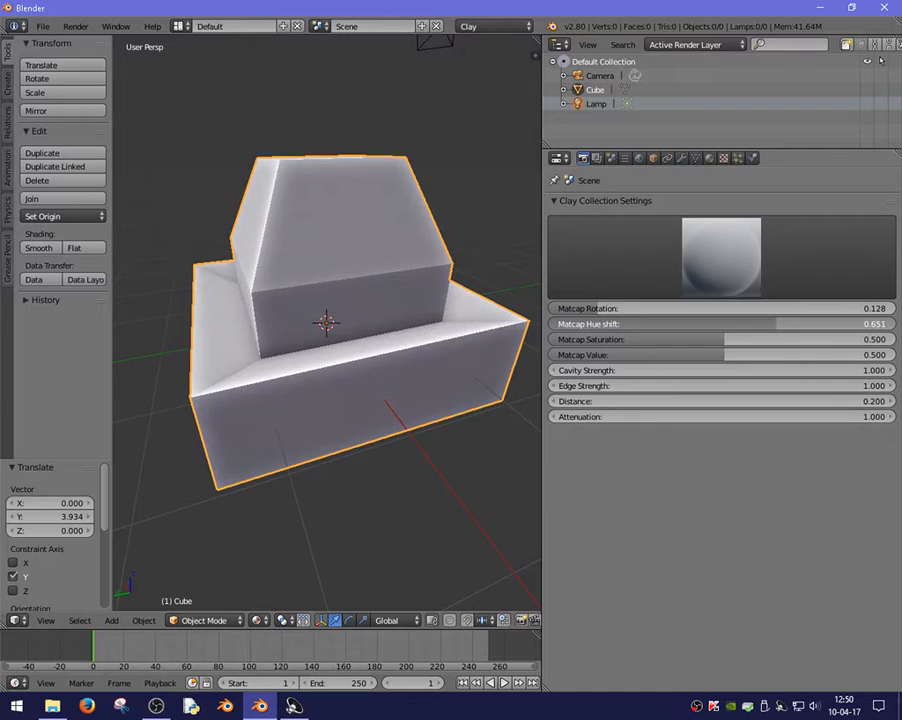
Set the Clay cavity strength to 3.500, edge strength to 1.900, distance to 0.780 and attenuation to 1.640.
{"action": "mouse_move", "coordinate": [566, 371]}
{"action": "left_mouse_down"}
{"action": "mouse_move", "coordinate": [640, 371]}
{"action": "mouse_move", "coordinate": [580, 371]}
{"action": "mouse_move", "coordinate": [595, 390]}
{"action": "mouse_move", "coordinate": [645, 390]}
{"action": "mouse_move", "coordinate": [596, 390]}
{"action": "mouse_move", "coordinate": [590, 401]}
{"action": "mouse_move", "coordinate": [640, 401]}
{"action": "mouse_move", "coordinate": [576, 427]}
{"action": "mouse_move", "coordinate": [610, 424]}
{"action": "left_mouse_up"}
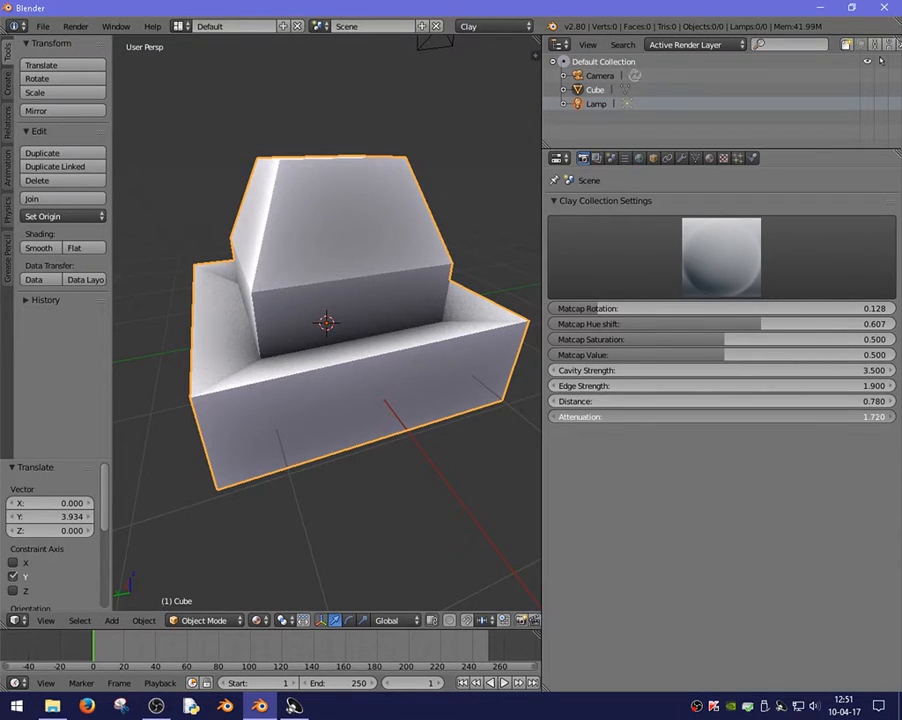
{"action": "left_click_drag", "start_coordinate": [610, 424], "coordinate": [578, 419]}
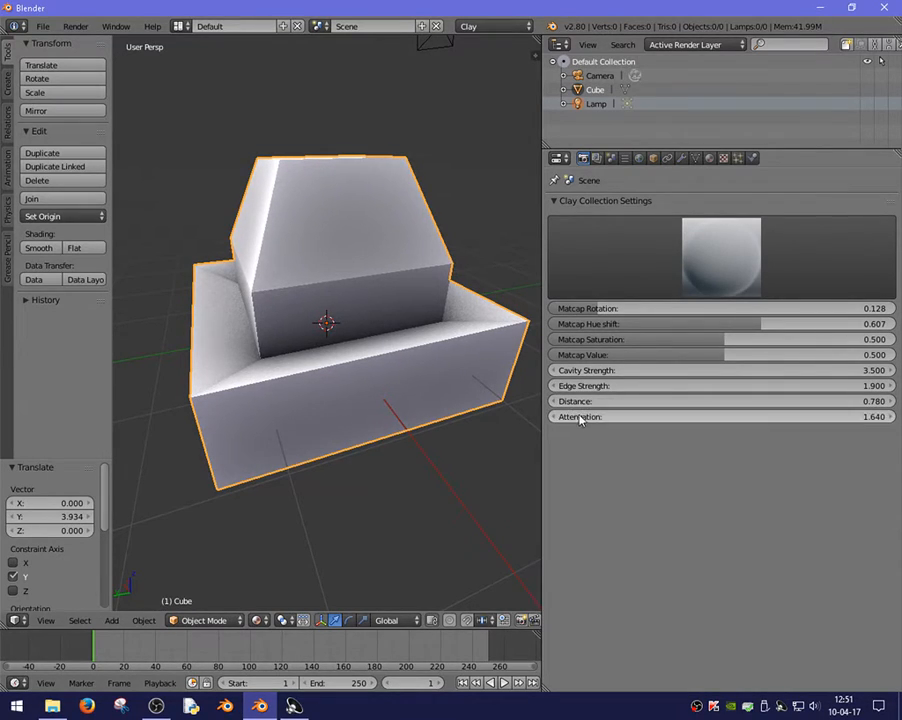
{"action": "middle_click_drag", "start_coordinate": [399, 386], "coordinate": [340, 343]}
{"action": "scroll", "coordinate": [326, 338], "scroll_direction": "down", "scroll_amount": 3}
{"action": "scroll", "coordinate": [348, 342], "scroll_direction": "up", "scroll_amount": 2}
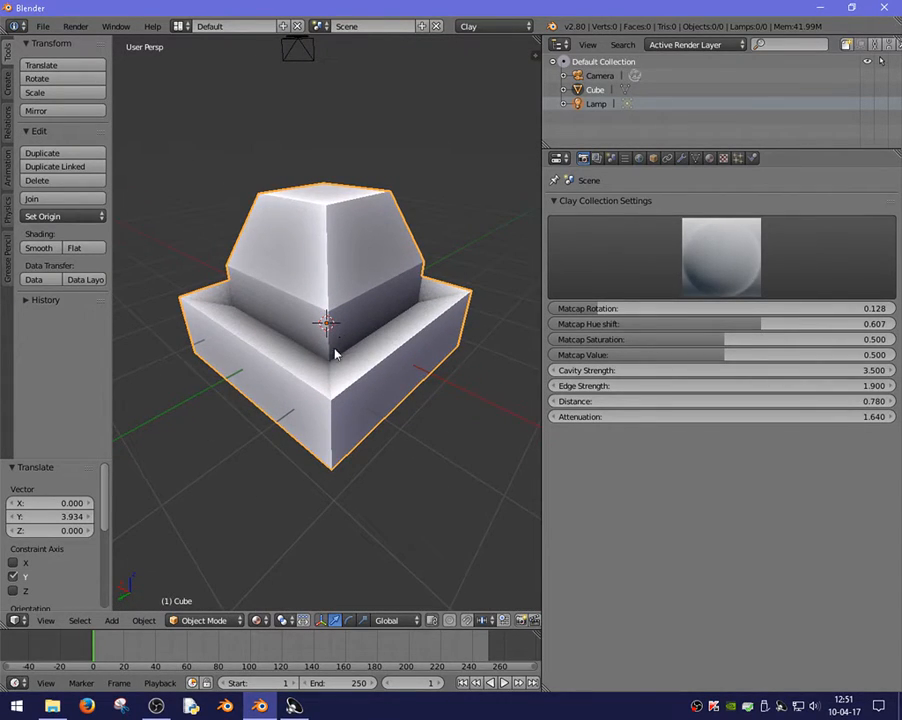
Switch to OBS to check the recording, and minimize its window to return to Blender.
{"action": "key", "text": "alt+Tab"}
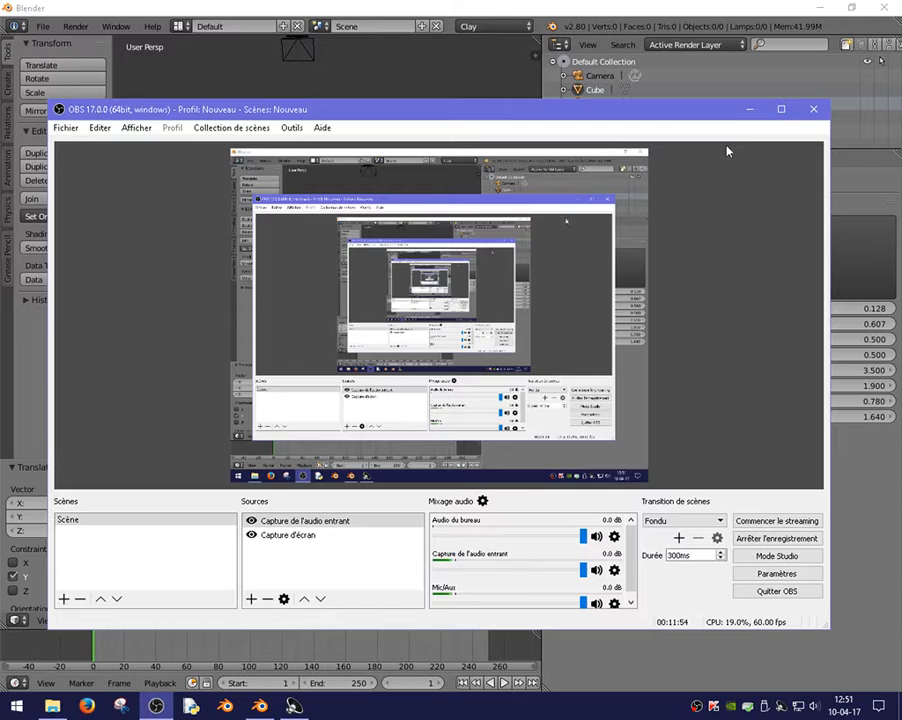
{"action": "left_click", "coordinate": [750, 109]}
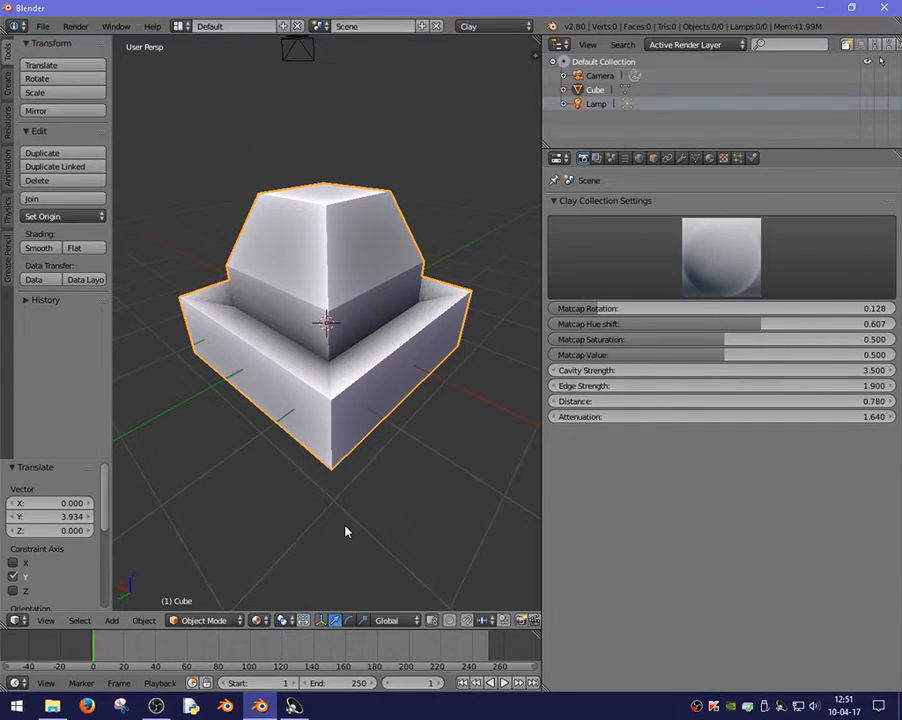
Switch to Blender Render and replace the cube's existing material with a new one.
{"action": "left_click", "coordinate": [710, 158]}
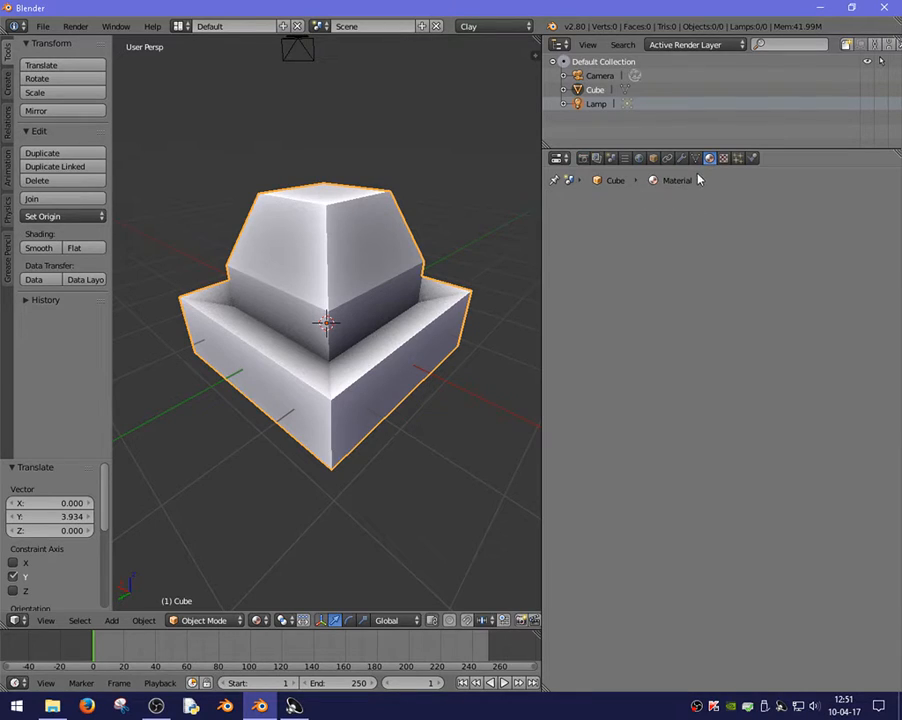
{"action": "left_click", "coordinate": [461, 27]}
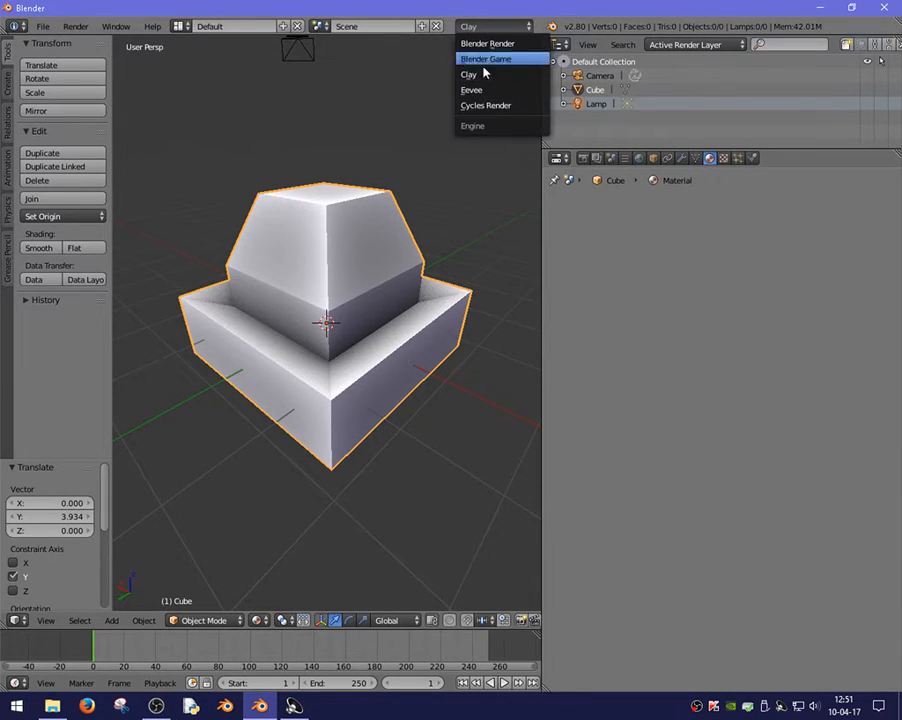
{"action": "left_click", "coordinate": [495, 45]}
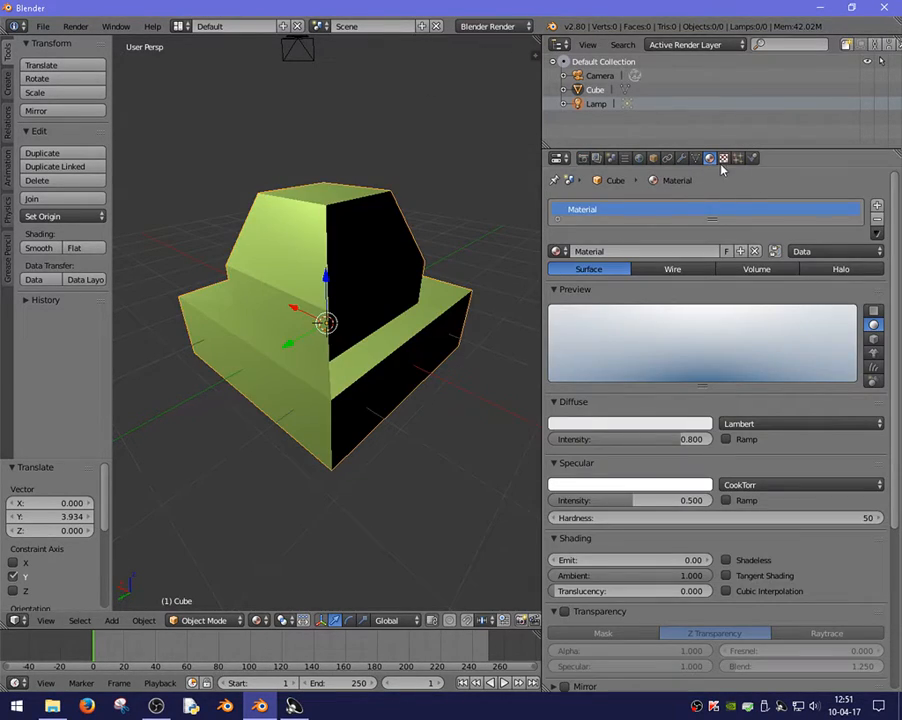
{"action": "left_click", "coordinate": [755, 251]}
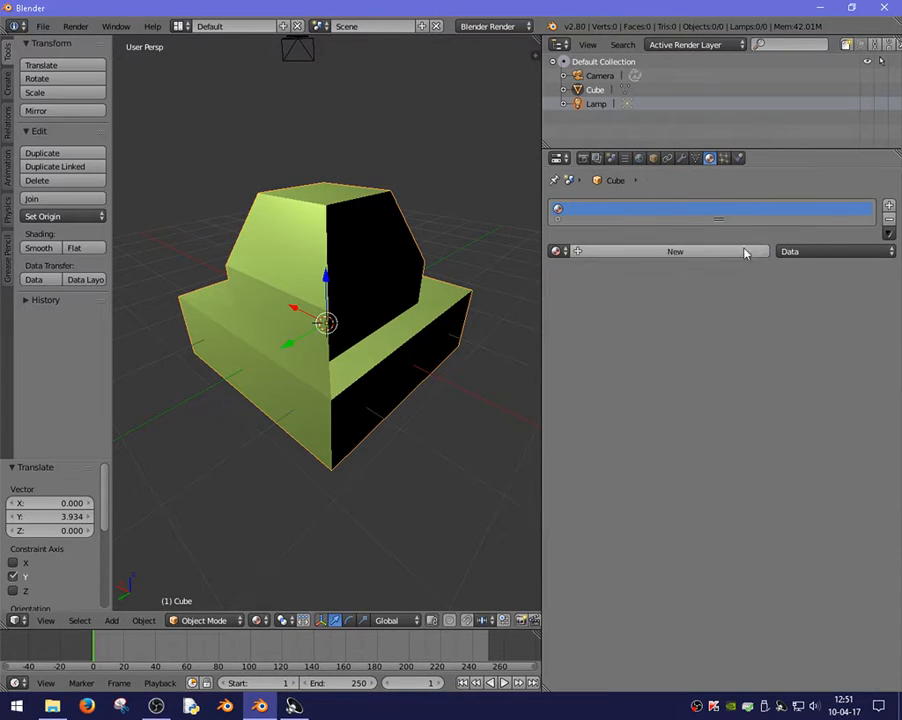
{"action": "left_click", "coordinate": [656, 251]}
Give the new material a warm off-white diffuse colour and a pale peach specular colour.
{"action": "left_click", "coordinate": [590, 423]}
{"action": "mouse_move", "coordinate": [606, 290]}
{"action": "left_mouse_down"}
{"action": "mouse_move", "coordinate": [648, 288]}
{"action": "mouse_move", "coordinate": [610, 296]}
{"action": "mouse_move", "coordinate": [607, 287]}
{"action": "left_mouse_up"}
{"action": "left_click", "coordinate": [596, 484]}
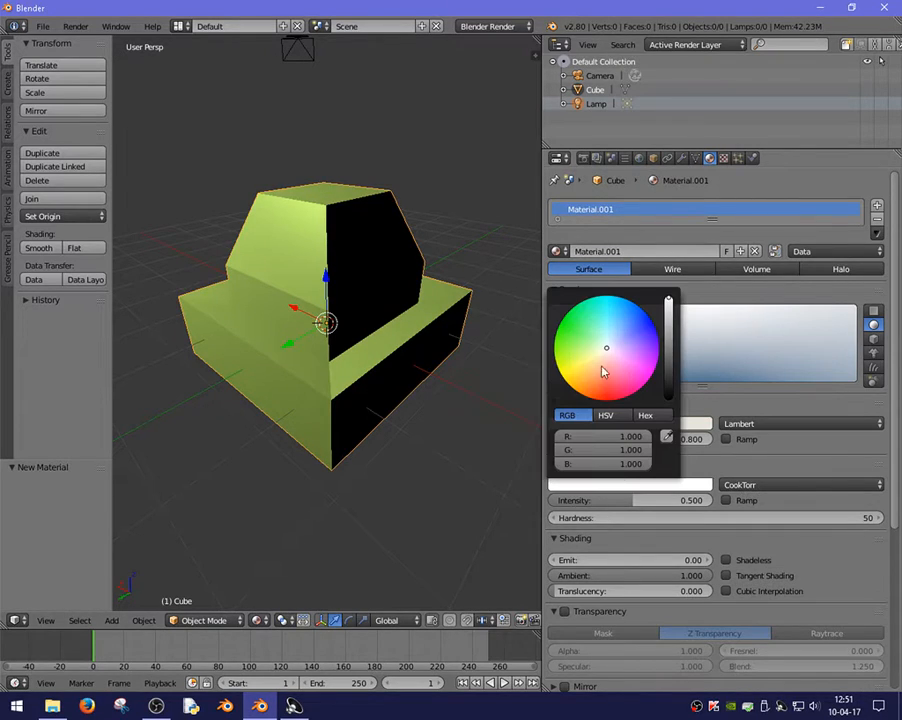
{"action": "left_click", "coordinate": [566, 484]}
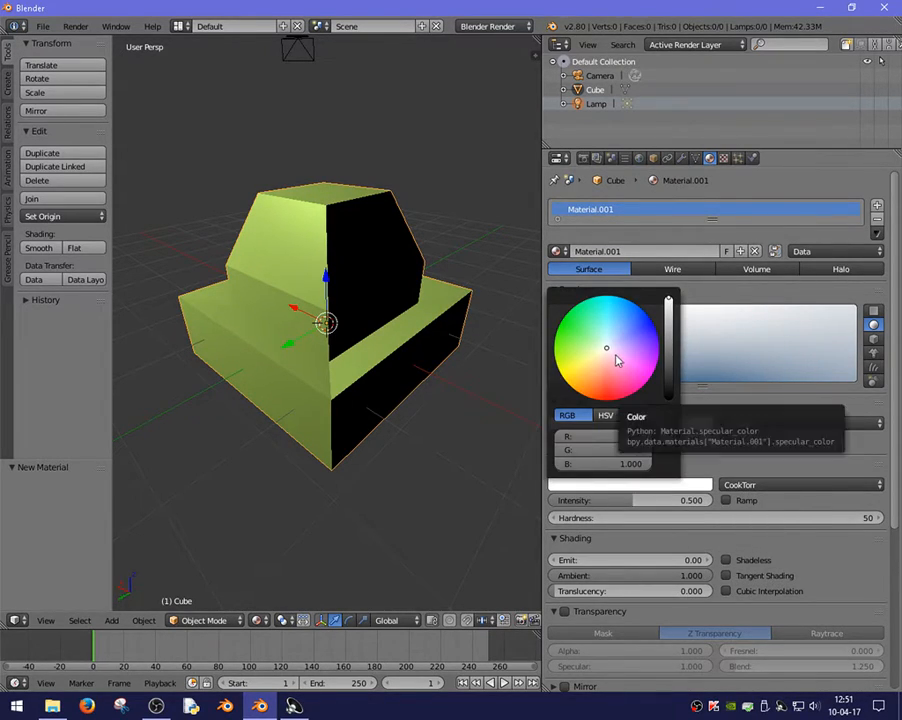
{"action": "mouse_move", "coordinate": [606, 357]}
{"action": "left_mouse_down"}
{"action": "mouse_move", "coordinate": [584, 362]}
{"action": "mouse_move", "coordinate": [600, 352]}
{"action": "left_mouse_up"}
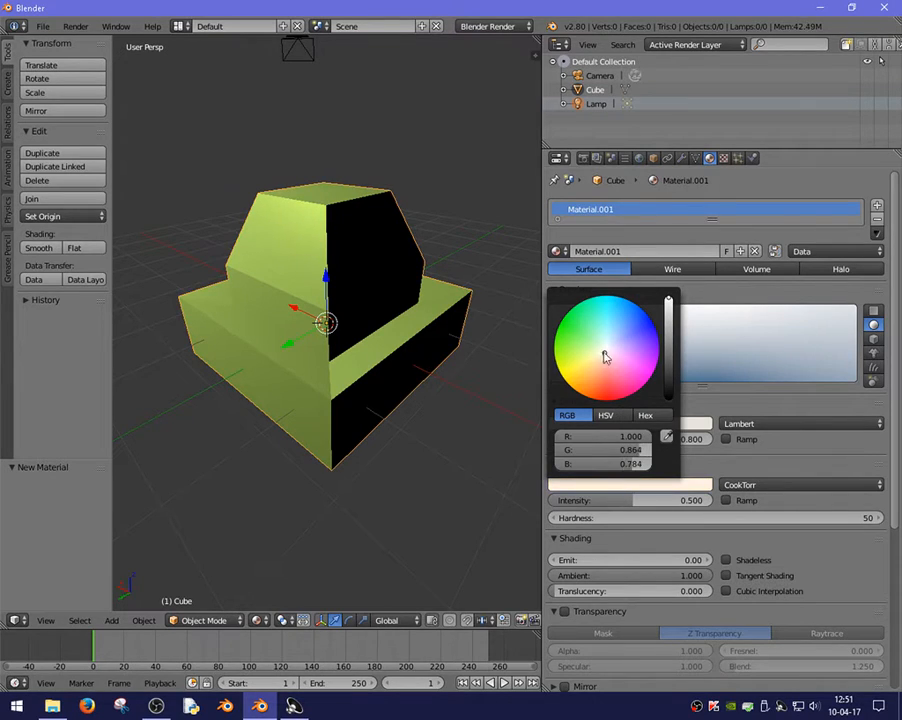
Set the material's shadow casting alpha to 0.640.
{"action": "scroll", "coordinate": [648, 555], "scroll_direction": "down", "scroll_amount": 2}
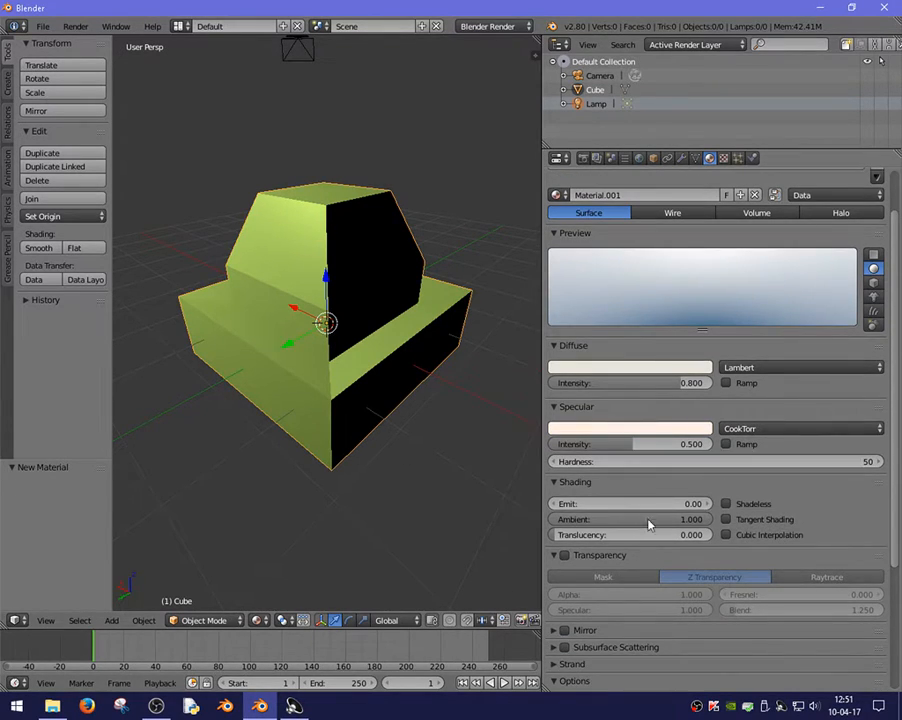
{"action": "scroll", "coordinate": [634, 526], "scroll_direction": "down", "scroll_amount": 7}
{"action": "left_click", "coordinate": [552, 503]}
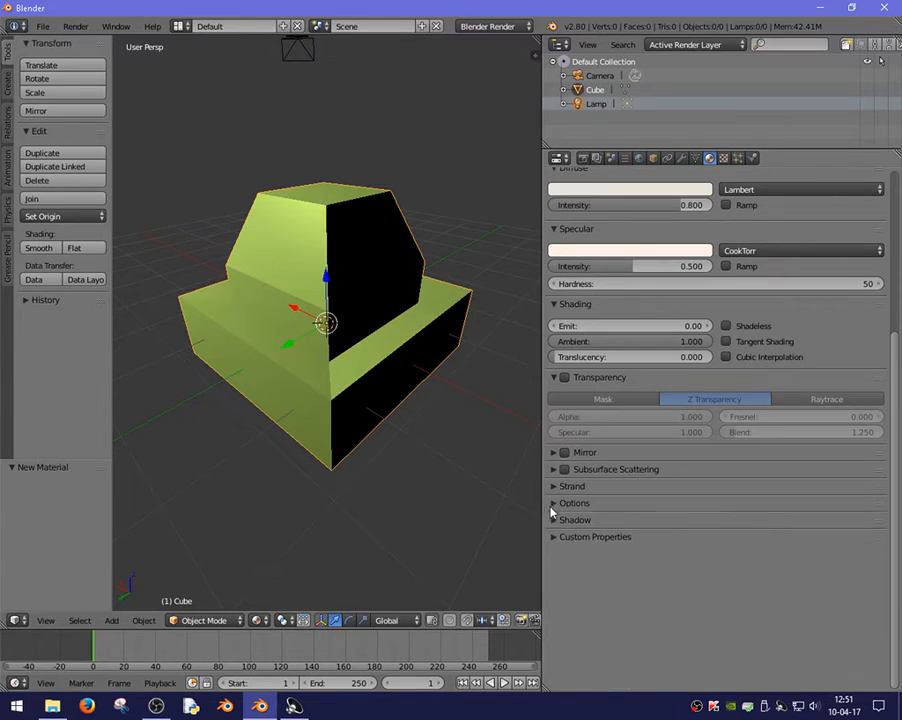
{"action": "left_click", "coordinate": [555, 520]}
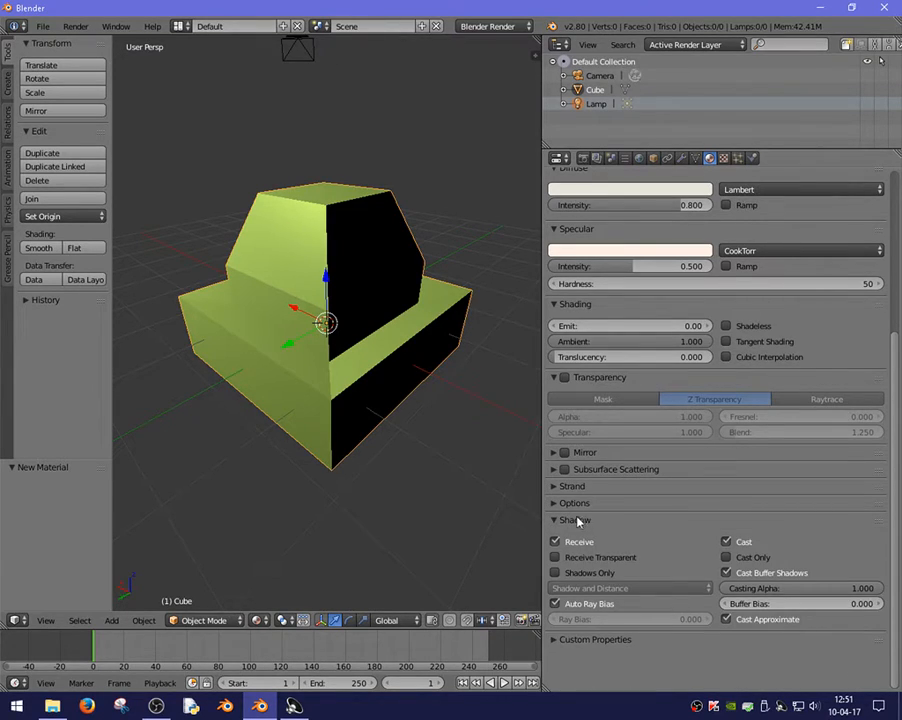
{"action": "left_click_drag", "start_coordinate": [800, 596], "coordinate": [752, 596]}
Add a plane mesh, place the 3D cursor beside the model, and view the scene in wireframe and solid shading.
{"action": "middle_click_drag", "start_coordinate": [480, 360], "coordinate": [416, 365]}
{"action": "key", "text": "shift+a"}
{"action": "mouse_move", "coordinate": [310, 196]}
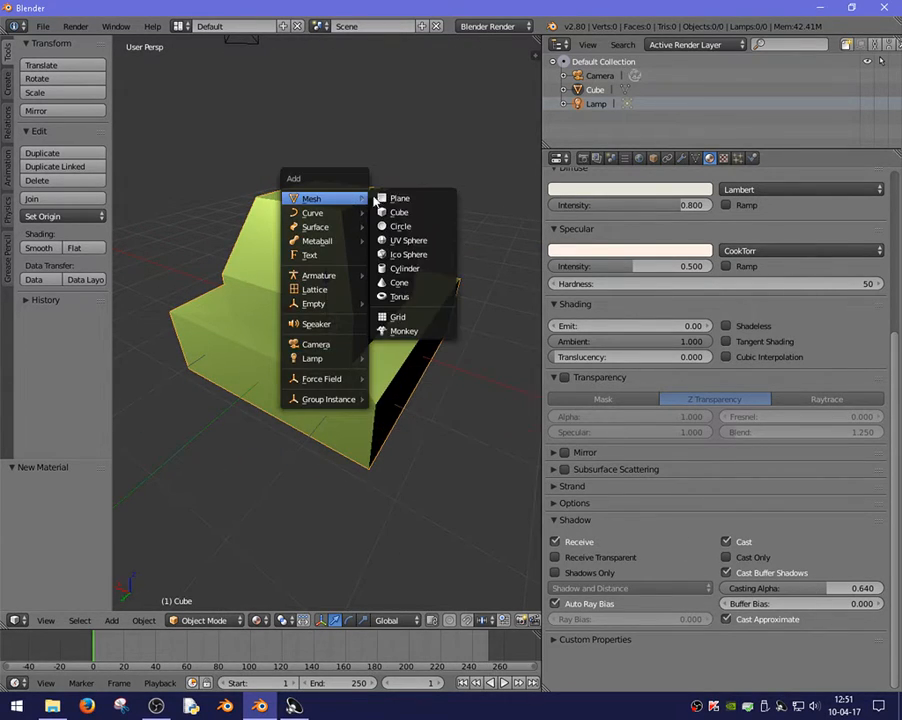
{"action": "left_click", "coordinate": [394, 196]}
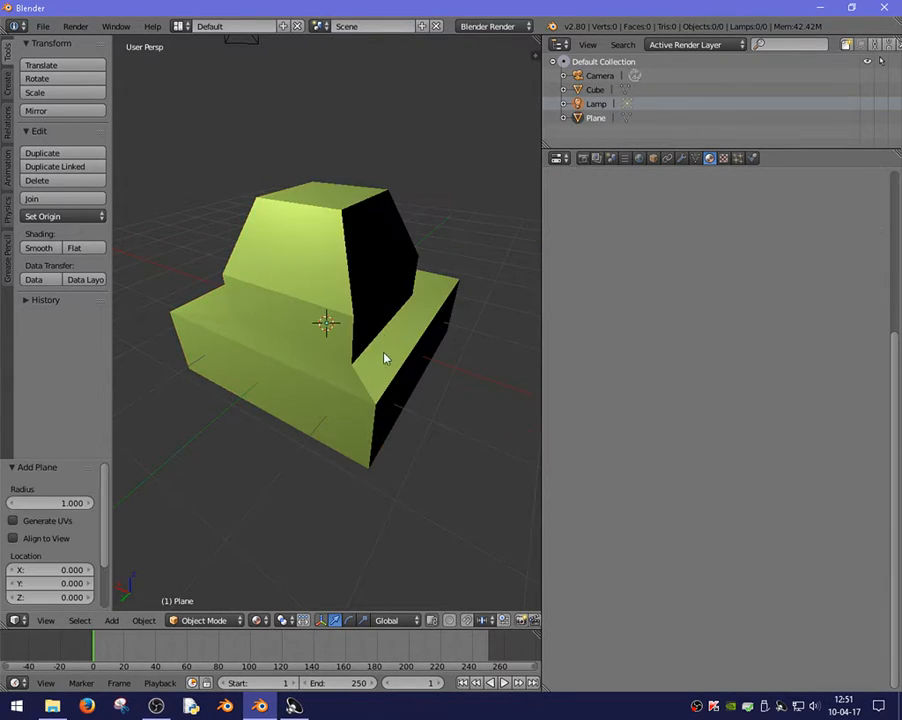
{"action": "left_click", "coordinate": [475, 474]}
{"action": "key", "text": "z"}
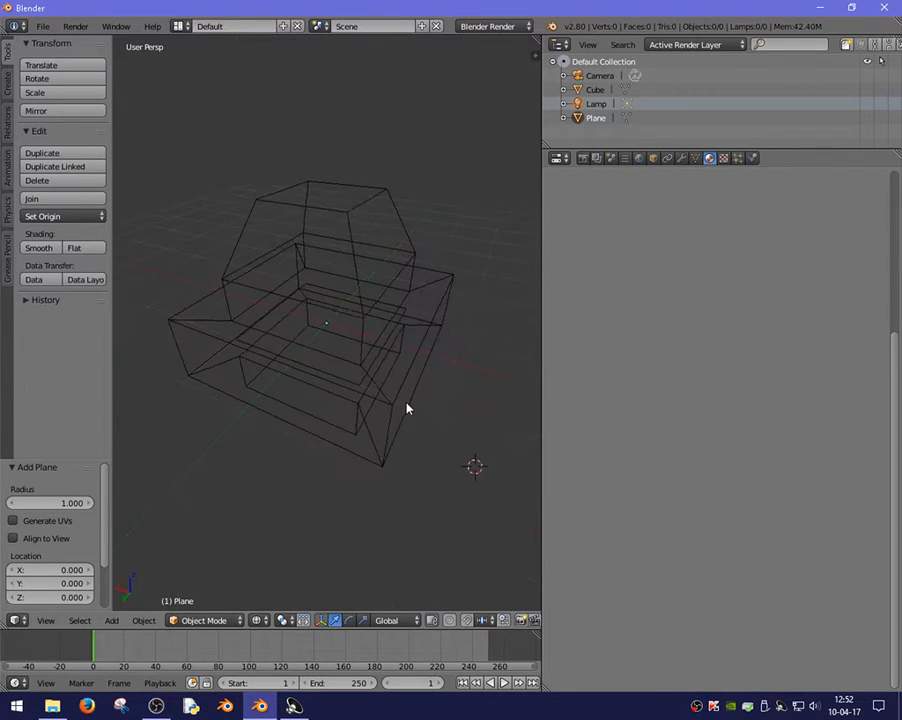
{"action": "middle_click_drag", "start_coordinate": [407, 408], "coordinate": [378, 364]}
{"action": "key", "text": "z"}
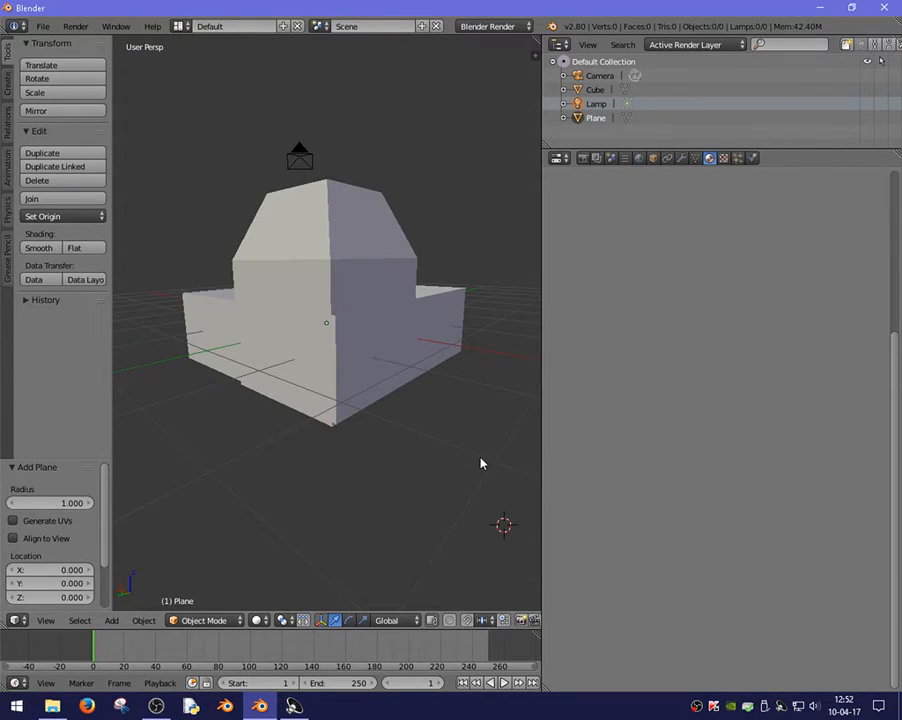
Preview the model in Rendered viewport shading and switch the viewport to Material shading.
{"action": "middle_click_drag", "start_coordinate": [451, 458], "coordinate": [372, 406]}
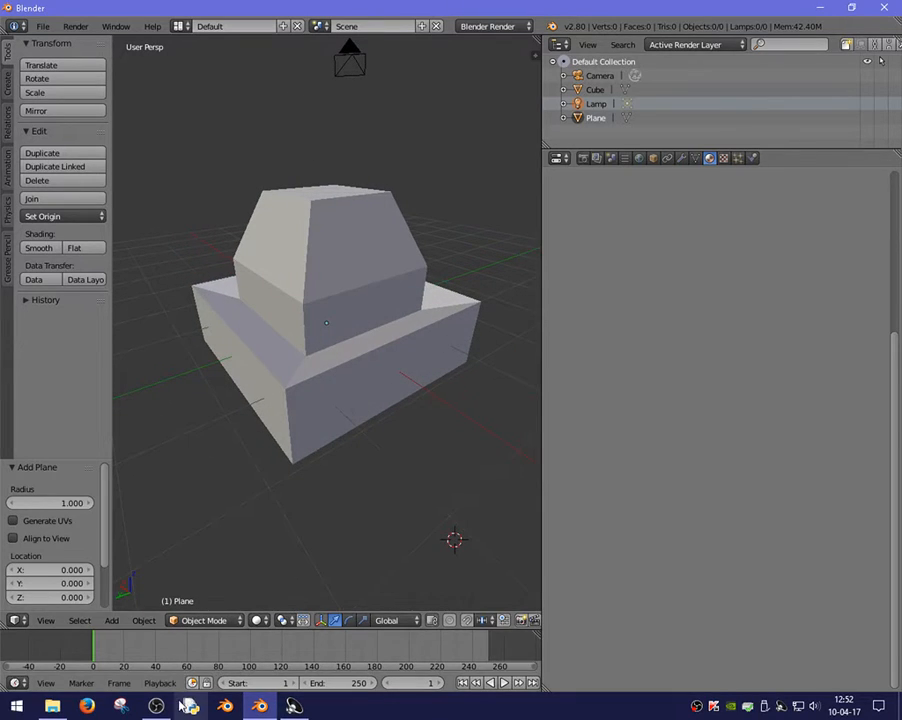
{"action": "left_click", "coordinate": [262, 622]}
{"action": "left_click", "coordinate": [292, 526]}
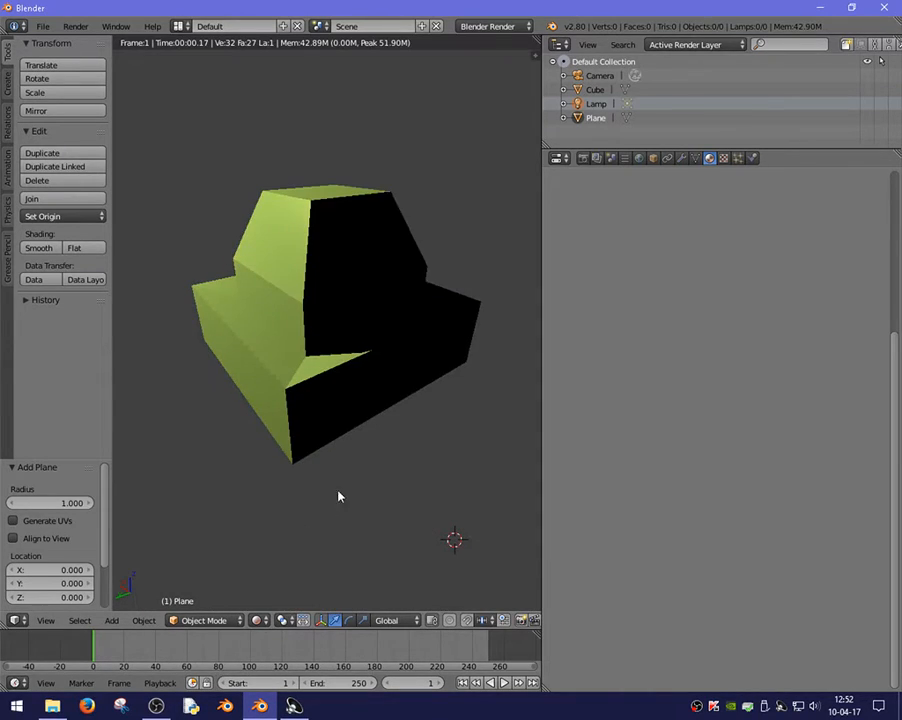
{"action": "left_click", "coordinate": [264, 621]}
{"action": "left_click", "coordinate": [282, 551]}
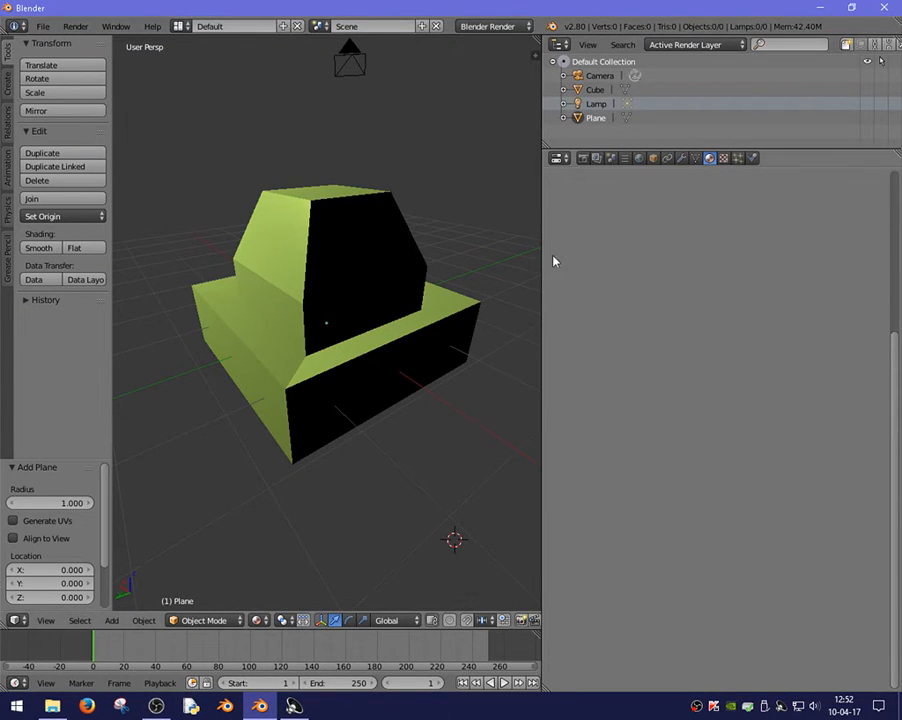
Select the cube model to show its material settings and examine its shading from several sides.
{"action": "scroll", "coordinate": [376, 304], "scroll_direction": "up", "scroll_amount": 6}
{"action": "scroll", "coordinate": [329, 297], "scroll_direction": "down", "scroll_amount": 2}
{"action": "scroll", "coordinate": [330, 297], "scroll_direction": "down", "scroll_amount": 5}
{"action": "right_click", "coordinate": [331, 289]}
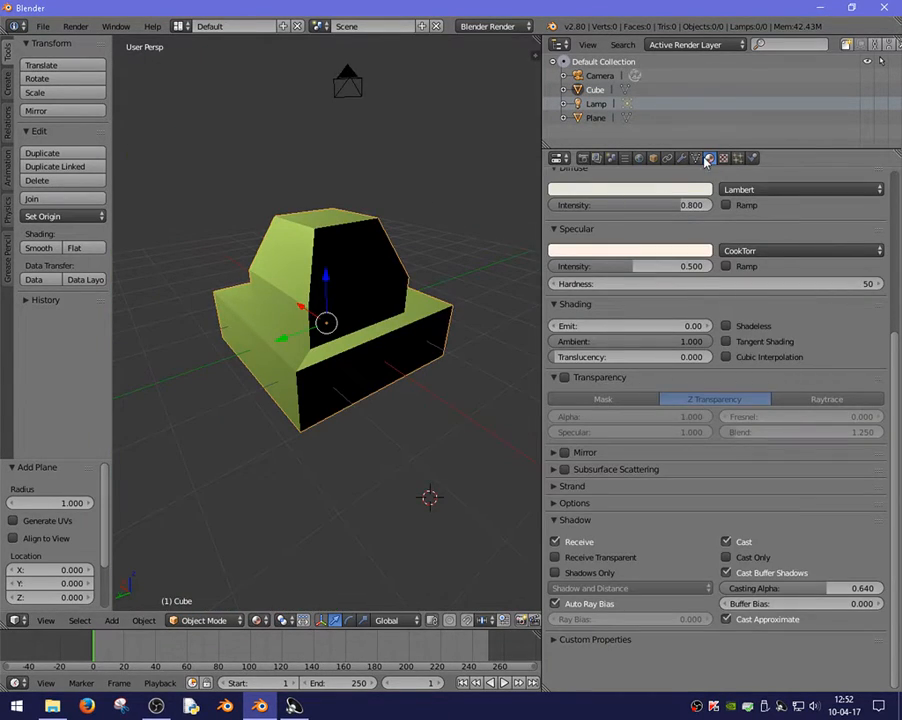
{"action": "scroll", "coordinate": [722, 272], "scroll_direction": "up", "scroll_amount": 7}
{"action": "middle_click_drag", "start_coordinate": [366, 287], "coordinate": [426, 305]}
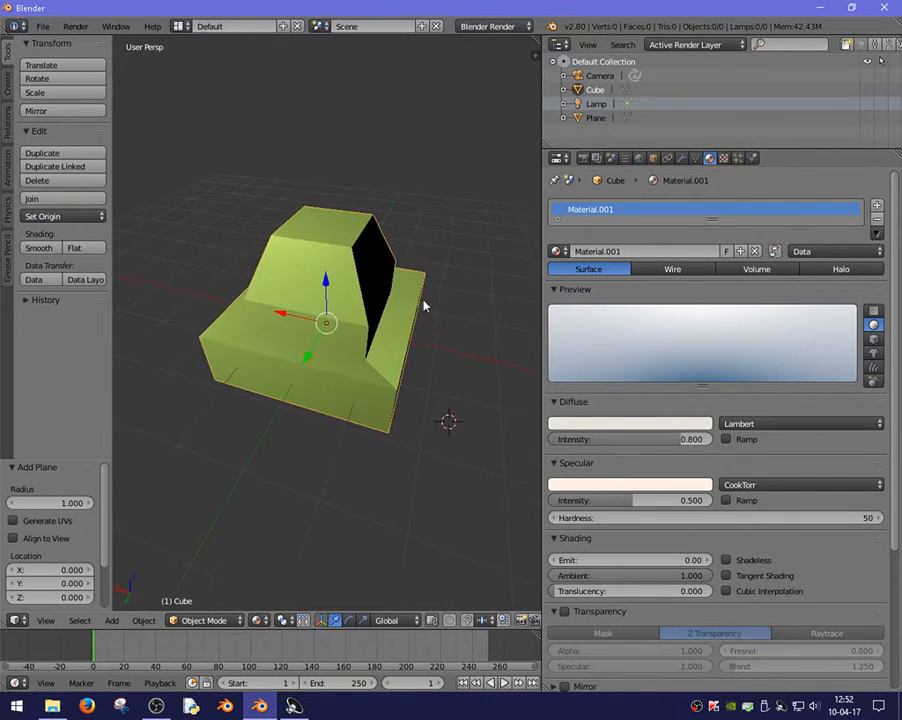
{"action": "middle_click_drag", "start_coordinate": [355, 289], "coordinate": [352, 282]}
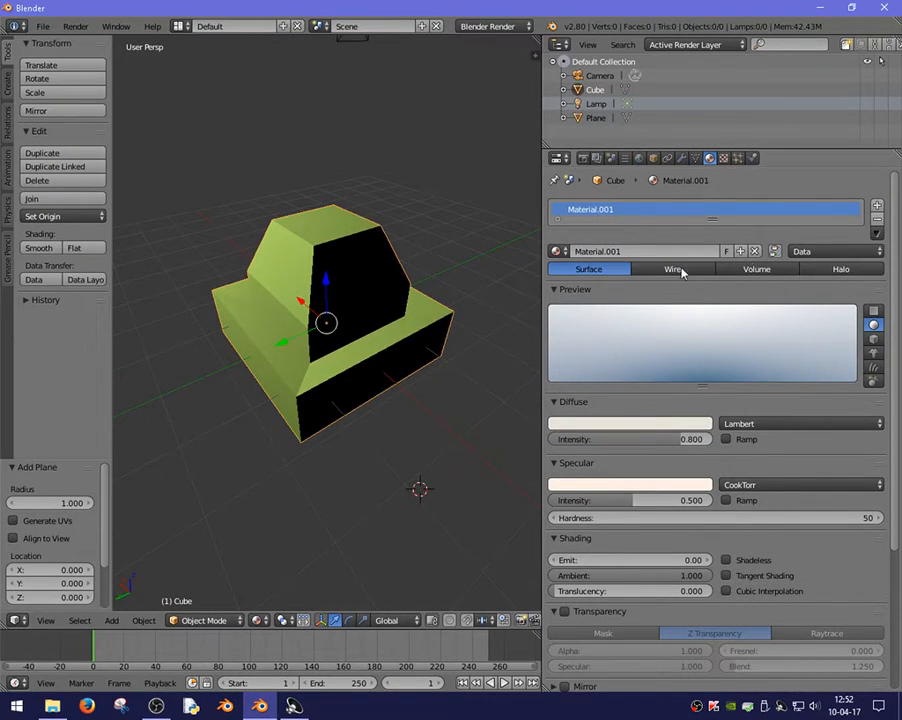
Try the different material preview shapes and finish with the flat plane preview.
{"action": "left_click", "coordinate": [873, 367]}
{"action": "left_click", "coordinate": [873, 311]}
{"action": "left_click", "coordinate": [873, 325]}
{"action": "left_click", "coordinate": [873, 339]}
{"action": "left_click", "coordinate": [873, 353]}
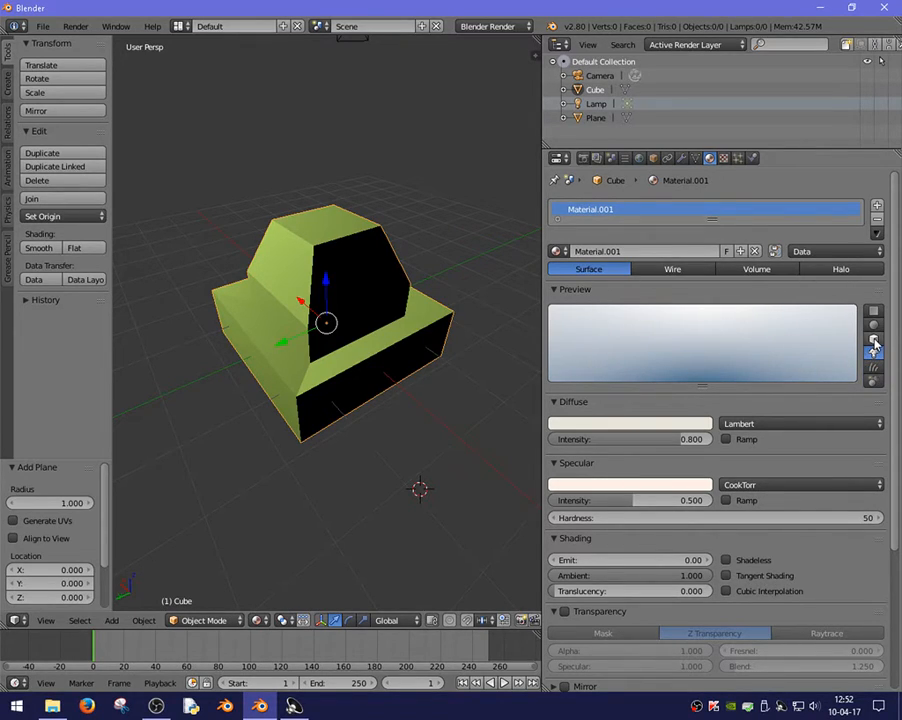
{"action": "left_click", "coordinate": [873, 311]}
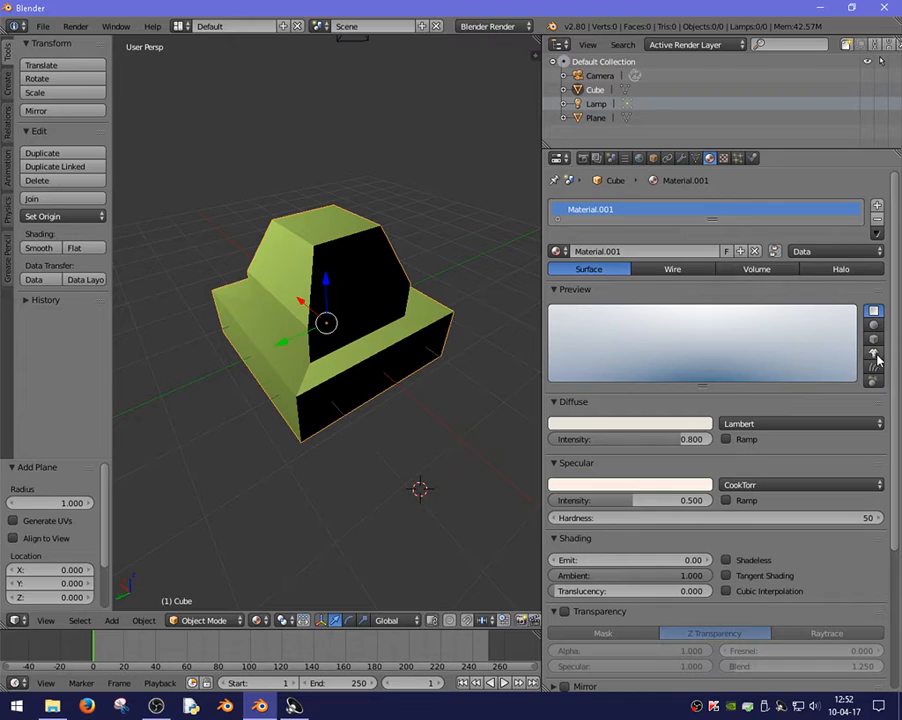
Set the material's diffuse colour to pure white, with R, G and B at 1.000.
{"action": "scroll", "coordinate": [537, 460], "scroll_direction": "up", "scroll_amount": 1}
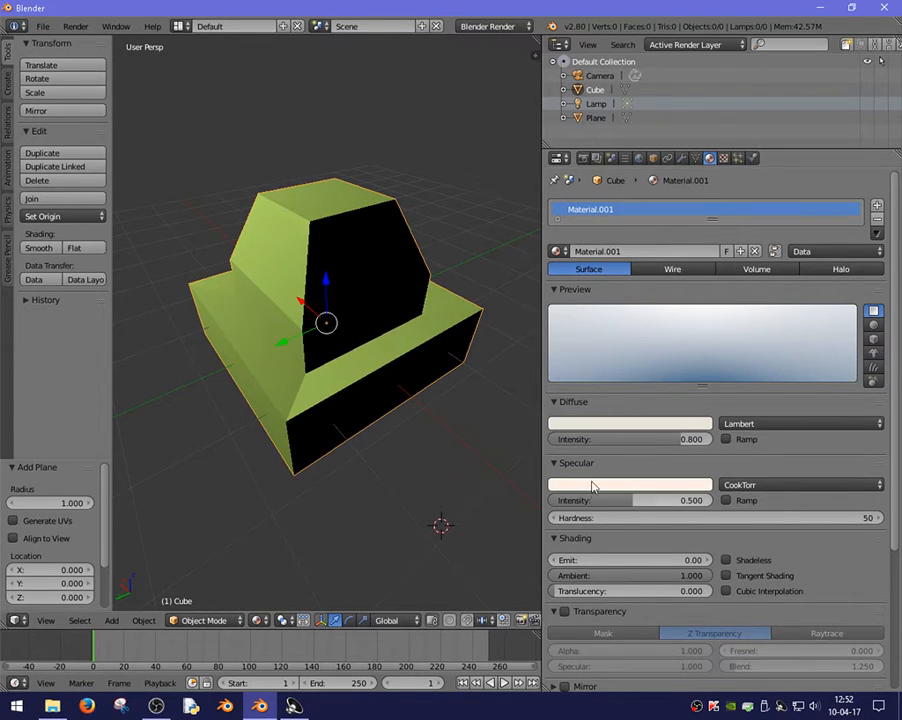
{"action": "left_click", "coordinate": [620, 423]}
{"action": "left_click_drag", "start_coordinate": [626, 274], "coordinate": [611, 305]}
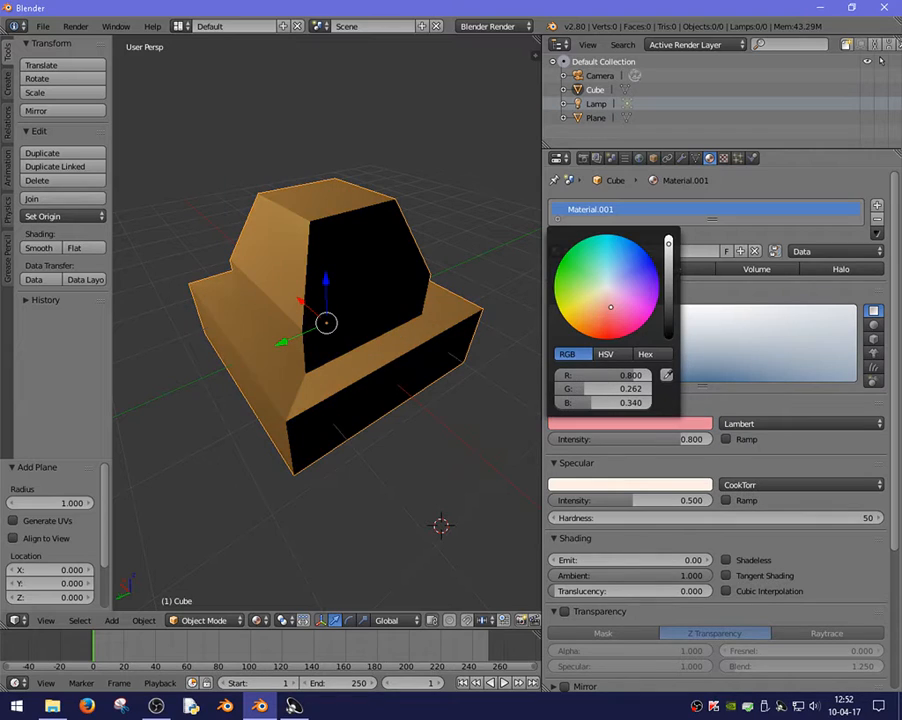
{"action": "left_click_drag", "start_coordinate": [589, 387], "coordinate": [680, 404]}
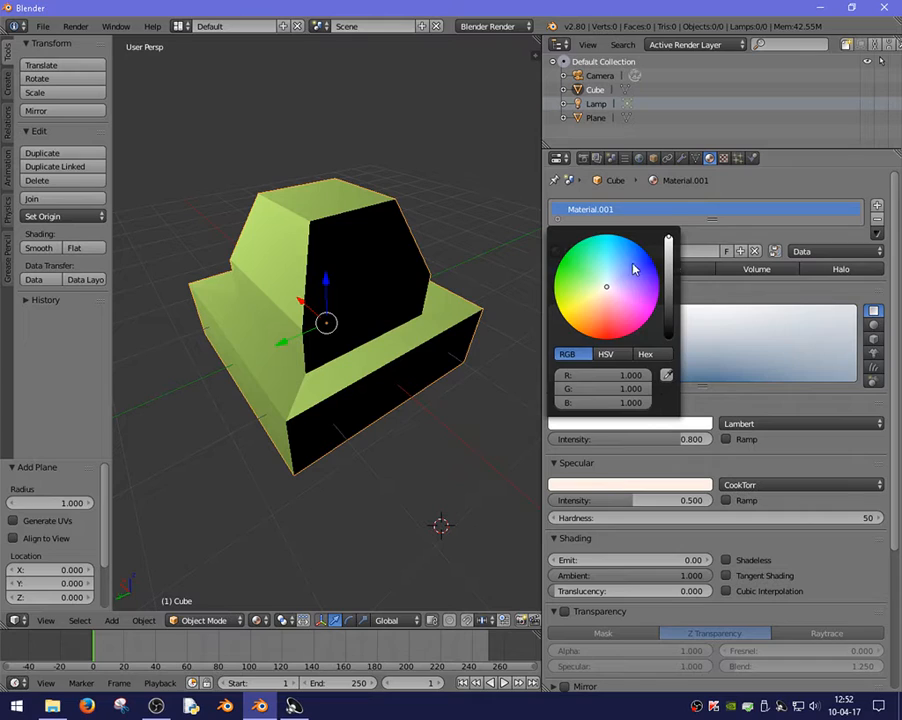
Lower the material's diffuse intensity to 0.413.
{"action": "middle_click_drag", "start_coordinate": [410, 356], "coordinate": [316, 284]}
{"action": "scroll", "coordinate": [330, 293], "scroll_direction": "down", "scroll_amount": 4}
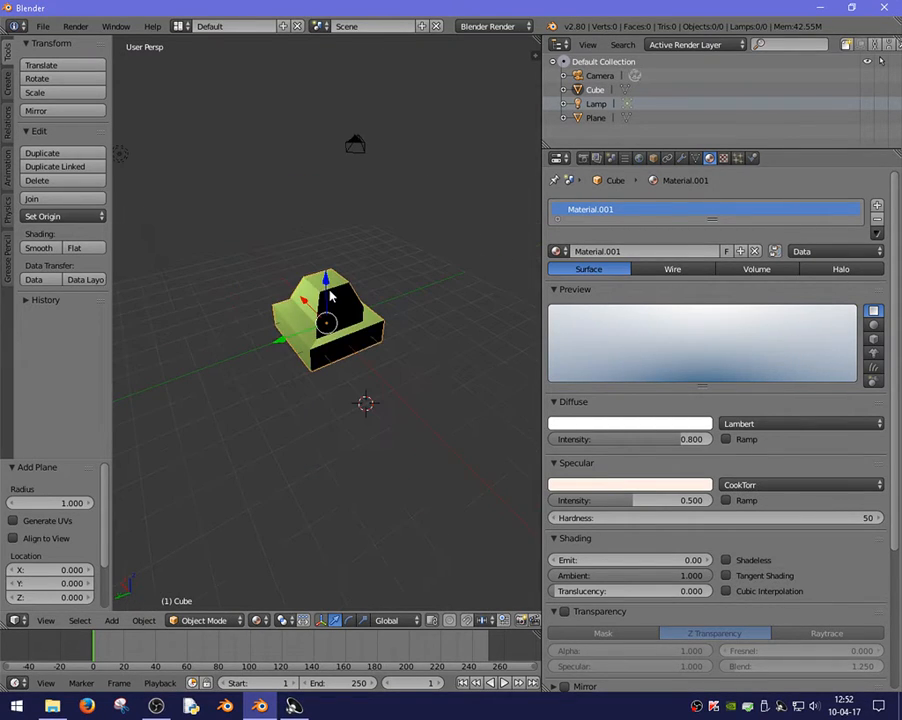
{"action": "middle_click_drag", "start_coordinate": [371, 208], "coordinate": [332, 322]}
{"action": "scroll", "coordinate": [332, 322], "scroll_direction": "up", "scroll_amount": 3}
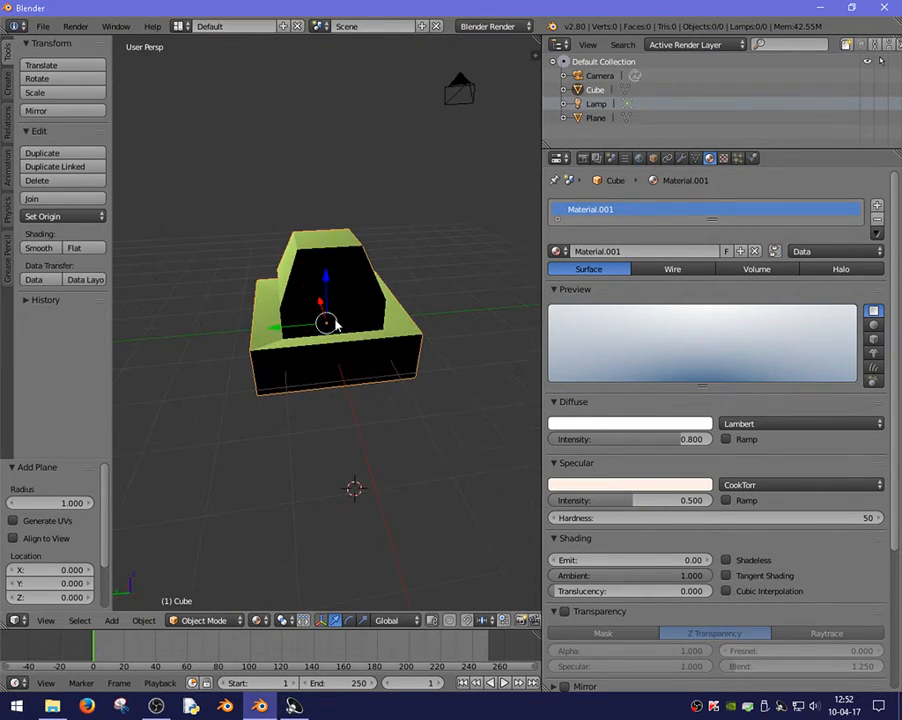
{"action": "left_click_drag", "start_coordinate": [640, 439], "coordinate": [586, 439]}
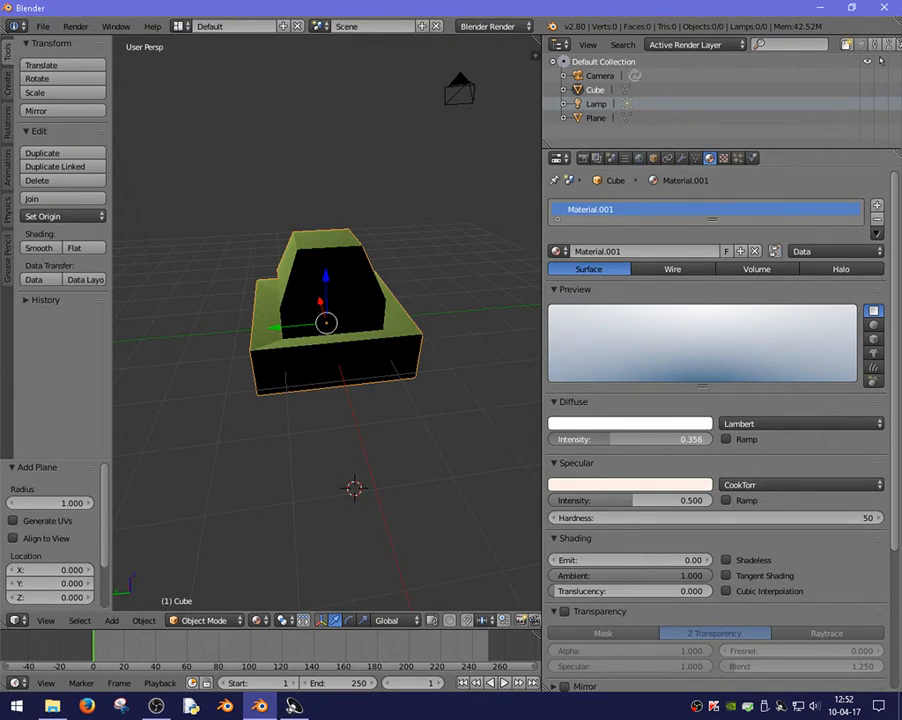
{"action": "left_click_drag", "start_coordinate": [607, 440], "coordinate": [608, 440]}
{"action": "middle_click_drag", "start_coordinate": [390, 321], "coordinate": [427, 335]}
{"action": "mouse_move", "coordinate": [627, 440]}
{"action": "left_mouse_down"}
{"action": "mouse_move", "coordinate": [608, 440]}
{"action": "mouse_move", "coordinate": [637, 440]}
{"action": "mouse_move", "coordinate": [626, 439]}
{"action": "left_mouse_up"}
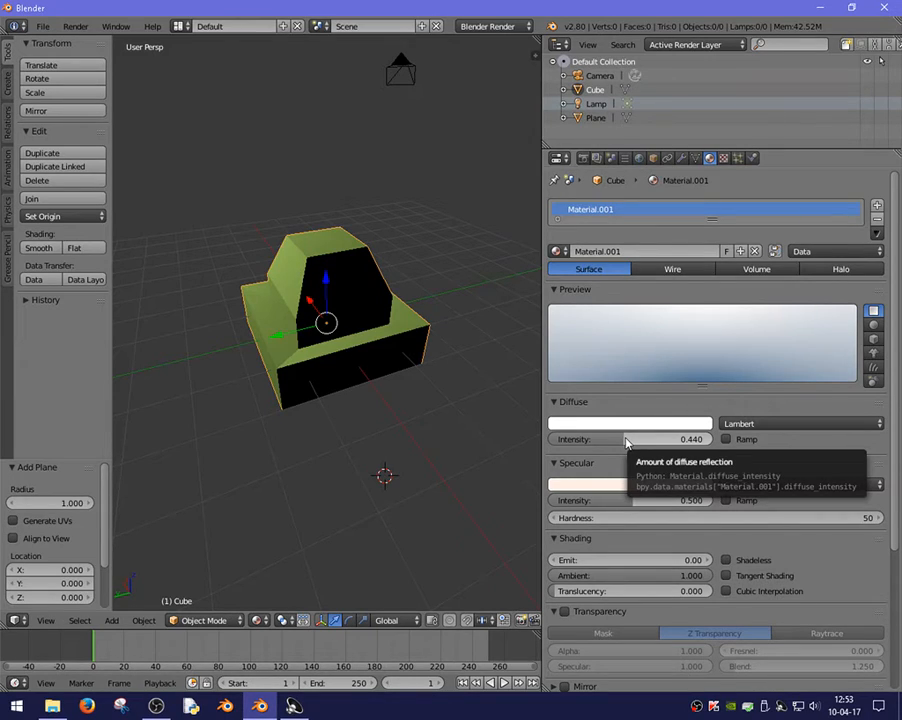
{"action": "left_click_drag", "start_coordinate": [626, 441], "coordinate": [613, 441]}
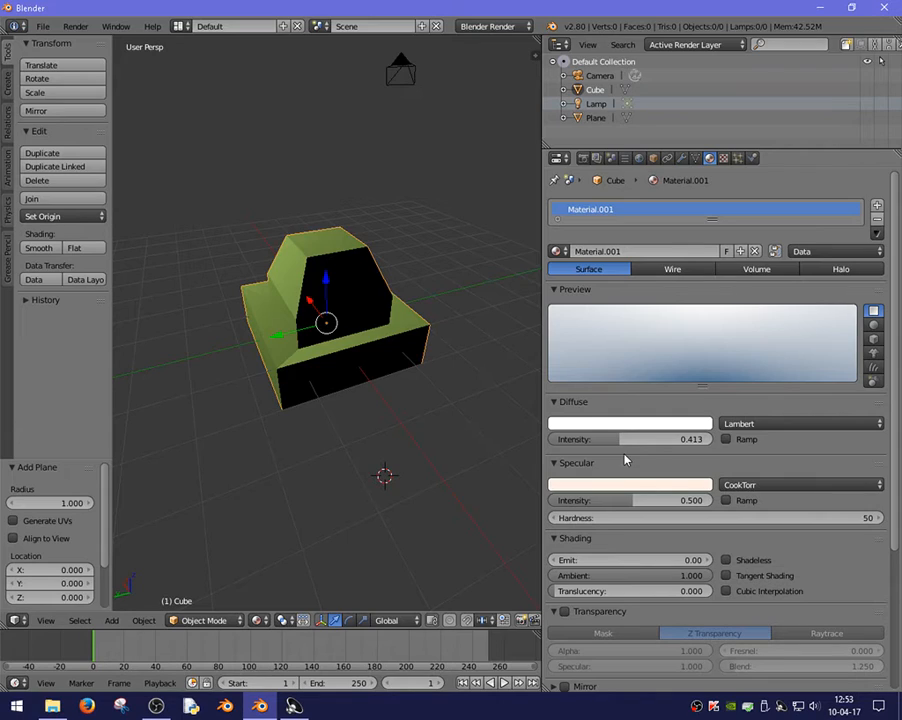
Change the material's specular colour to a near-white tint.
{"action": "left_click", "coordinate": [648, 487]}
{"action": "left_click_drag", "start_coordinate": [640, 342], "coordinate": [612, 344]}
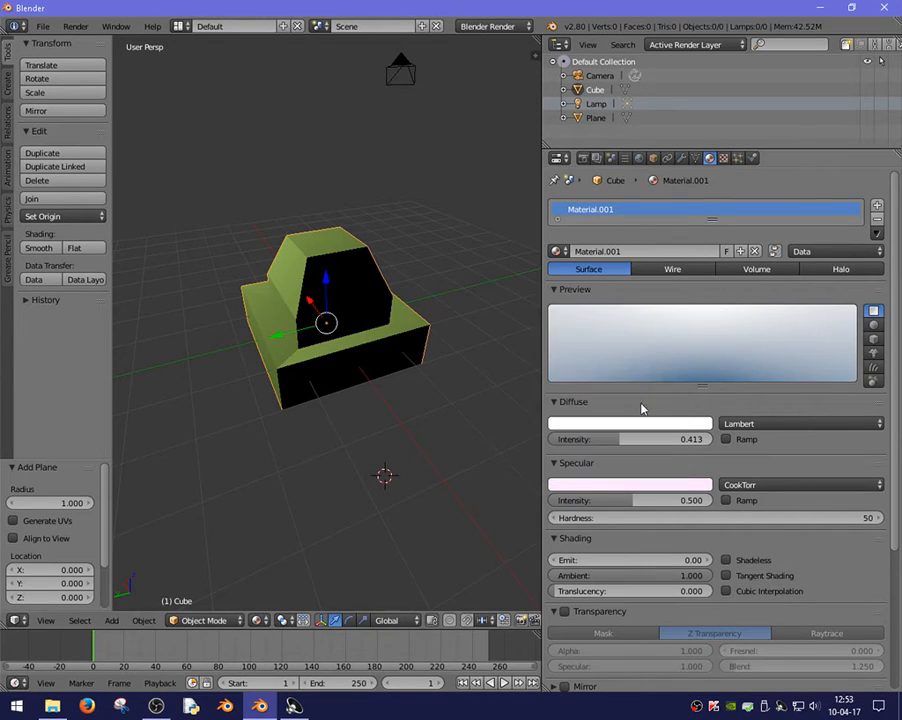
{"action": "left_click", "coordinate": [649, 485]}
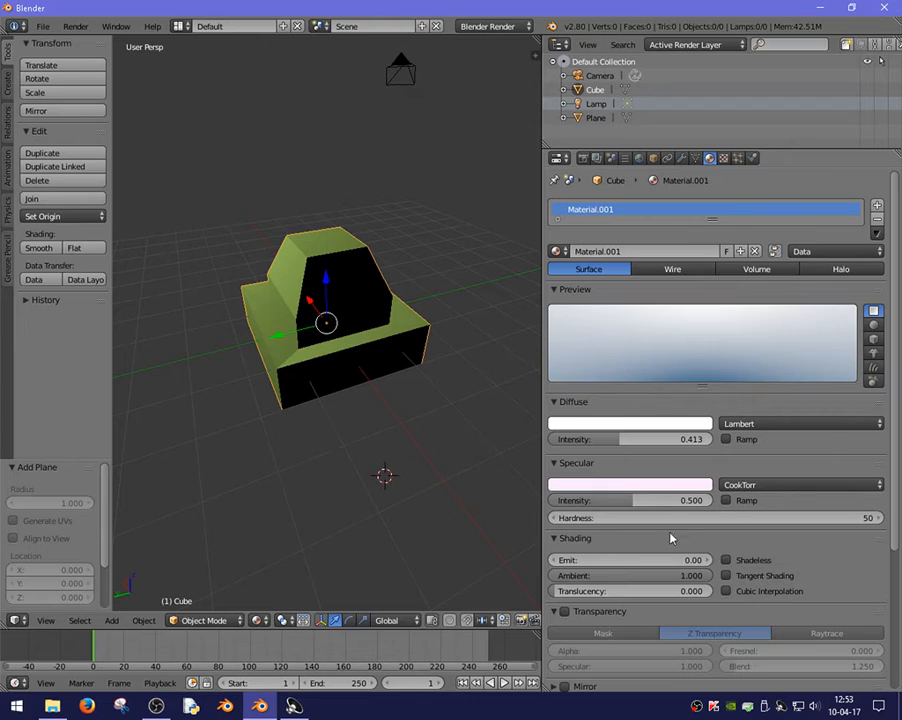
{"action": "left_click", "coordinate": [655, 485]}
{"action": "mouse_move", "coordinate": [608, 347]}
{"action": "left_mouse_down"}
{"action": "mouse_move", "coordinate": [618, 345]}
{"action": "mouse_move", "coordinate": [606, 352]}
{"action": "left_mouse_up"}
{"action": "scroll", "coordinate": [693, 517], "scroll_direction": "down", "scroll_amount": 5}
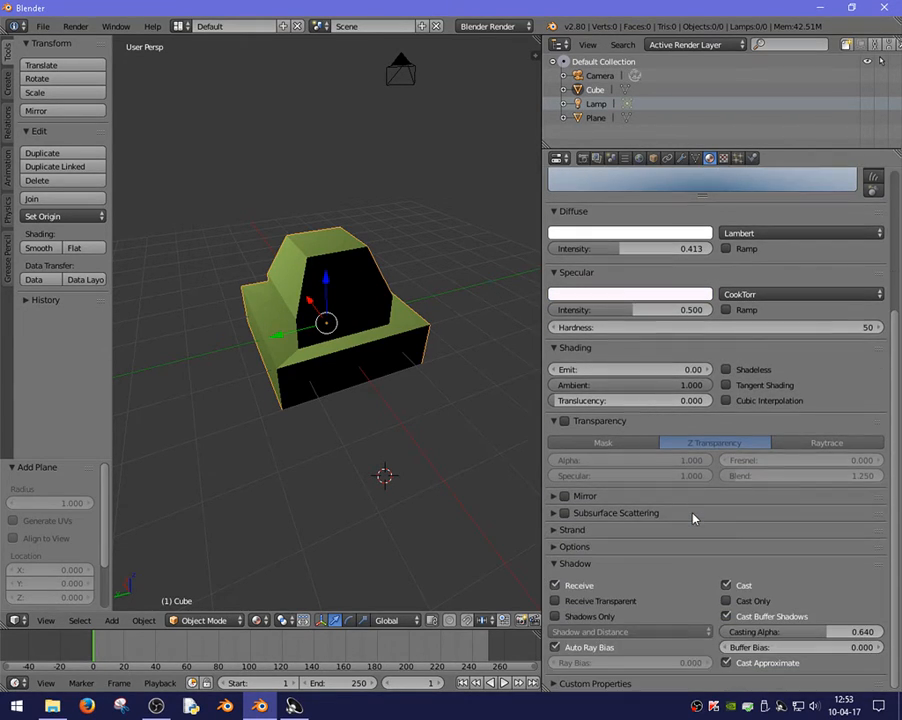
{"action": "left_click", "coordinate": [555, 566]}
{"action": "left_click", "coordinate": [555, 566]}
{"action": "scroll", "coordinate": [649, 570], "scroll_direction": "up", "scroll_amount": 5}
{"action": "scroll", "coordinate": [600, 350], "scroll_direction": "up", "scroll_amount": 2}
Add a new texture to the cube's material and open the list of existing images for it.
{"action": "left_click", "coordinate": [724, 158]}
{"action": "left_click", "coordinate": [660, 311]}
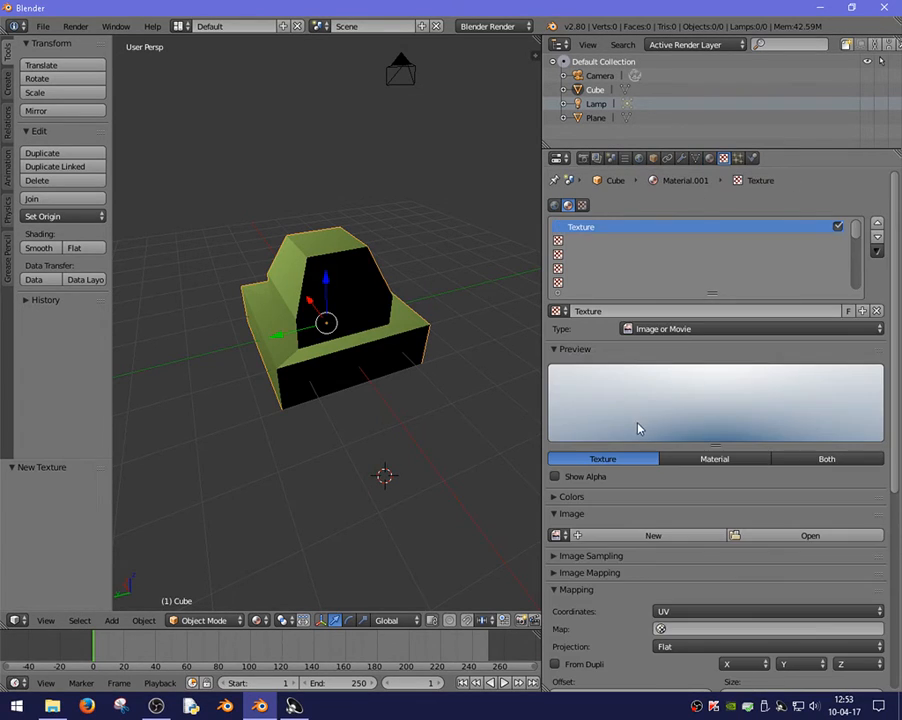
{"action": "left_click", "coordinate": [557, 535]}
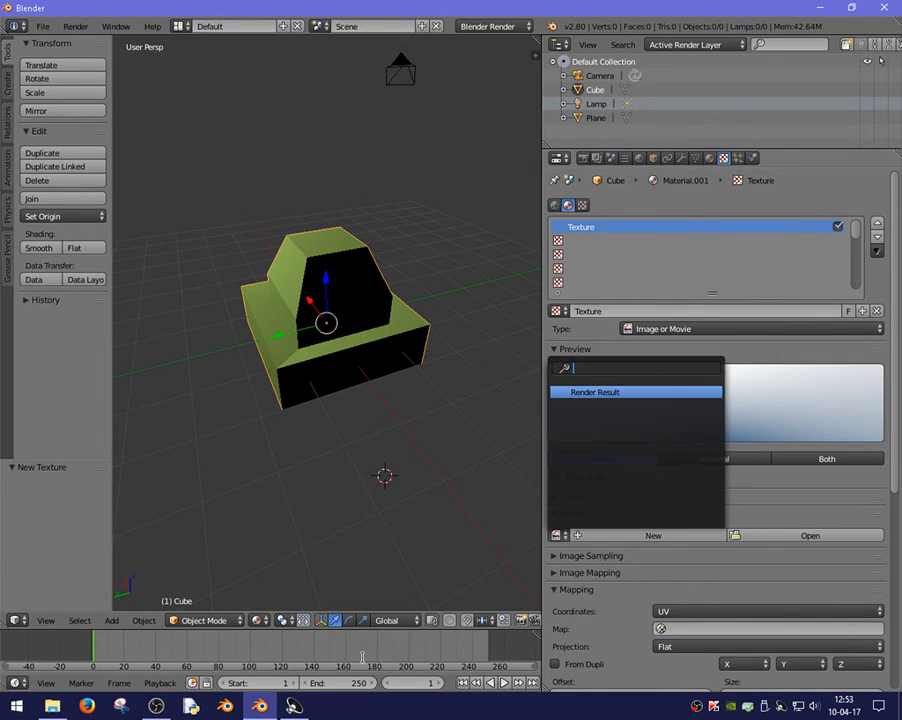
Switch to Firefox, search the web for "texture herbe mur" and browse the image results.
{"action": "left_click", "coordinate": [87, 708]}
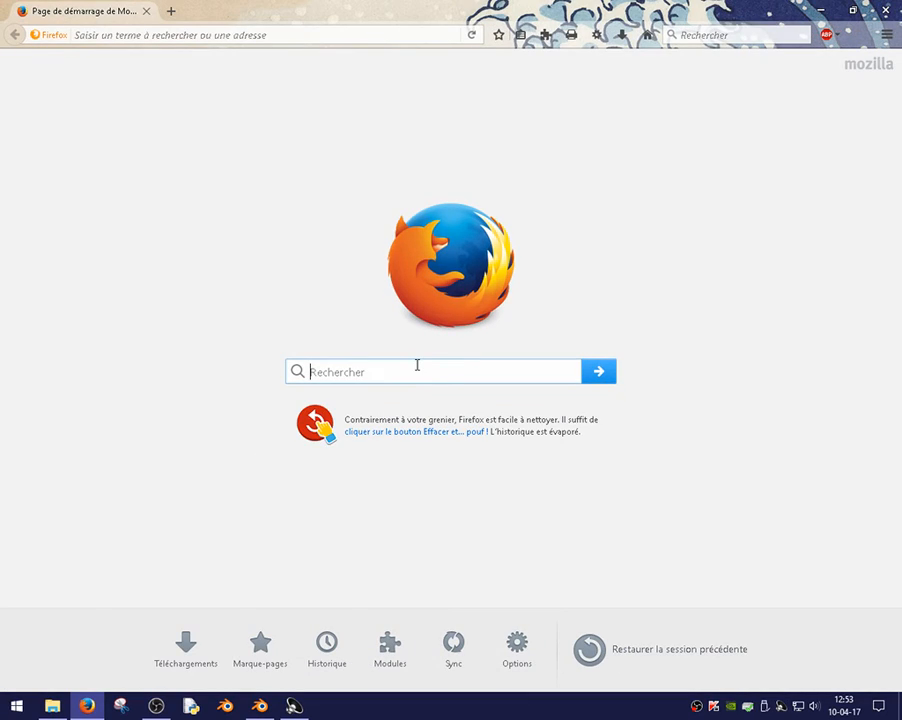
{"action": "type", "text": "texture "}
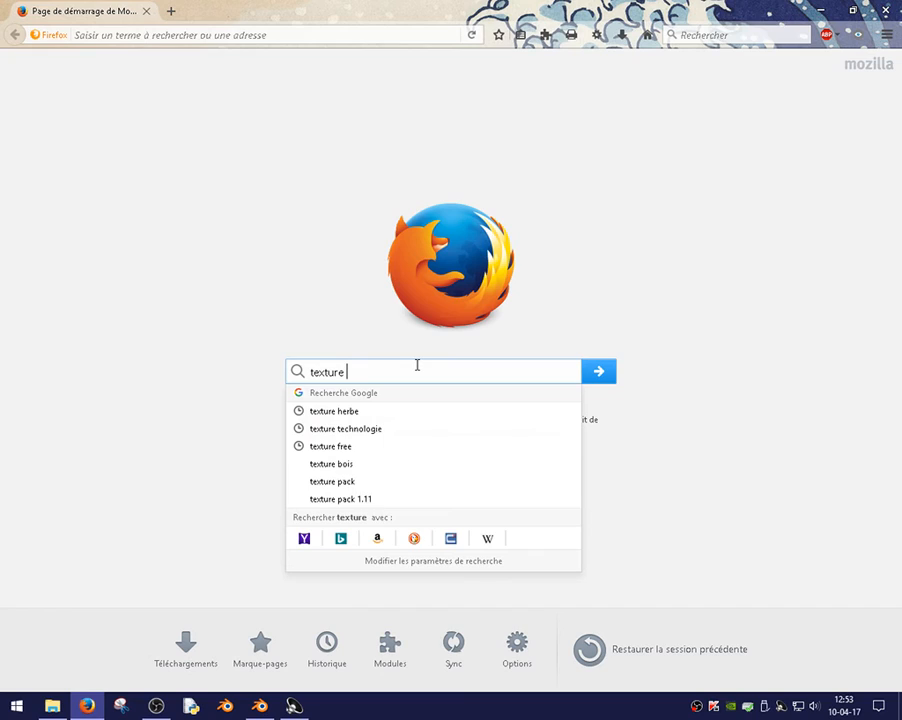
{"action": "type", "text": "herbe mur"}
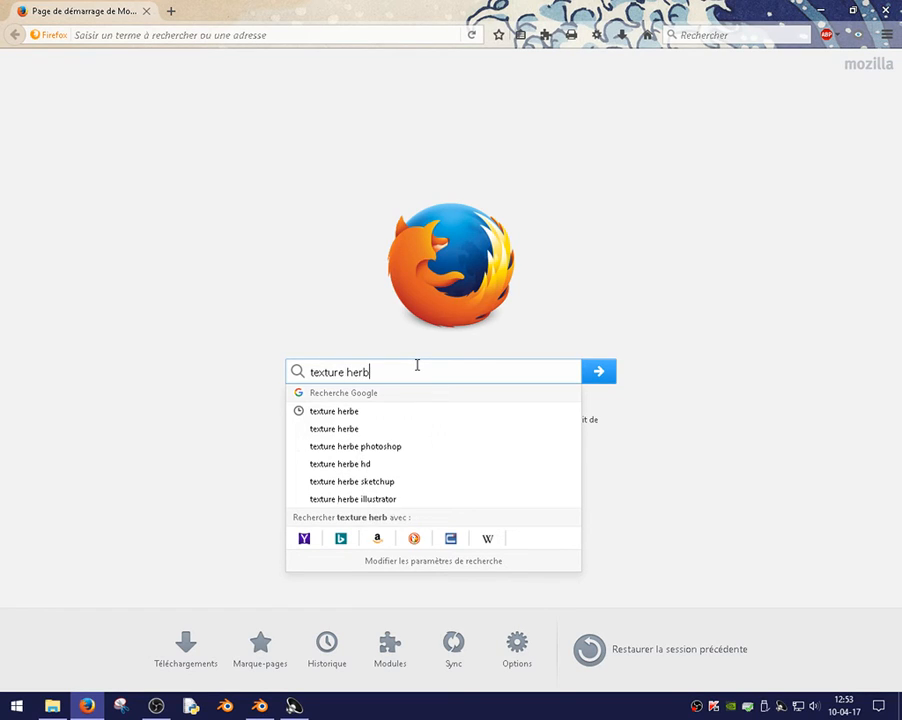
{"action": "key", "text": "Return"}
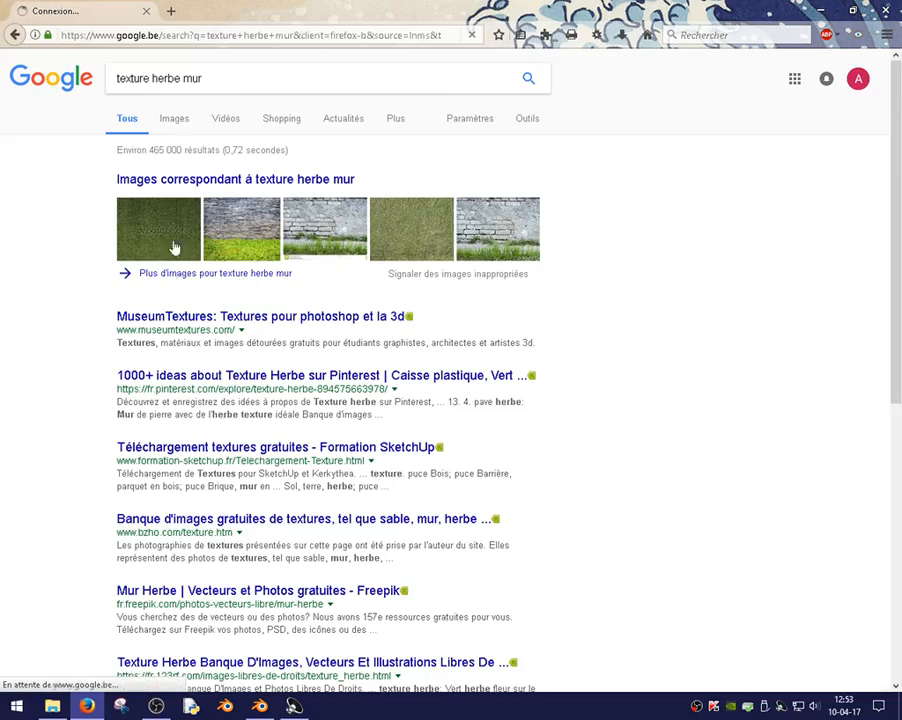
{"action": "left_click", "coordinate": [174, 247]}
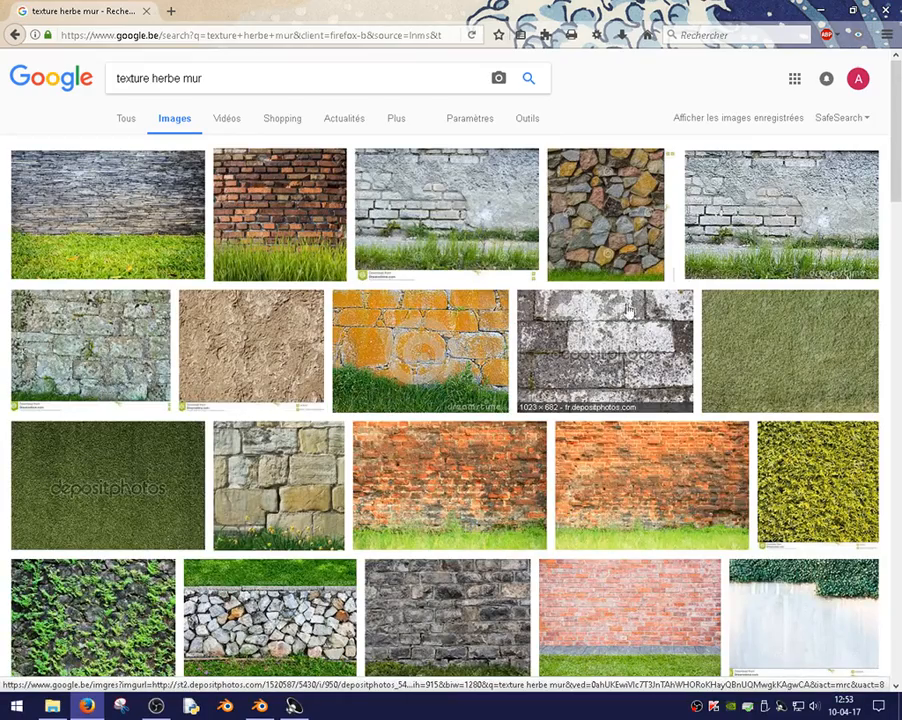
{"action": "scroll", "coordinate": [300, 410], "scroll_direction": "down", "scroll_amount": 4}
{"action": "scroll", "coordinate": [270, 453], "scroll_direction": "up", "scroll_amount": 4}
{"action": "scroll", "coordinate": [268, 452], "scroll_direction": "down", "scroll_amount": 5}
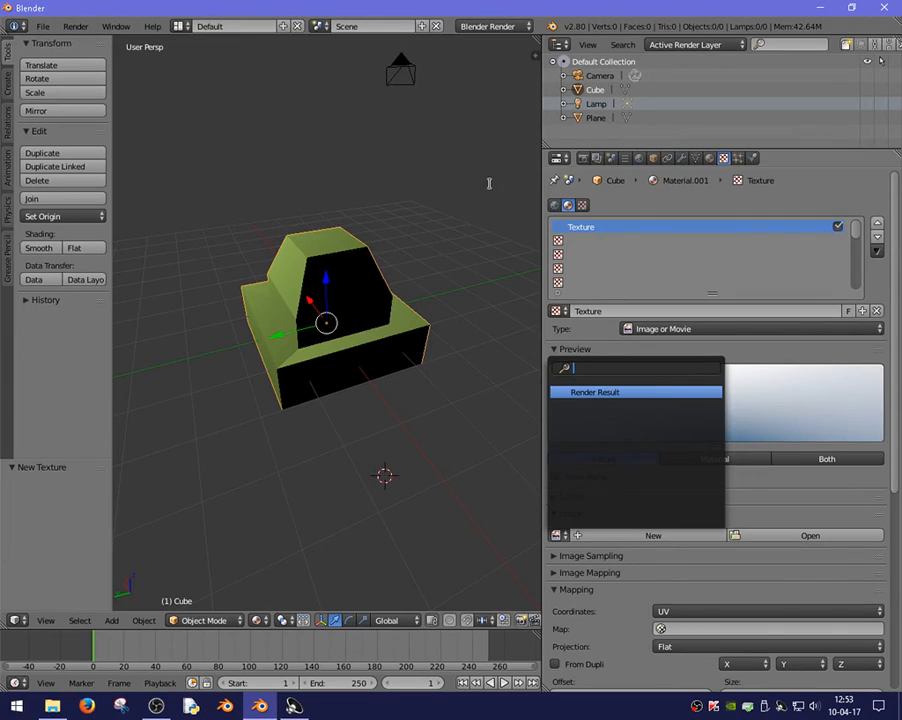
Return to Blender, widen the 3D viewport by narrowing the properties area, and bring up the OBS window.
{"action": "left_click_drag", "start_coordinate": [536, 176], "coordinate": [746, 210]}
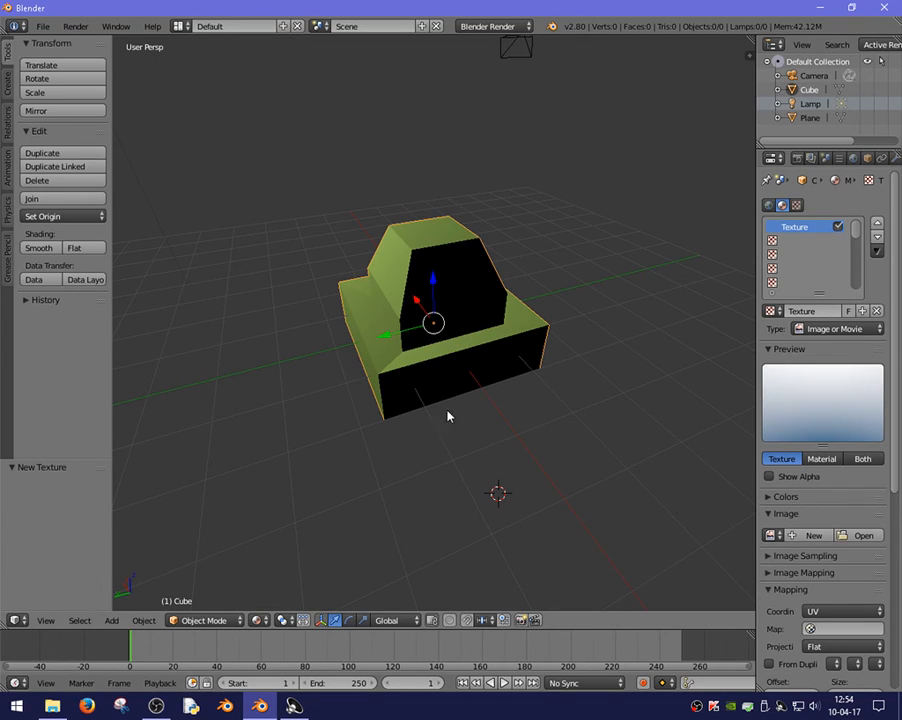
{"action": "left_click_drag", "start_coordinate": [757, 280], "coordinate": [703, 279]}
{"action": "middle_click_drag", "start_coordinate": [401, 362], "coordinate": [452, 399]}
{"action": "left_click", "coordinate": [156, 706]}
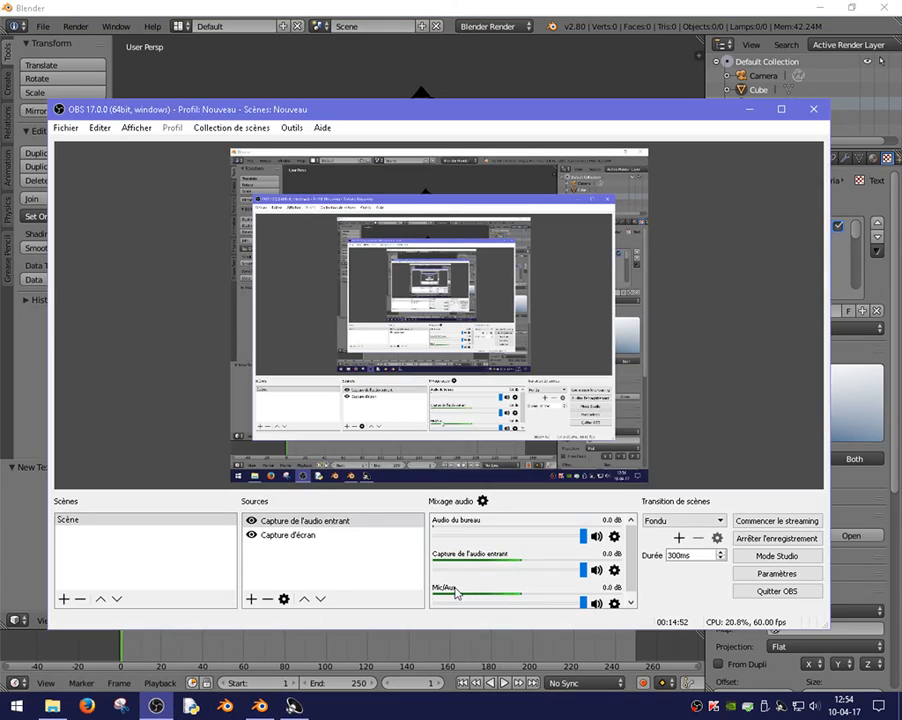